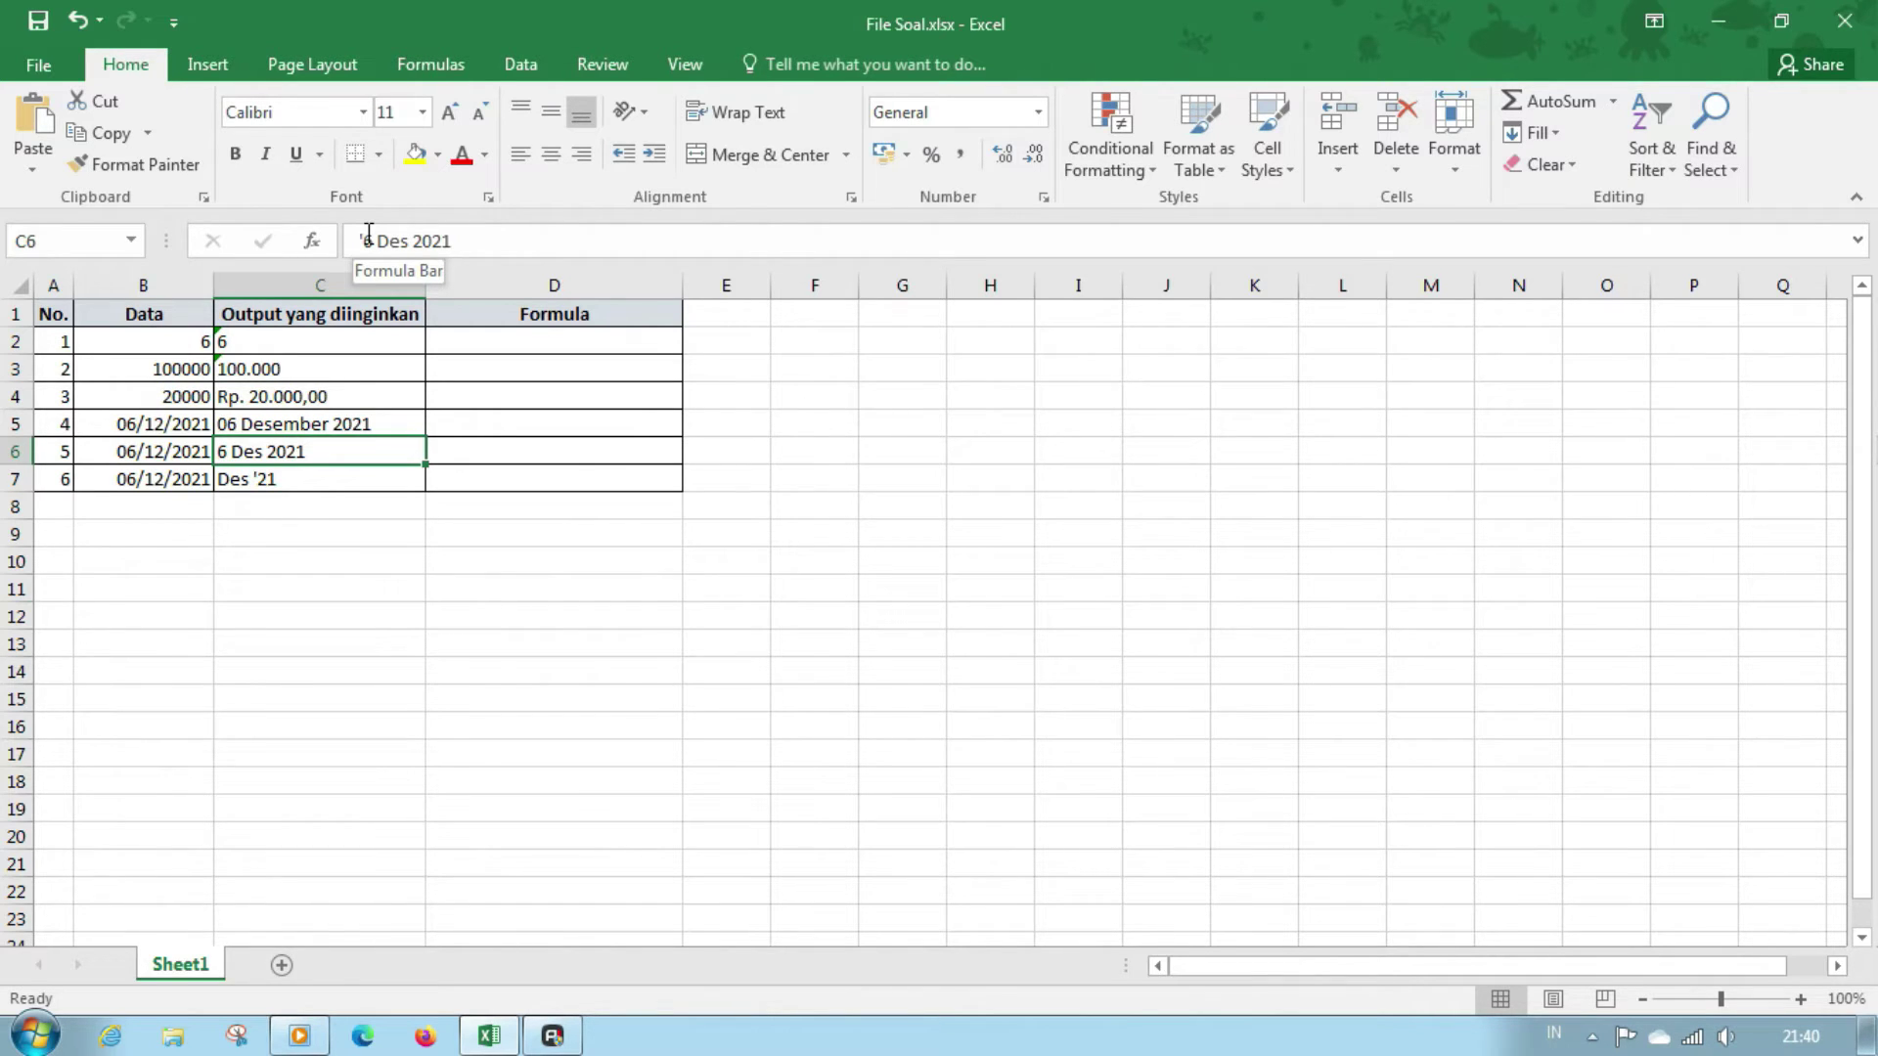
- Examine the desired text outputs in C2 to C7 against the source data in column B
key("Up")
key("Up")
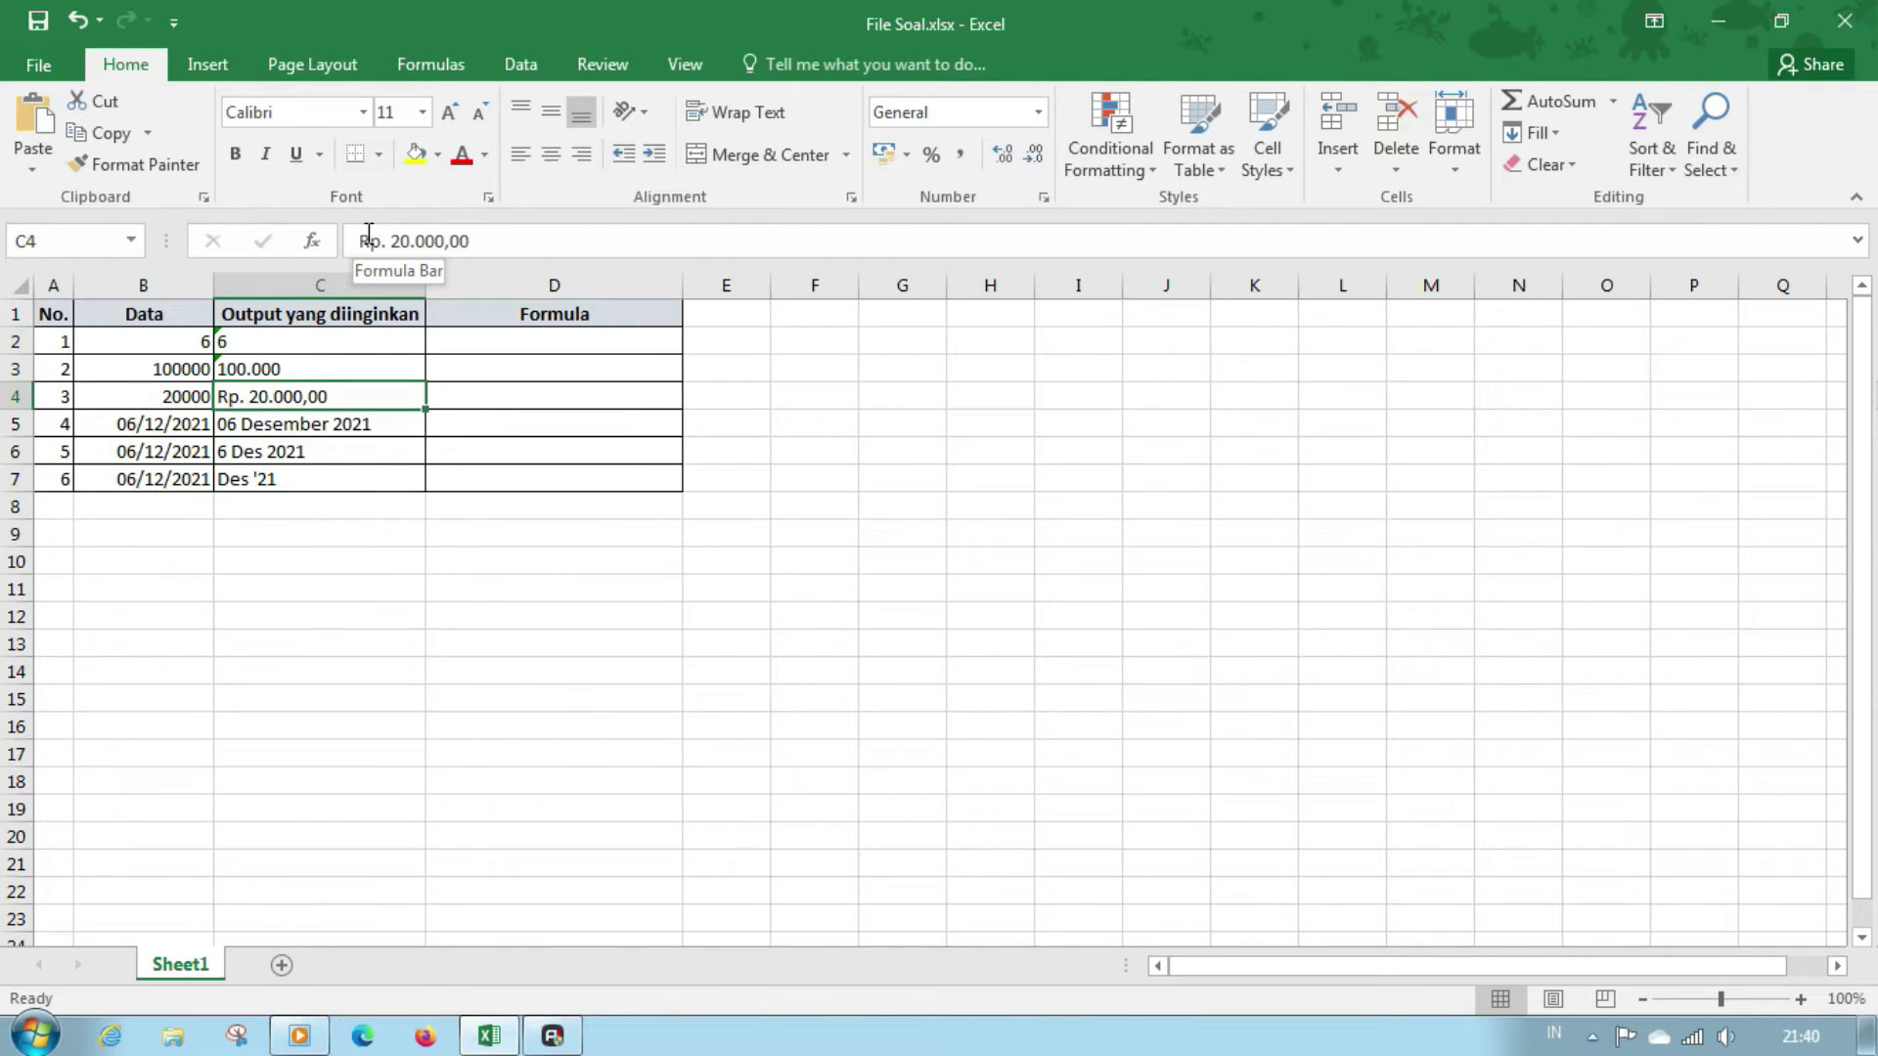
scroll(394, 402, "up", 3, "ctrl")
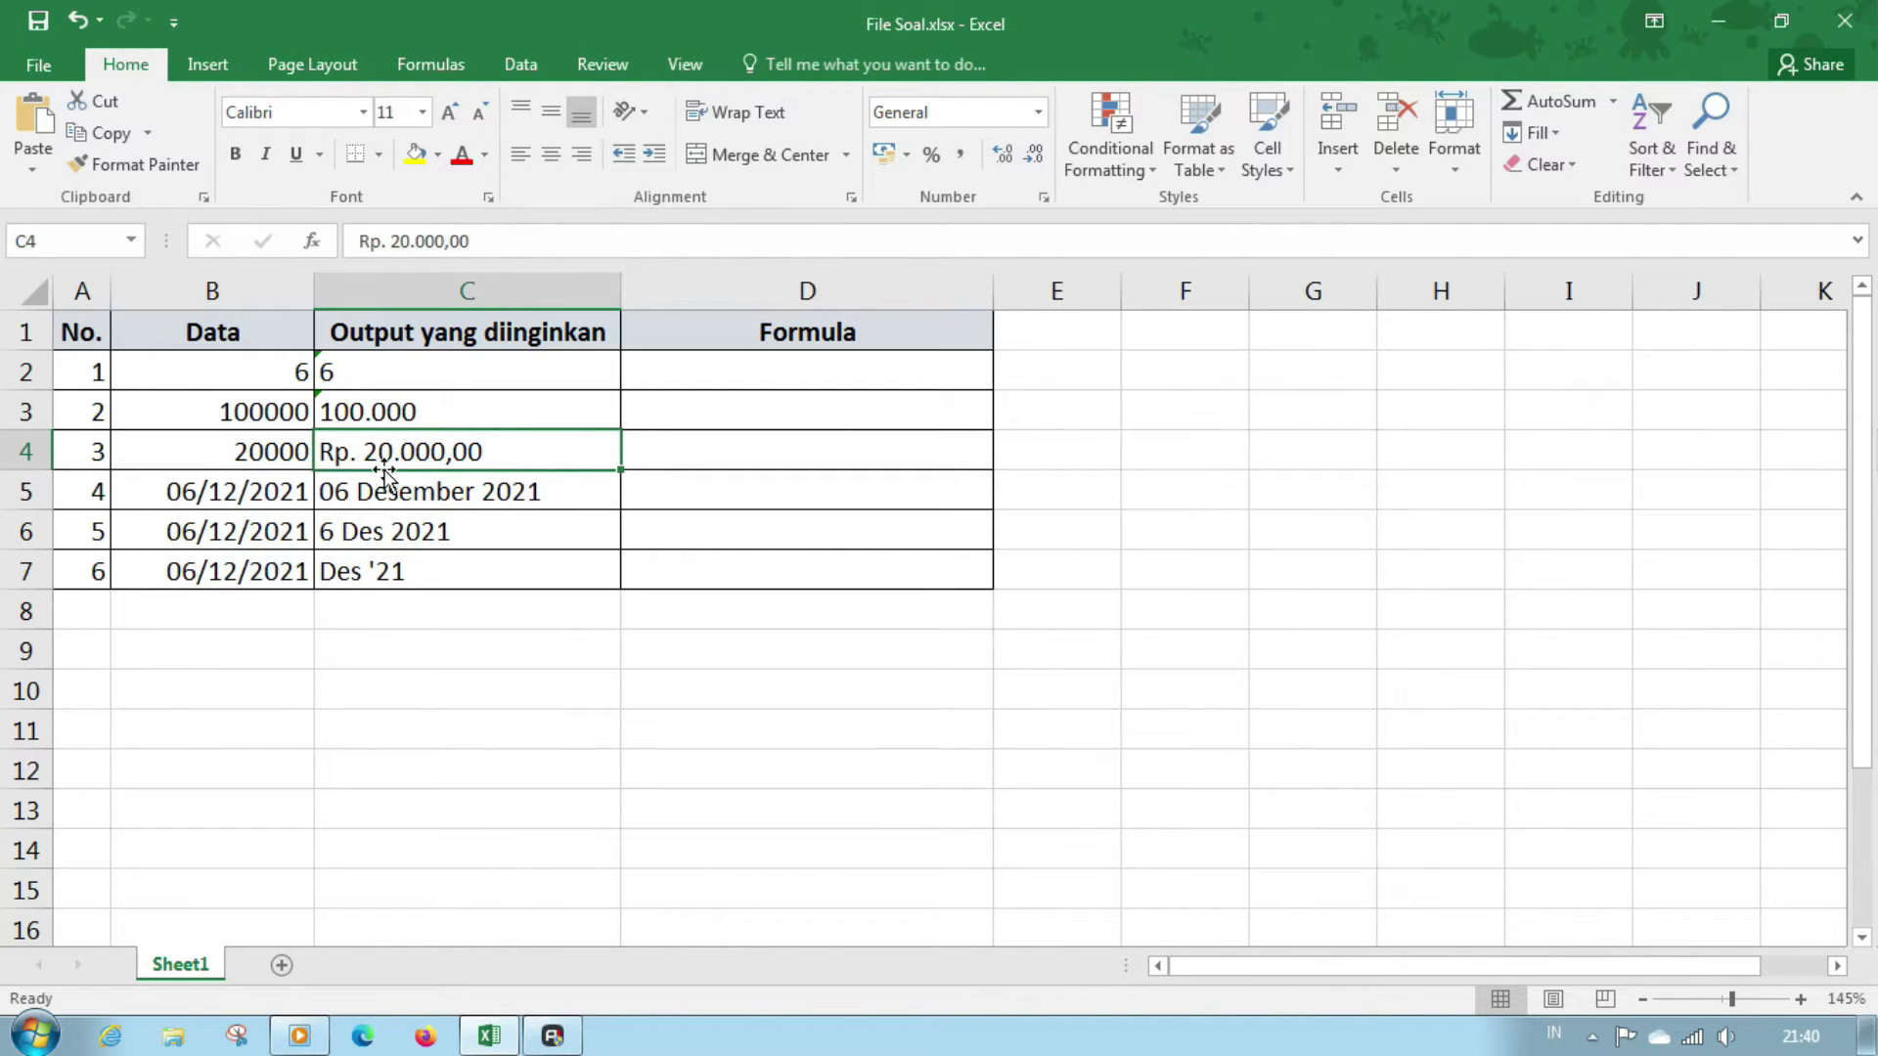
left_click(453, 499)
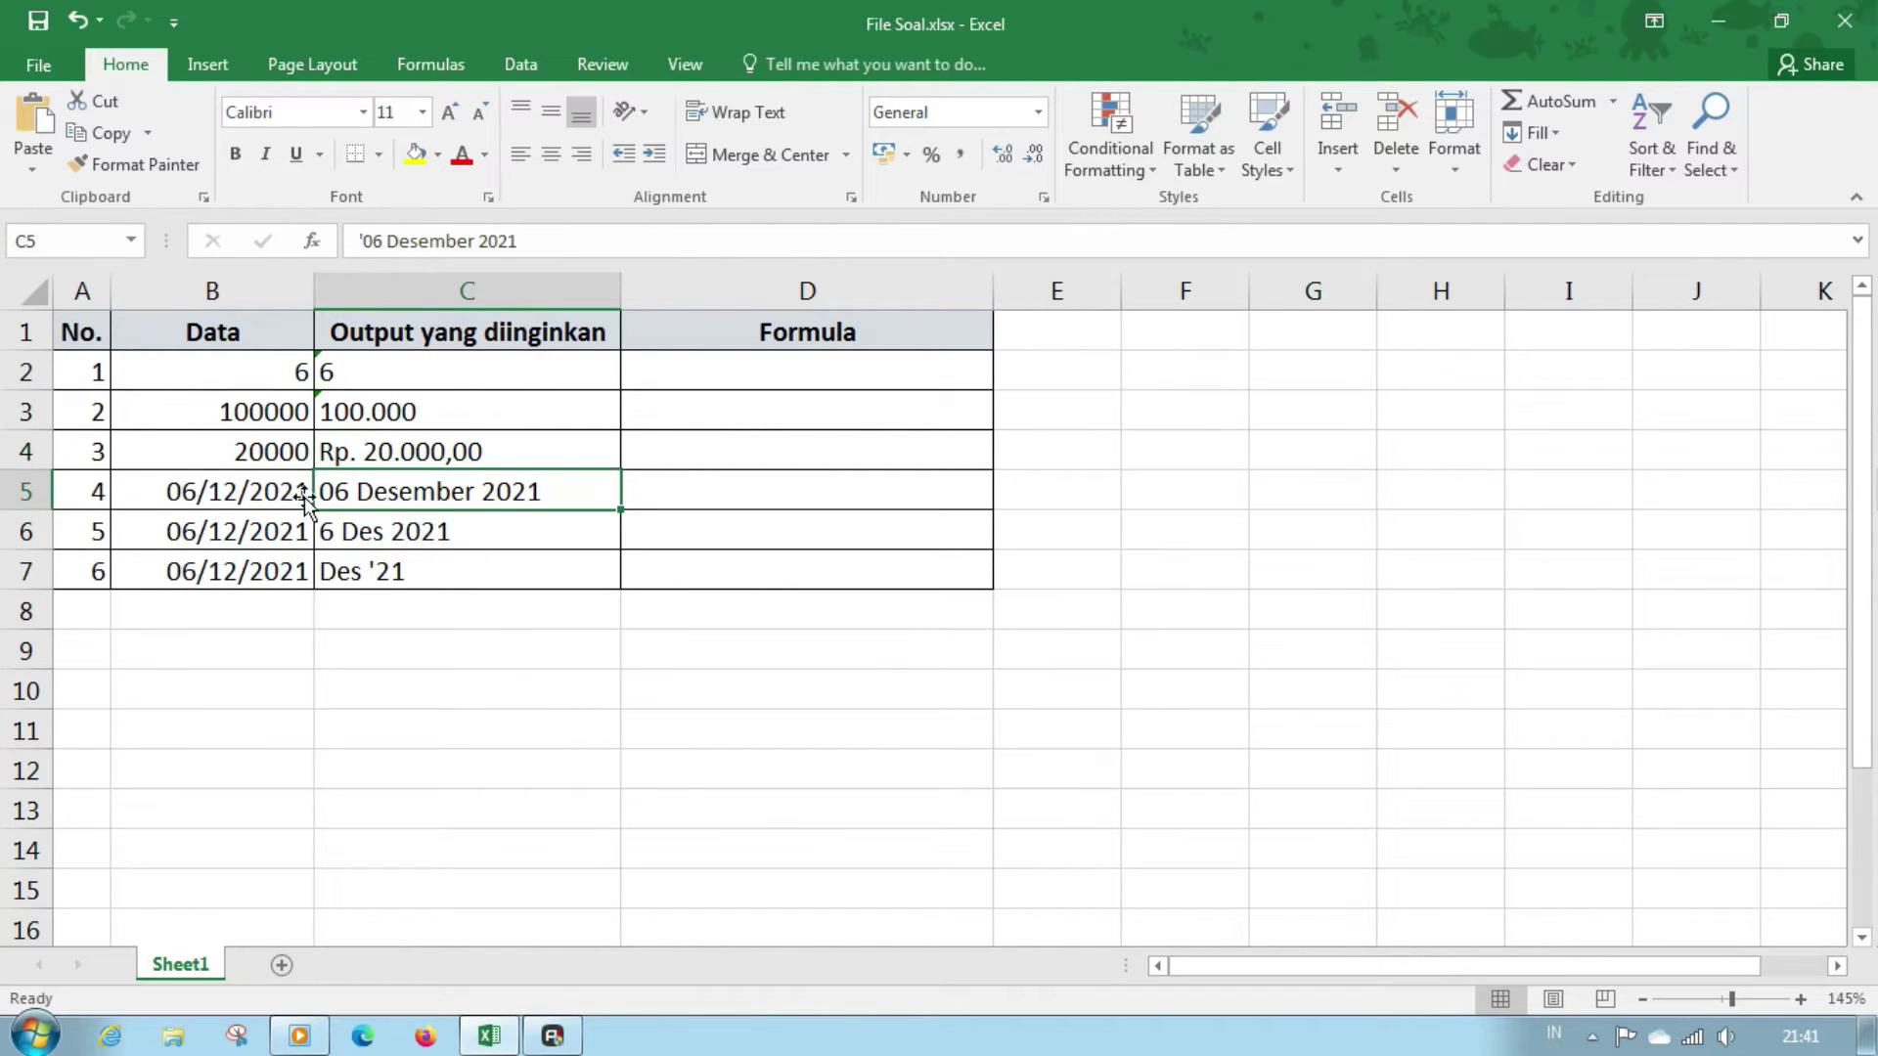
left_click(460, 533)
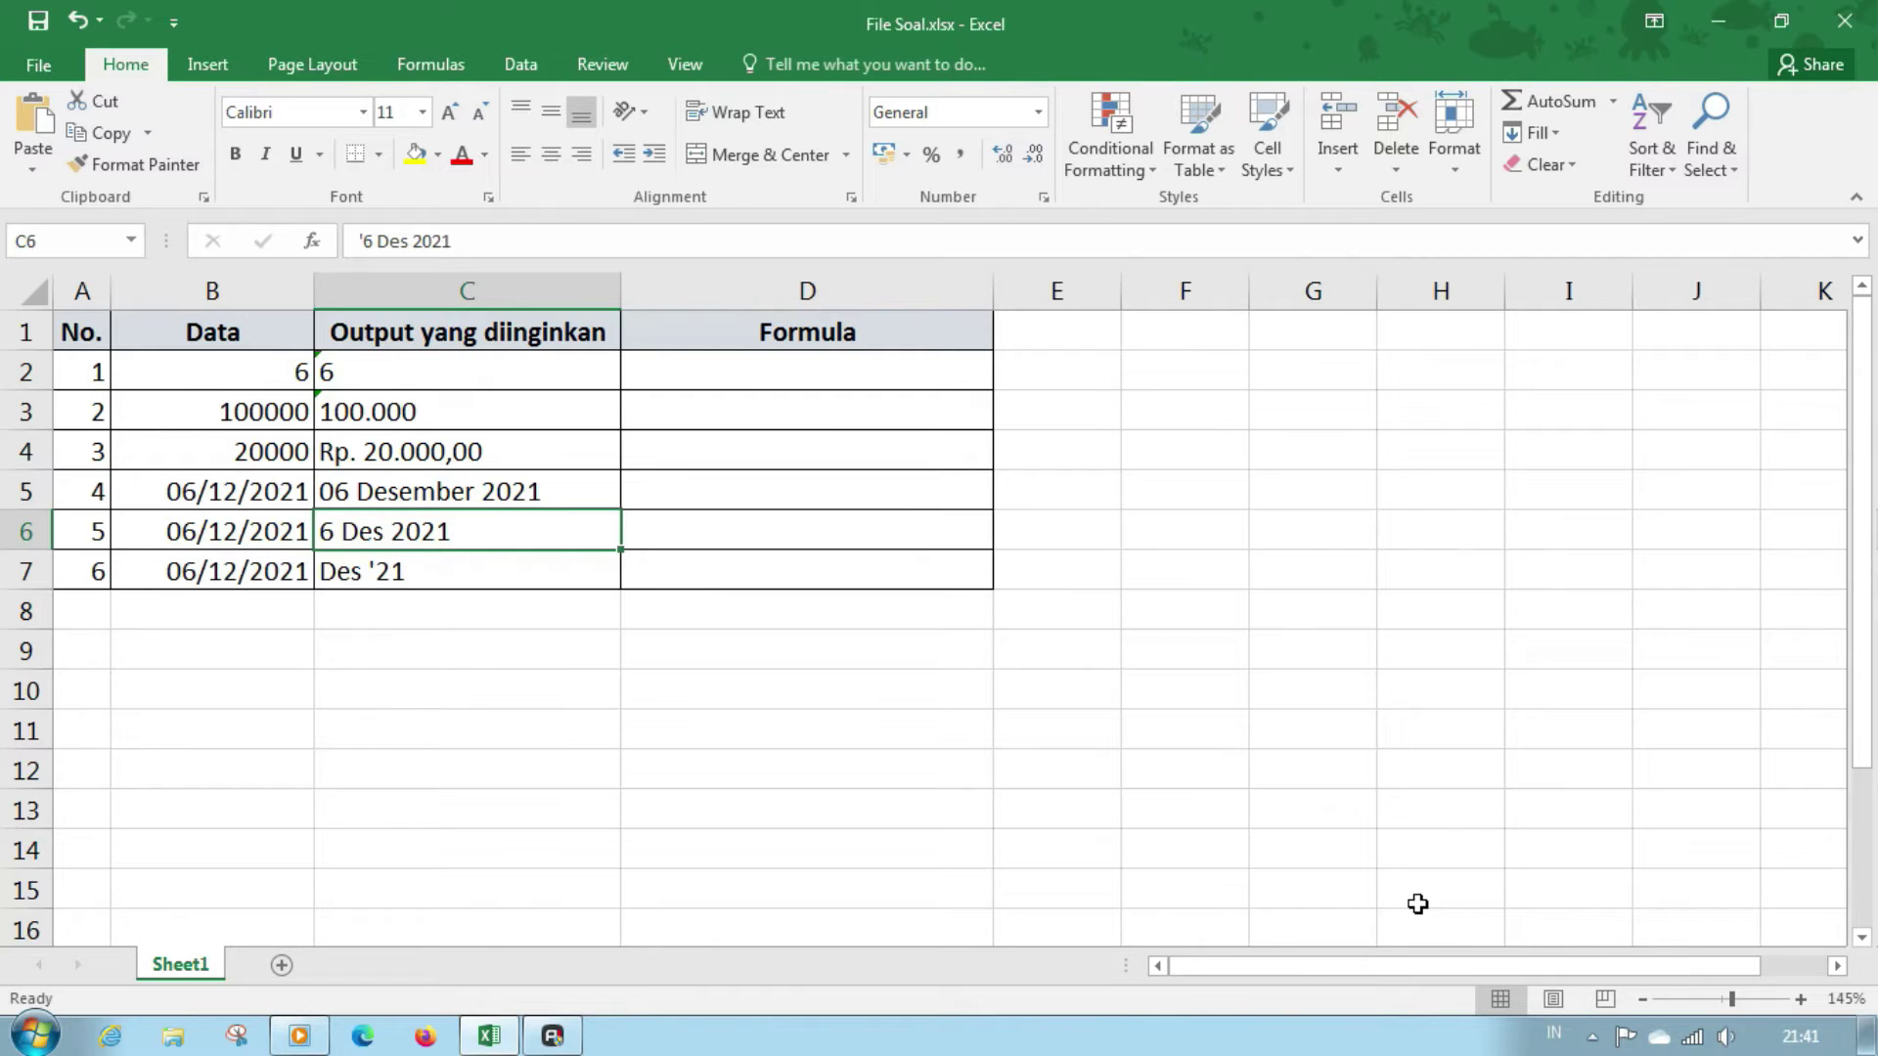
scroll(1418, 938, "up", 3)
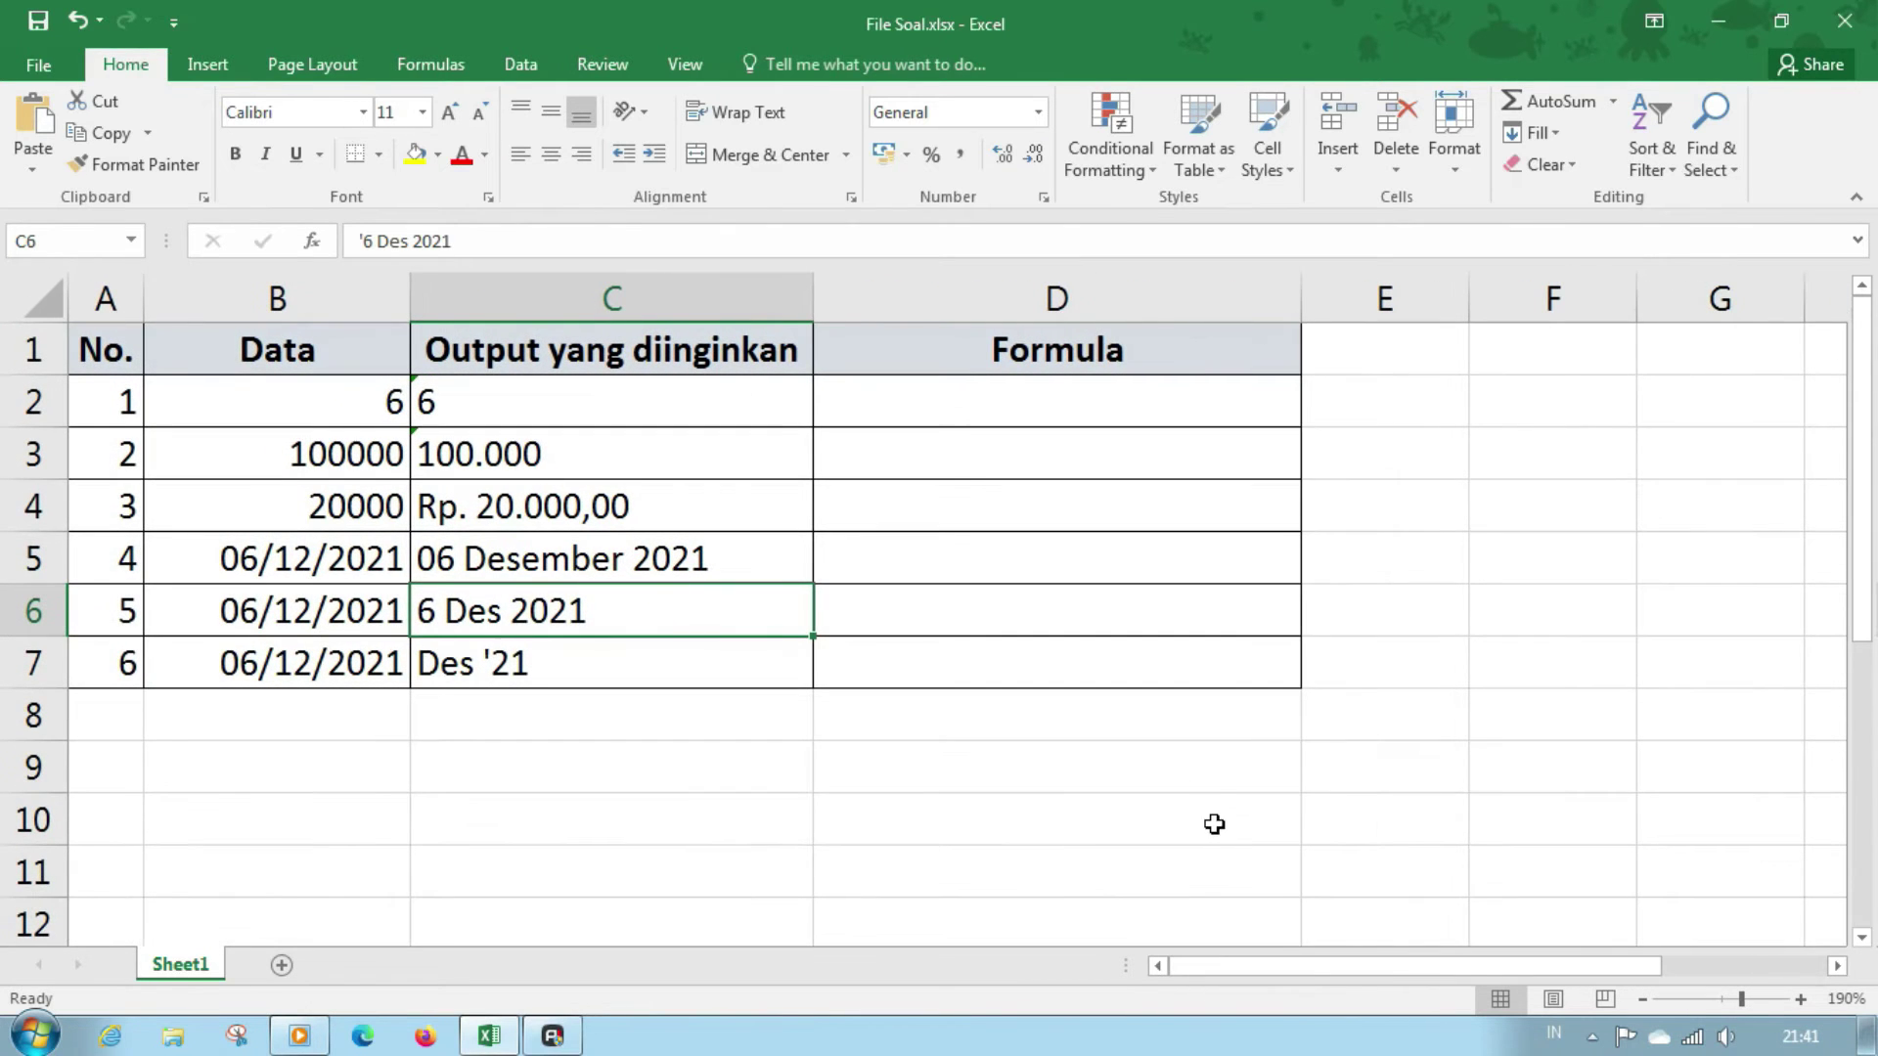
left_click(590, 657)
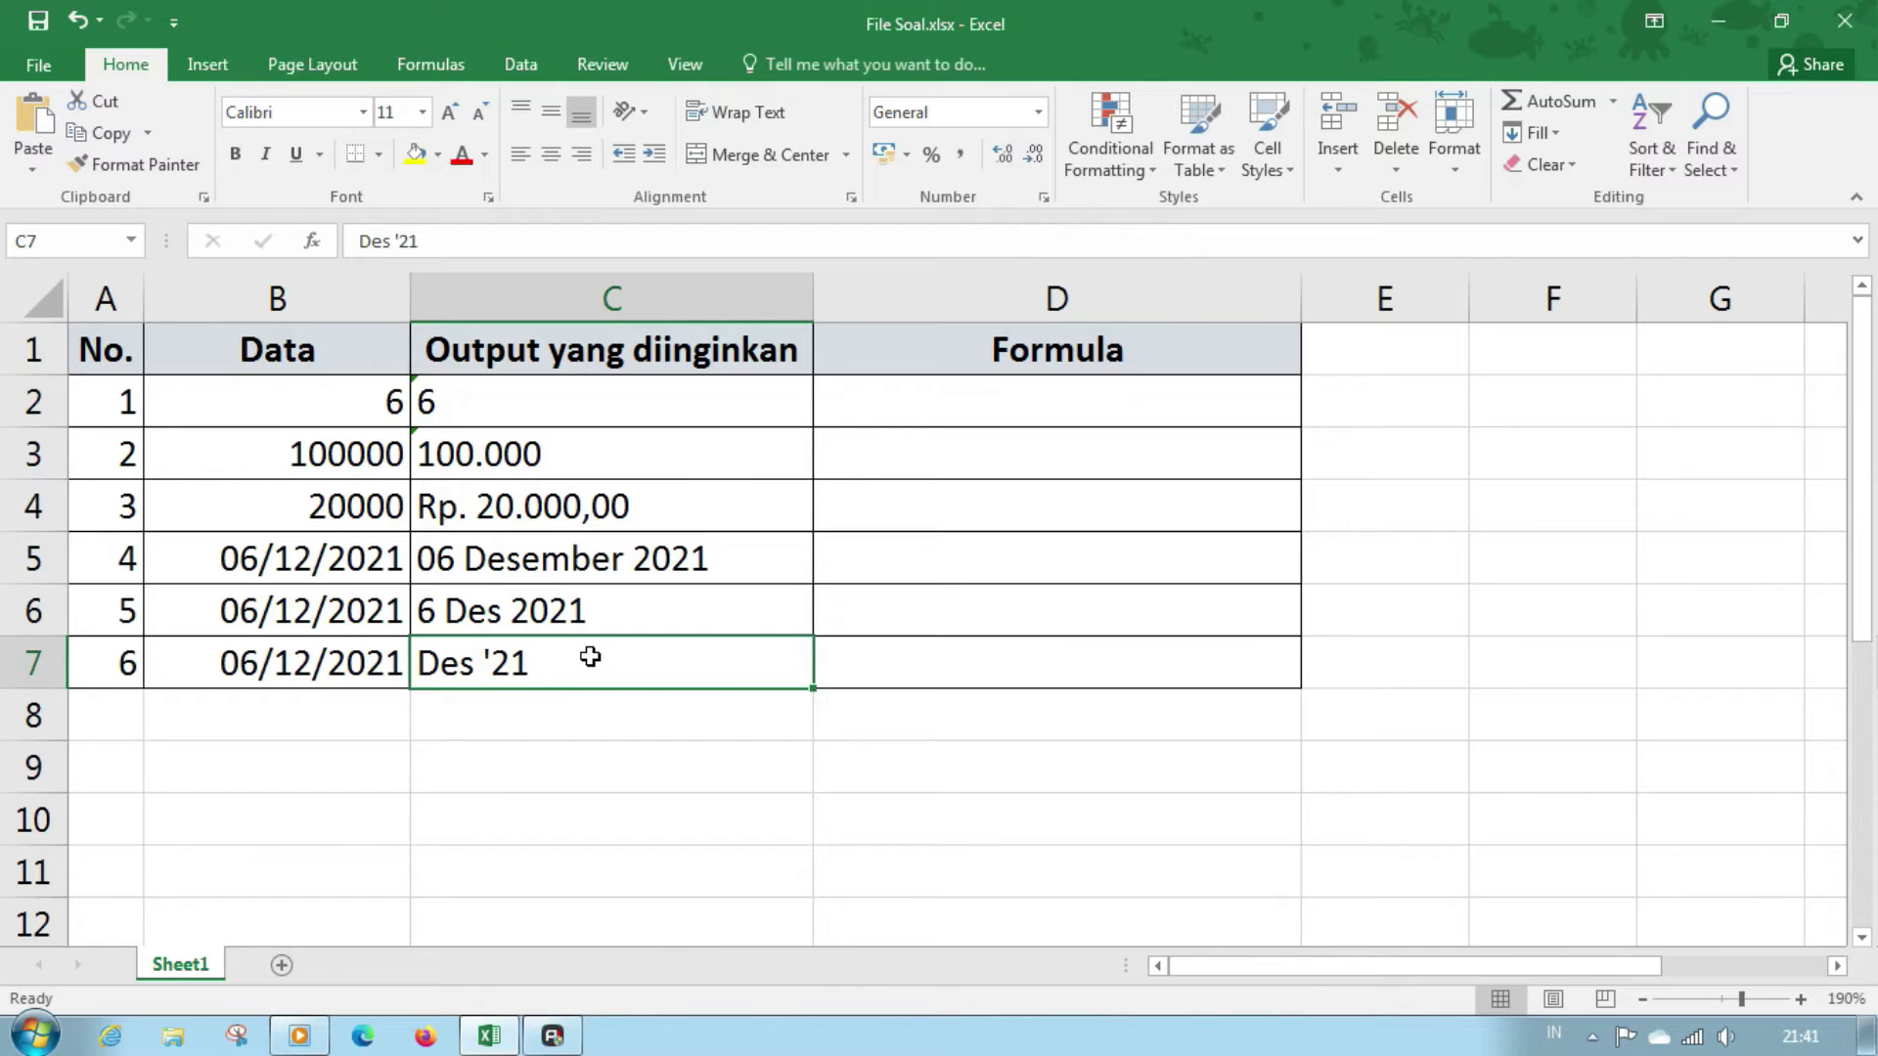
scroll(591, 657, "down", 3)
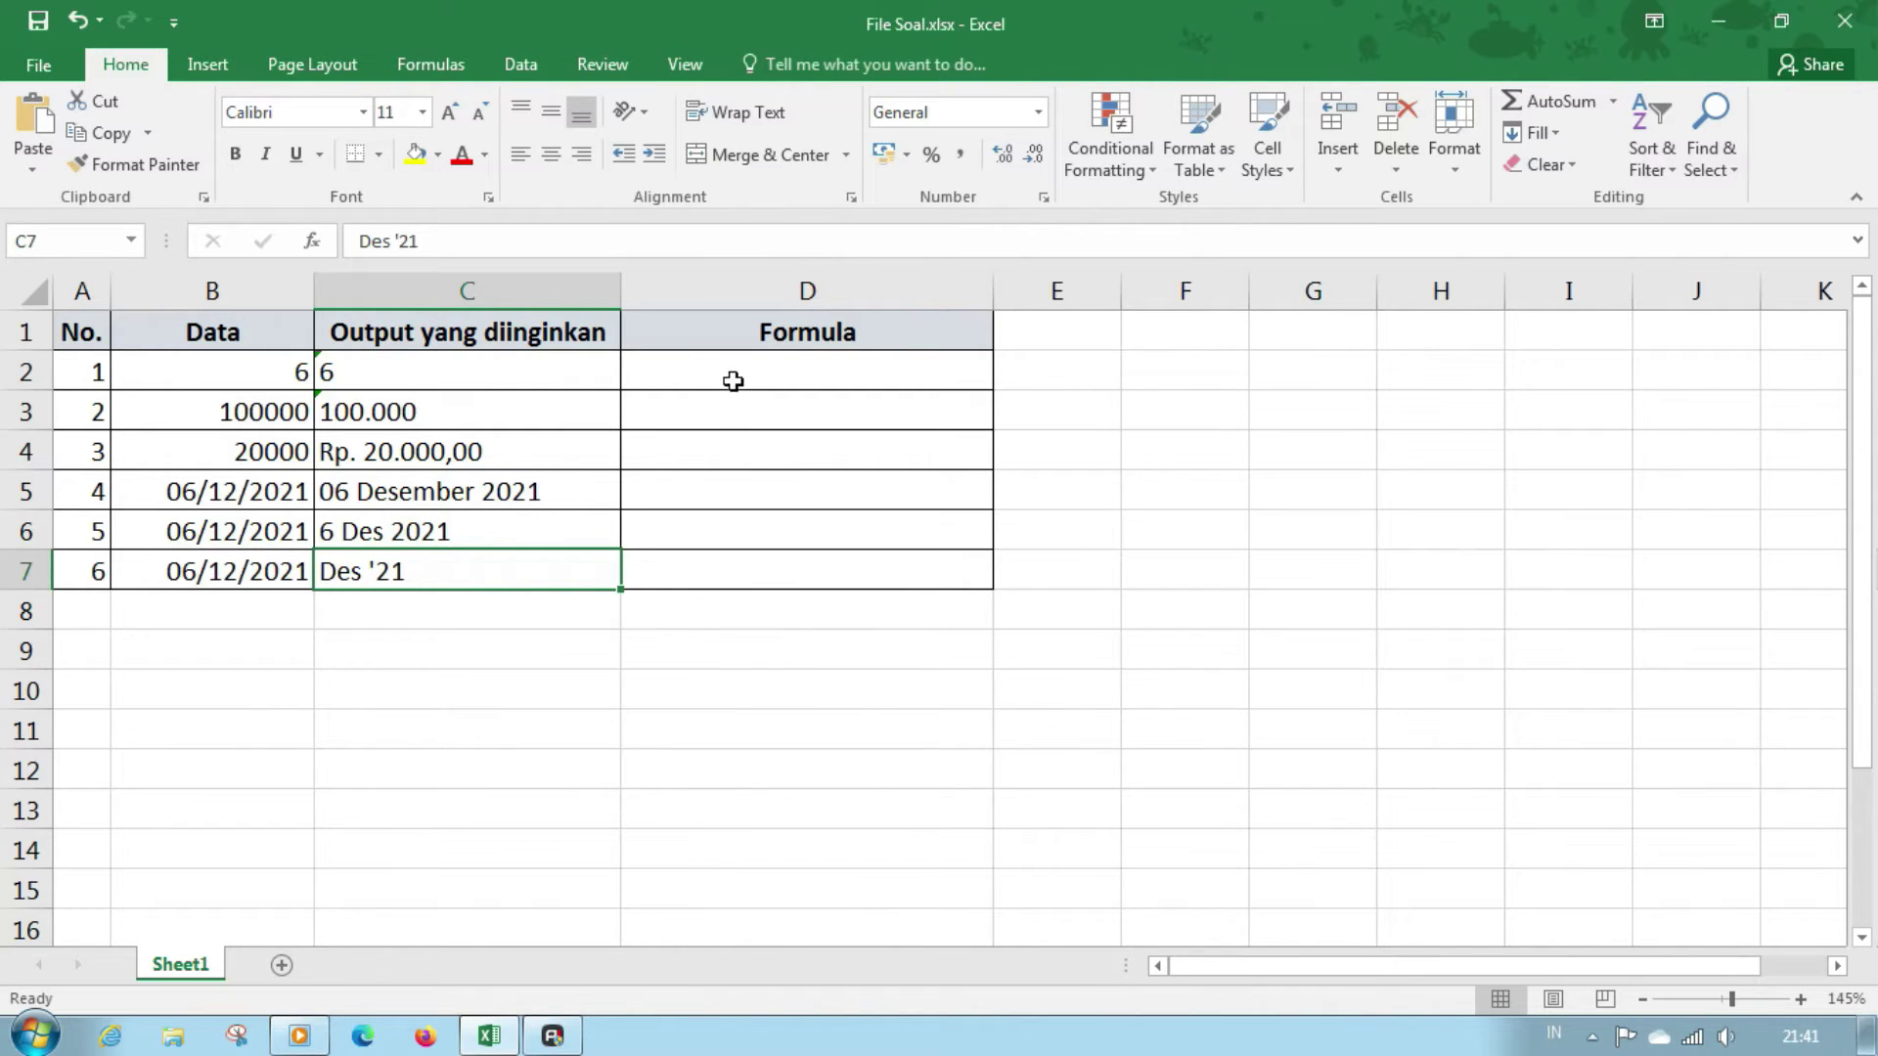
left_click(511, 369)
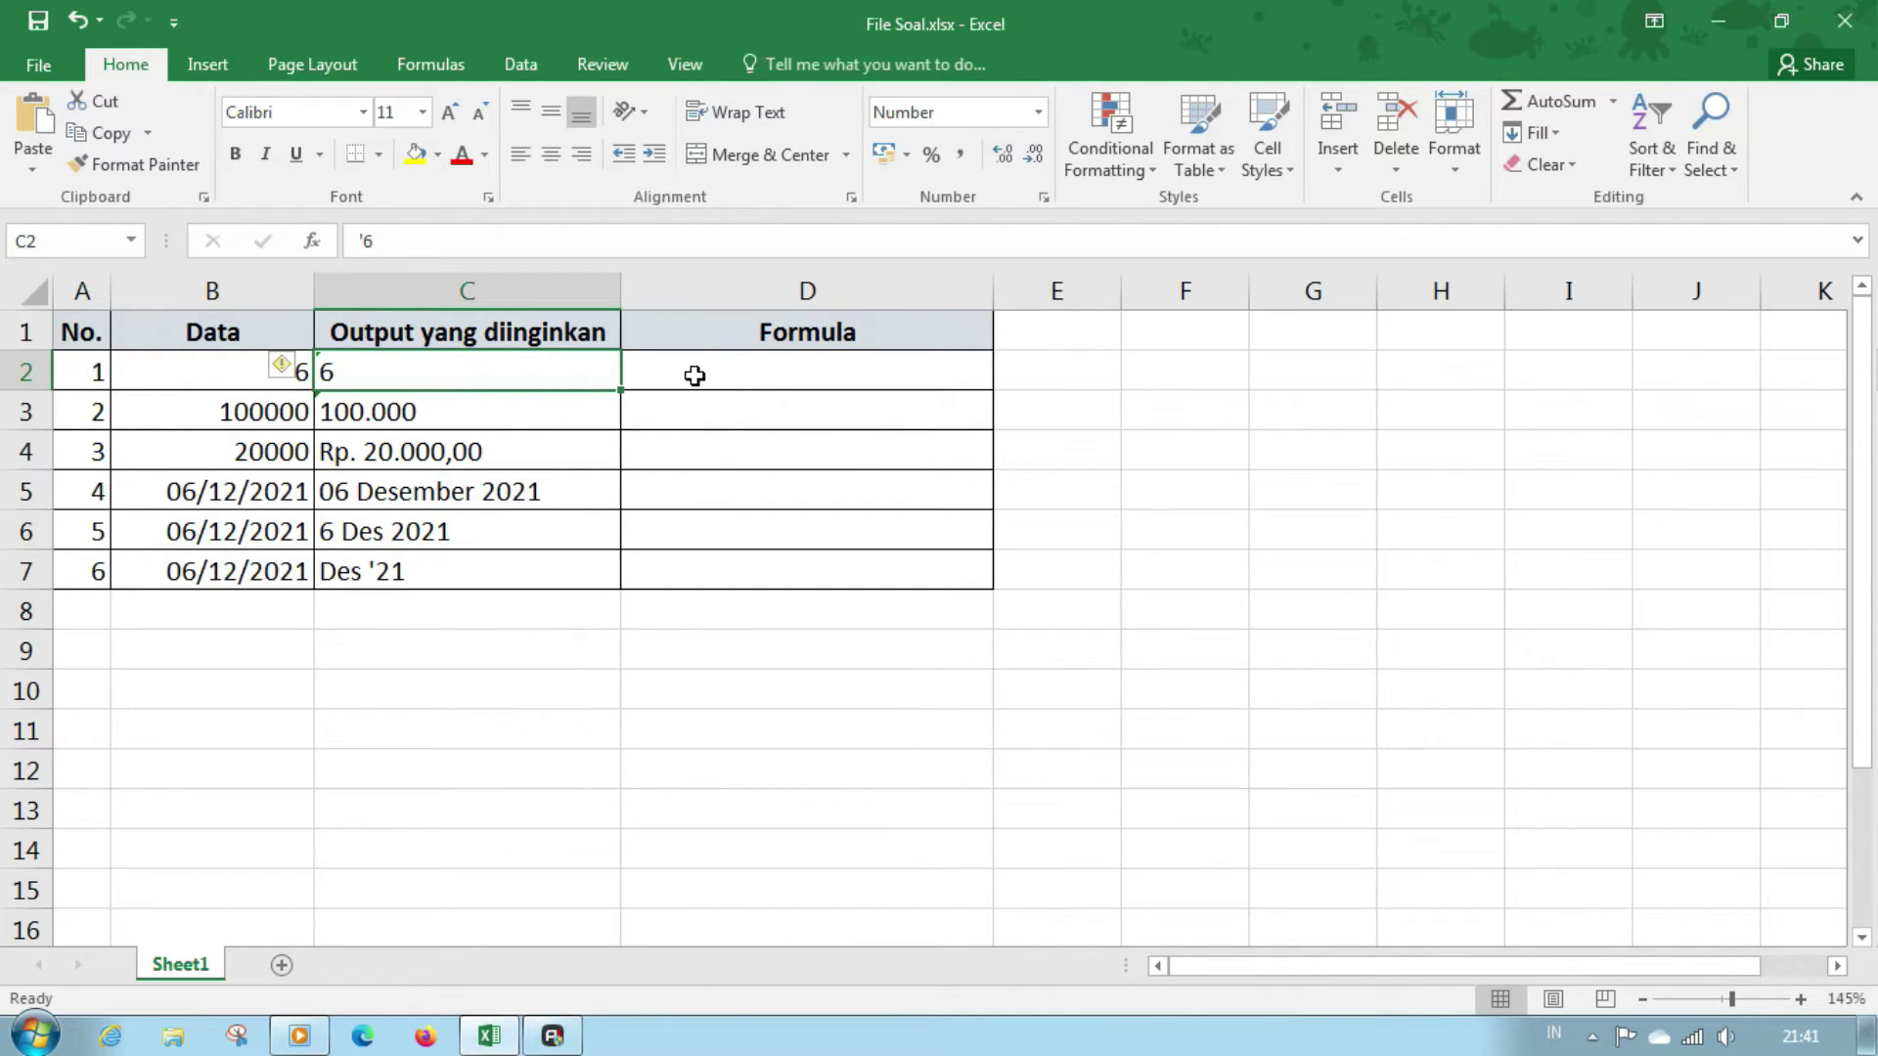
- Enter '6 in D2 so the number is stored as text by a leading apostrophe
left_click(691, 380)
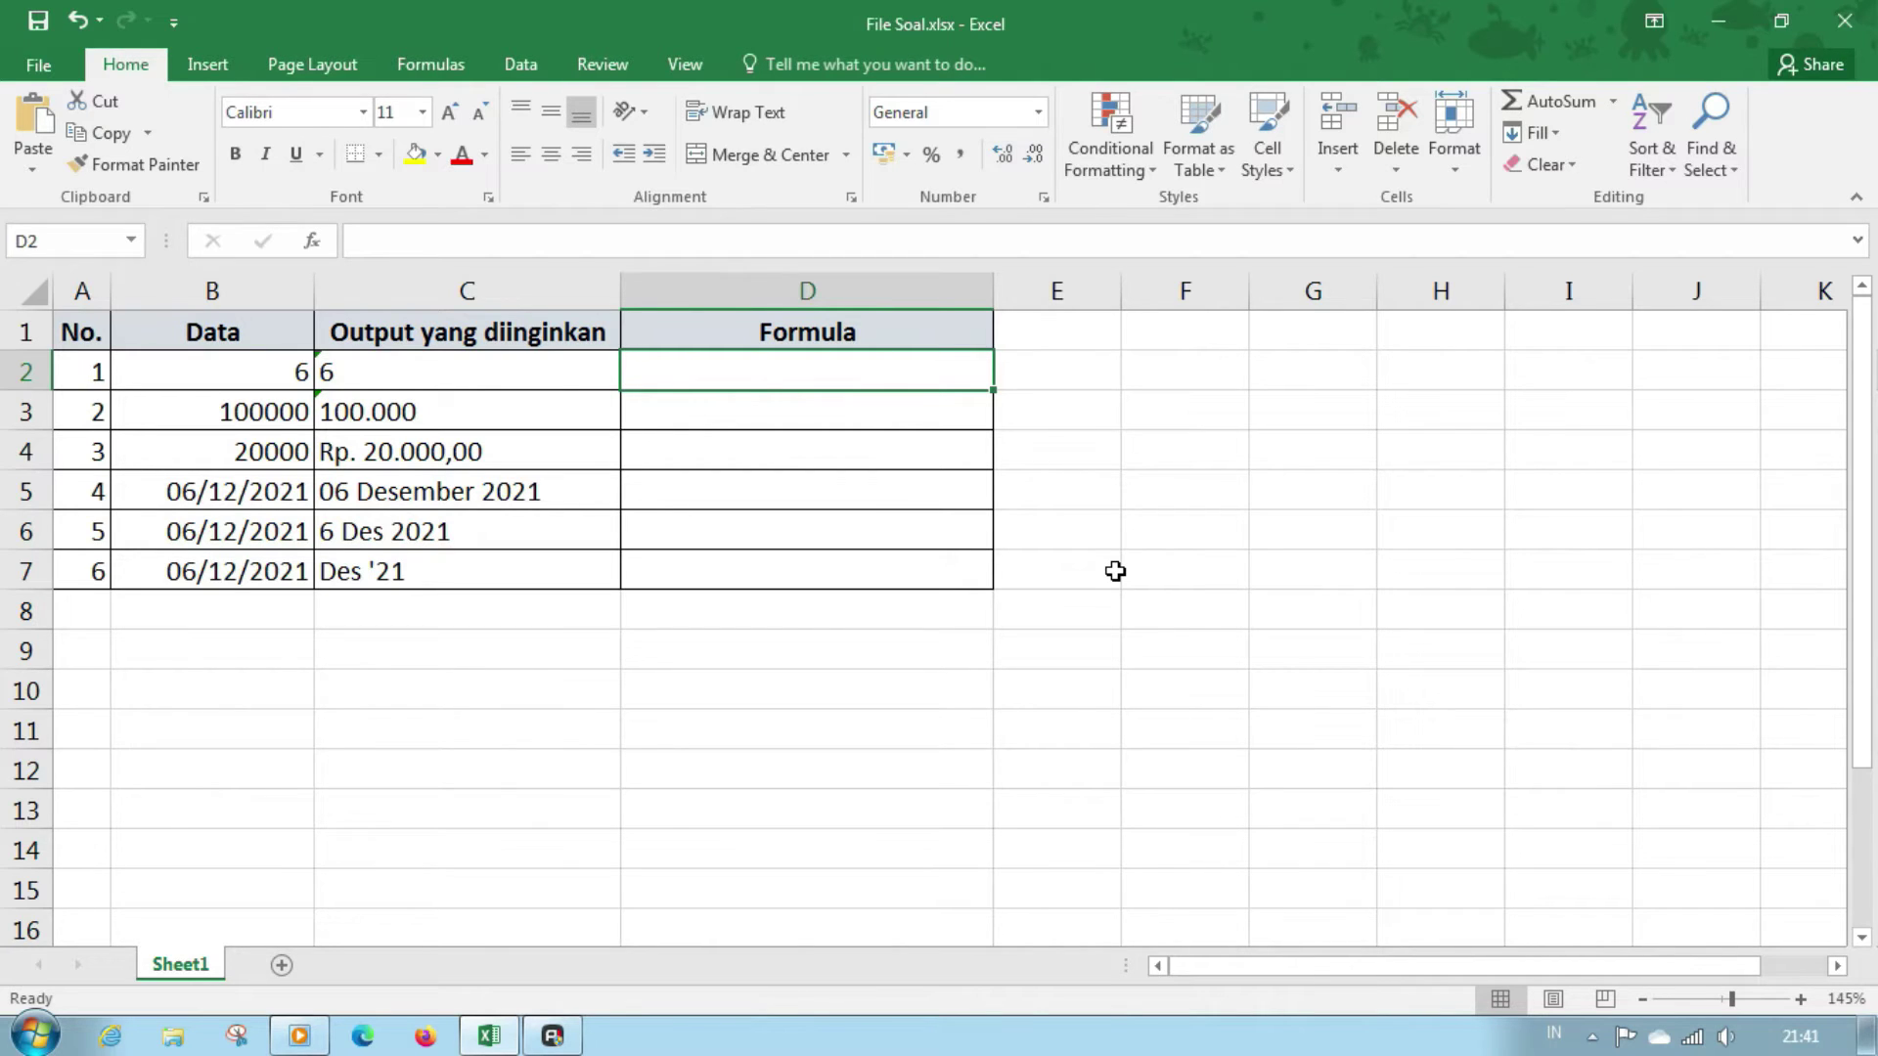
type("'")
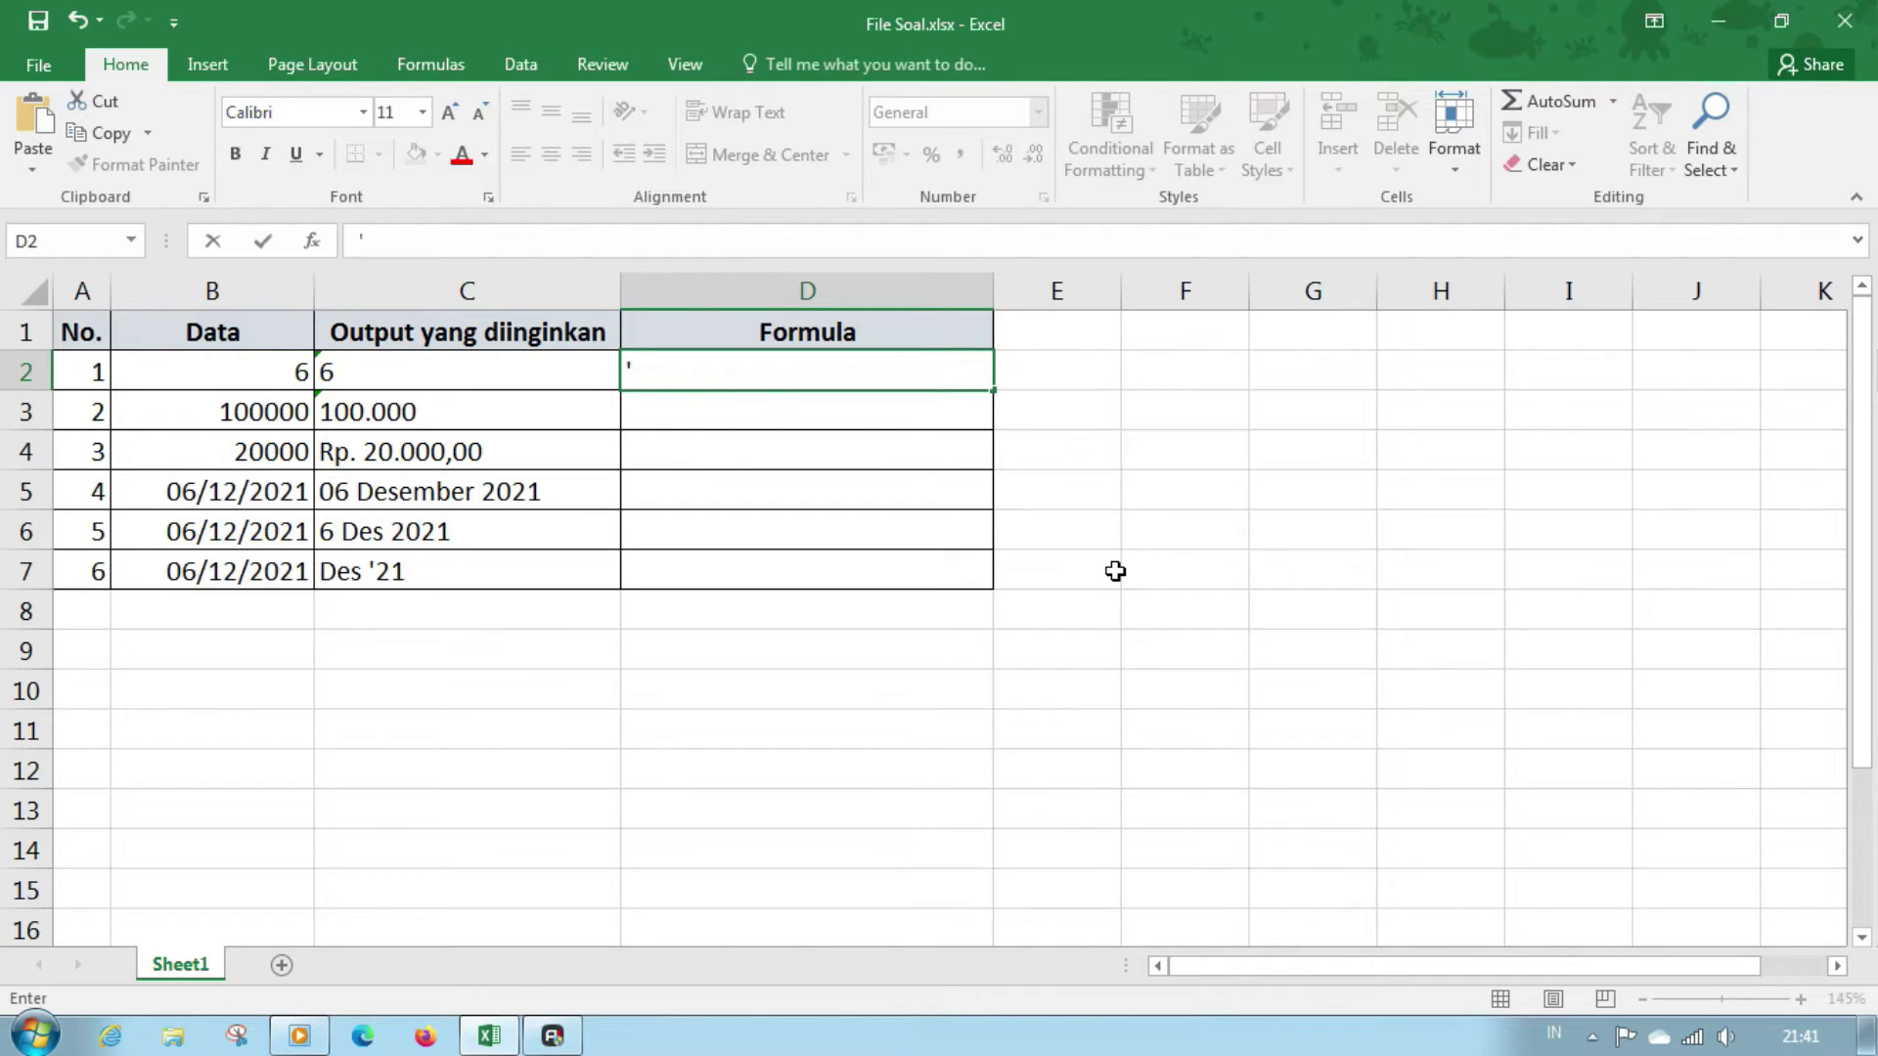
type("6")
key("Return")
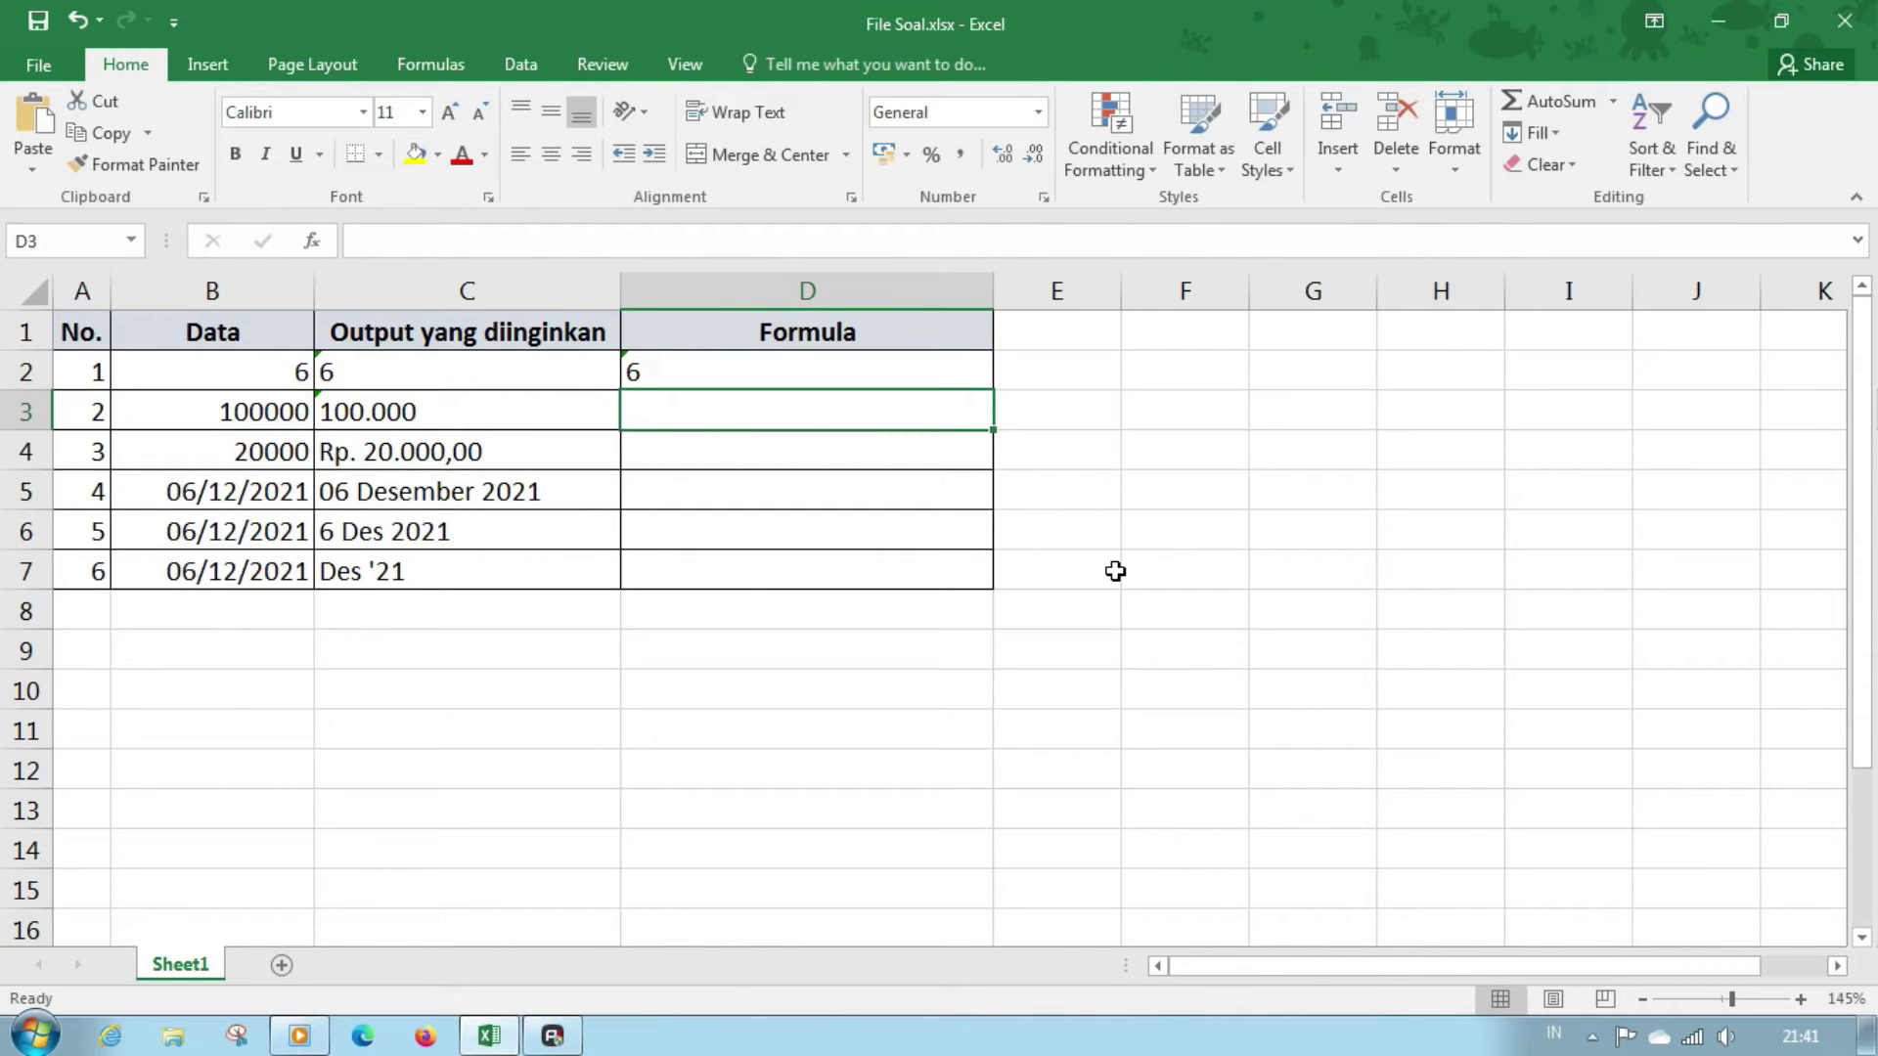
- Replace the entry in D2 with the formula =TEXT(B2;"general") to convert the number to text
key("Up")
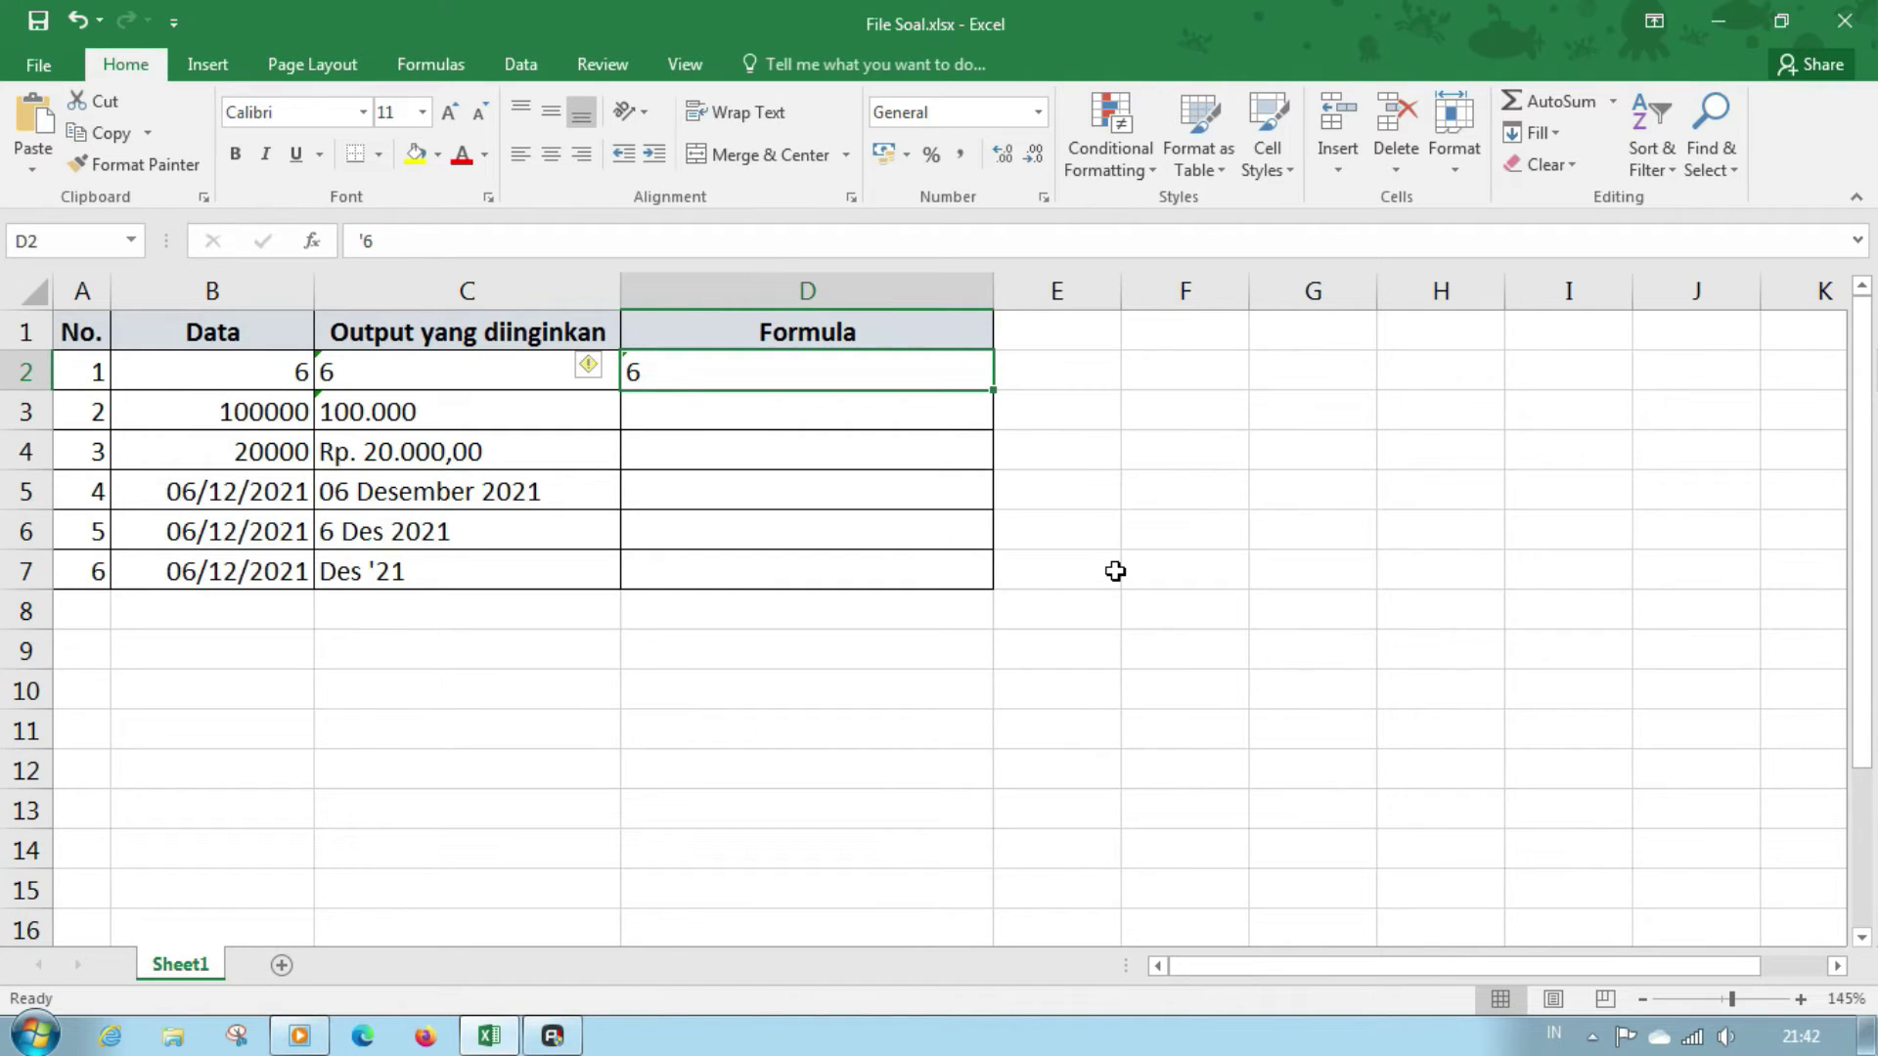
type("=text")
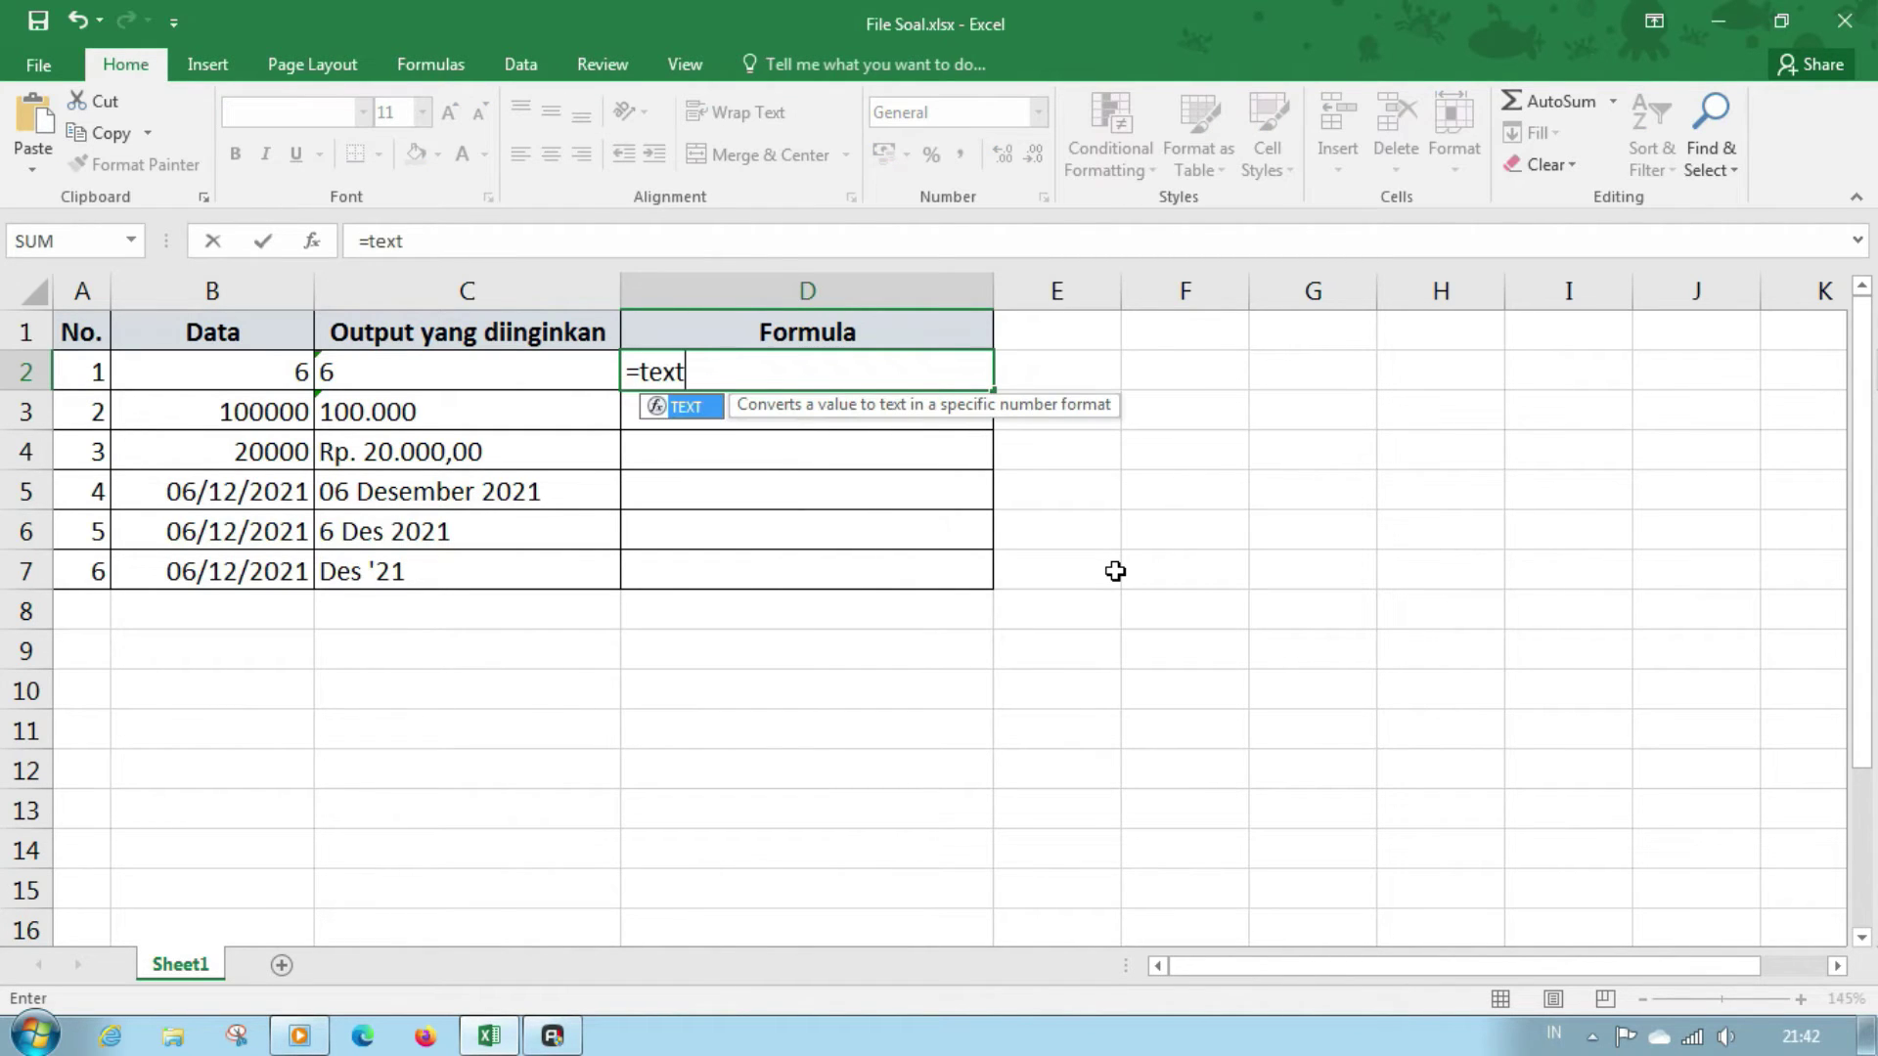
key("Tab")
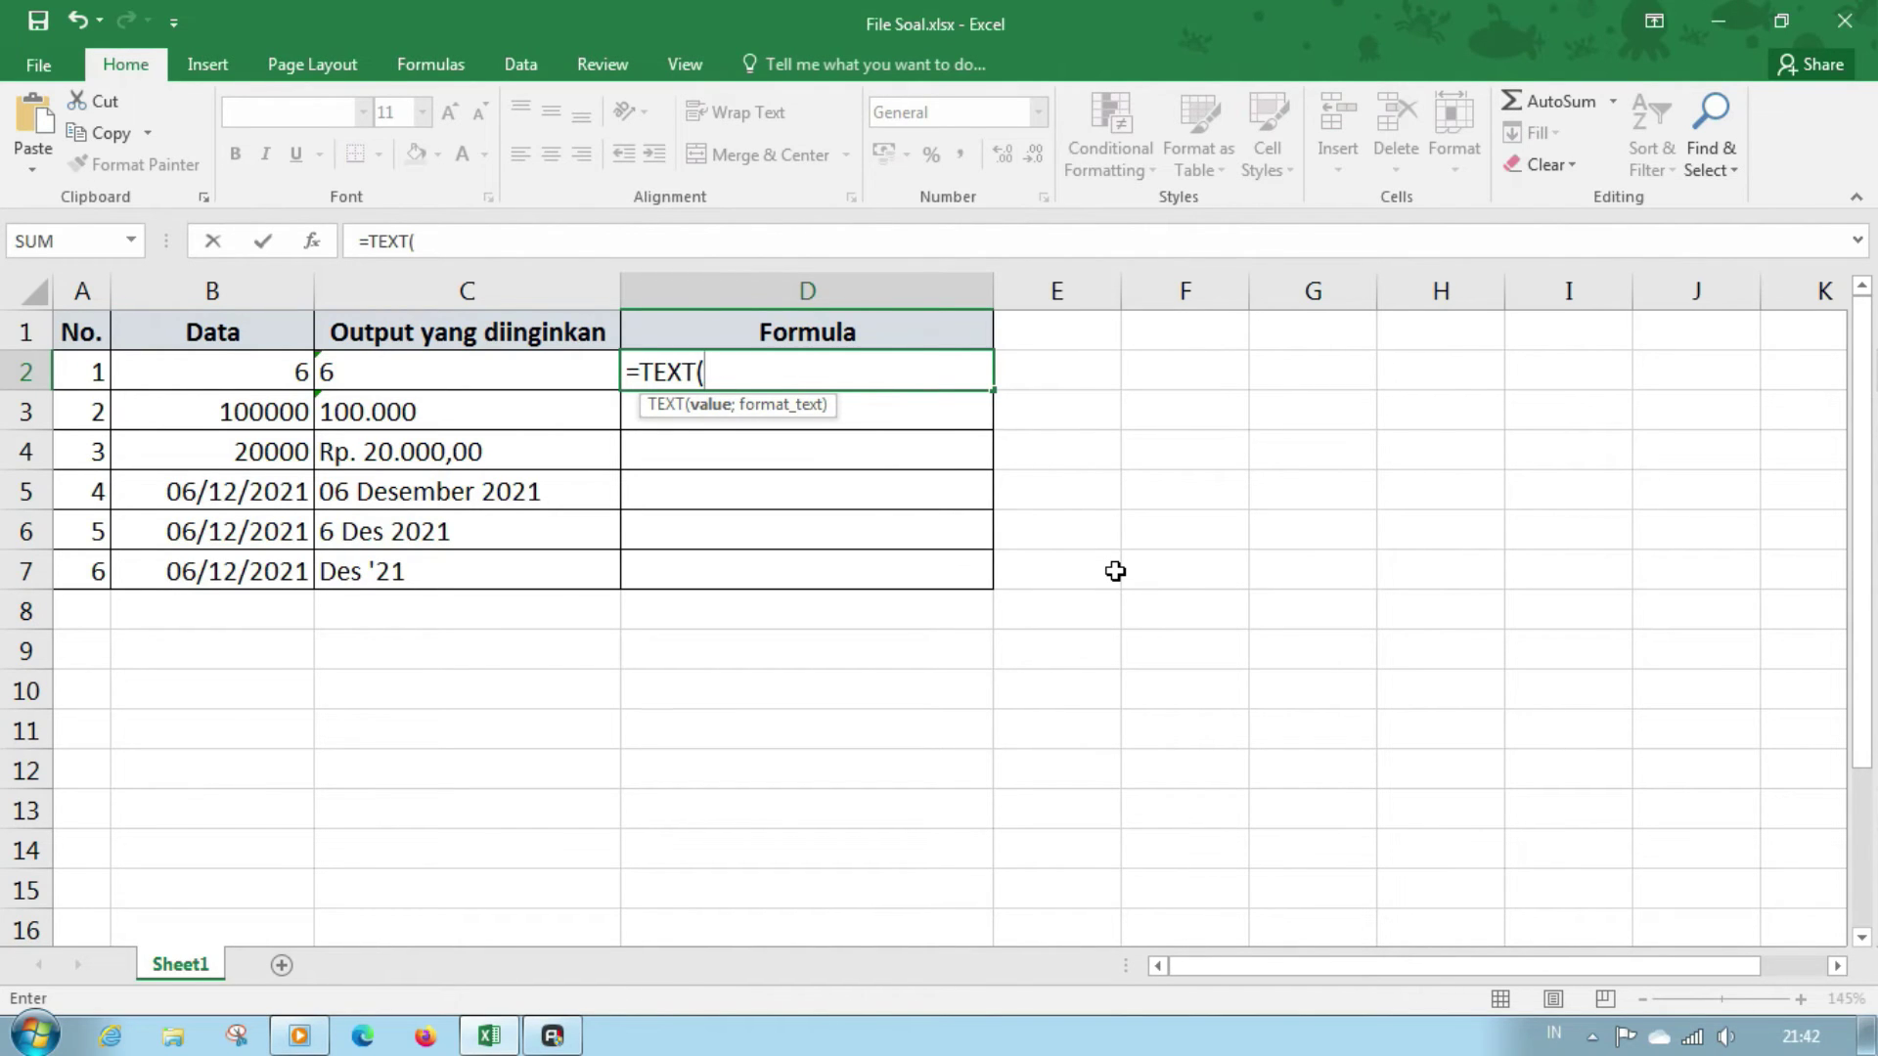
key("Left")
key("Left")
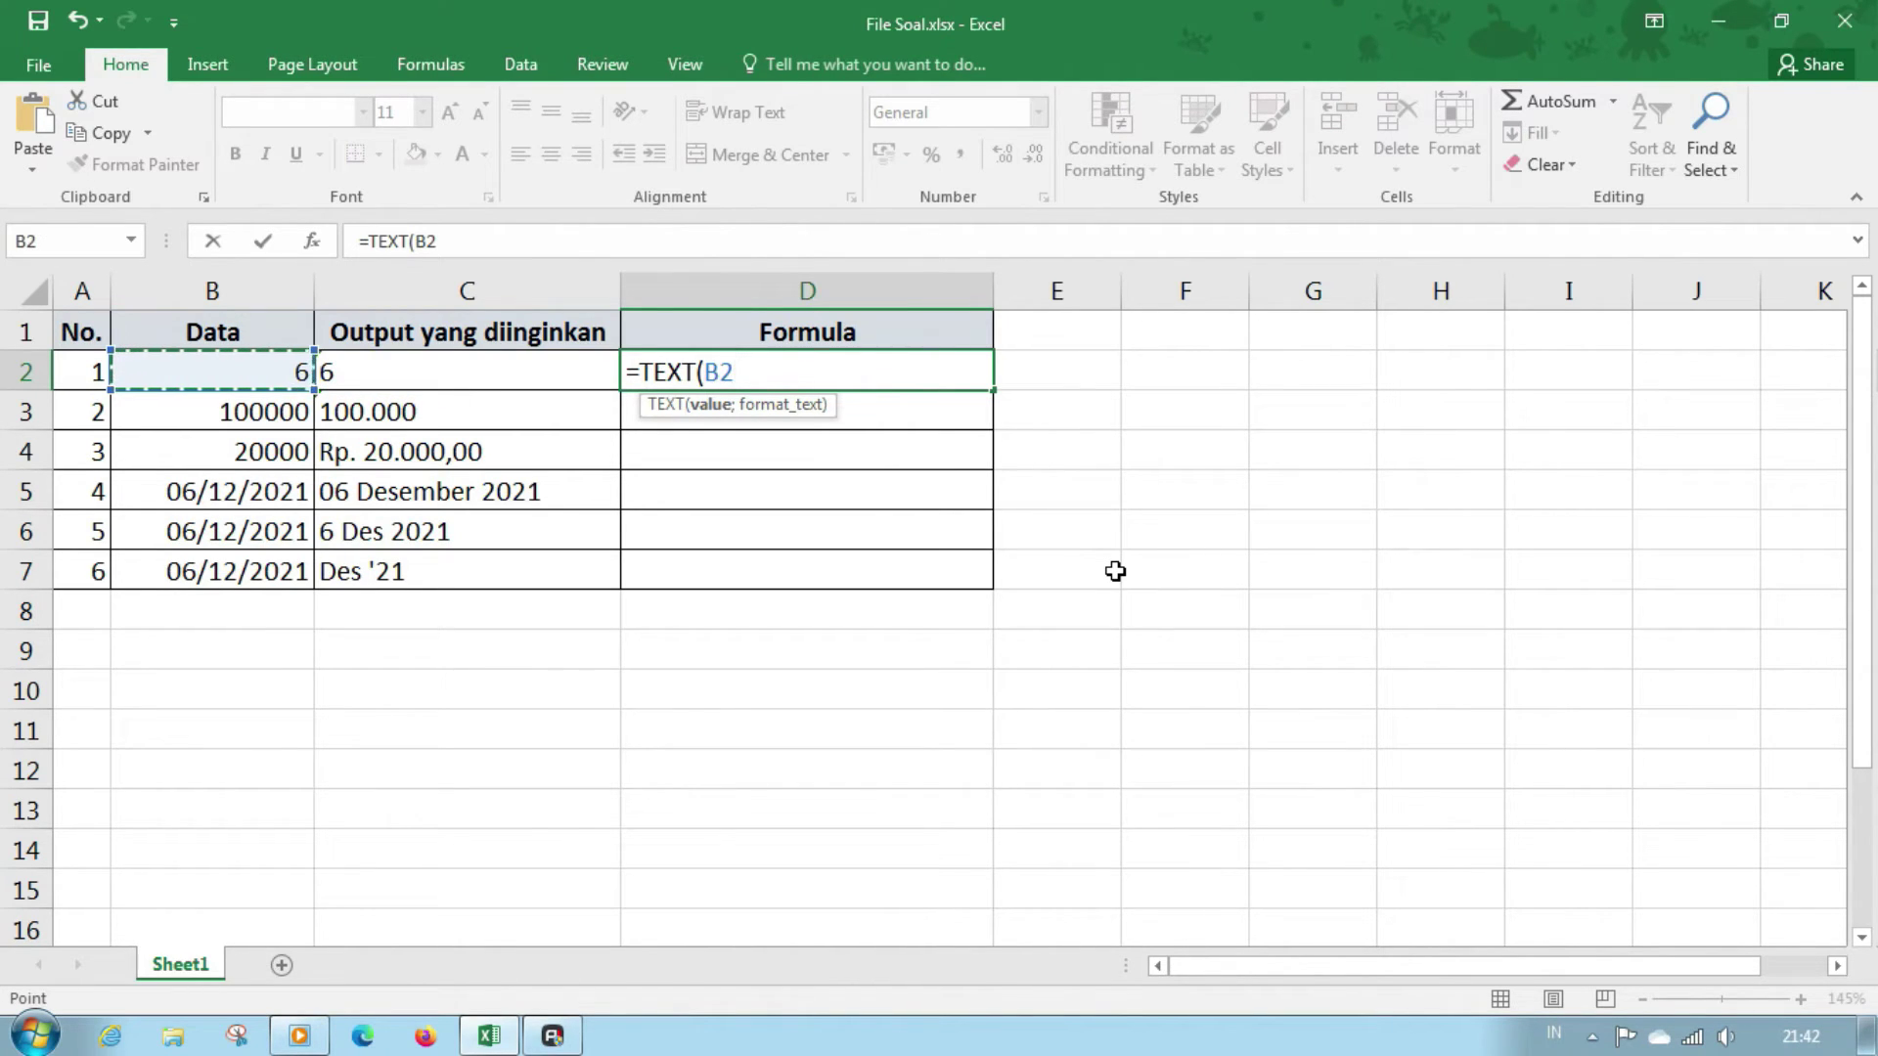
type(";")
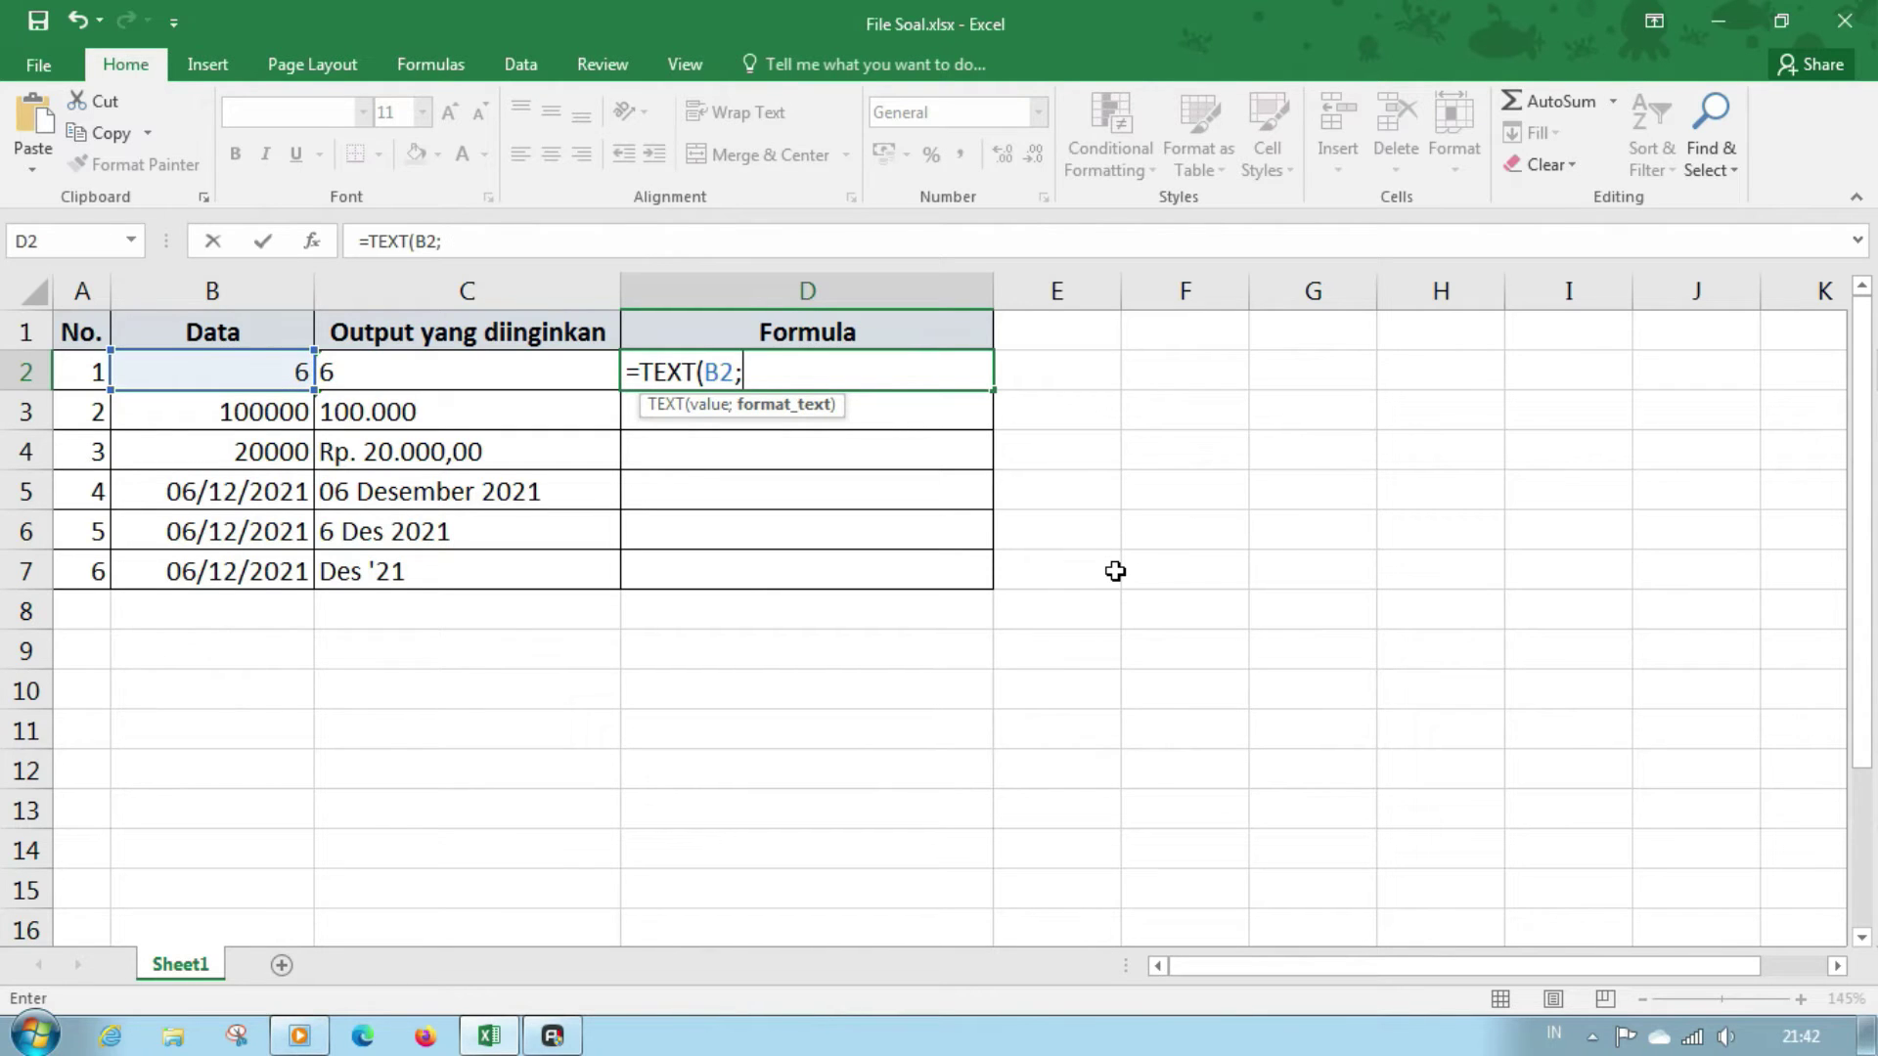
type("\"general")
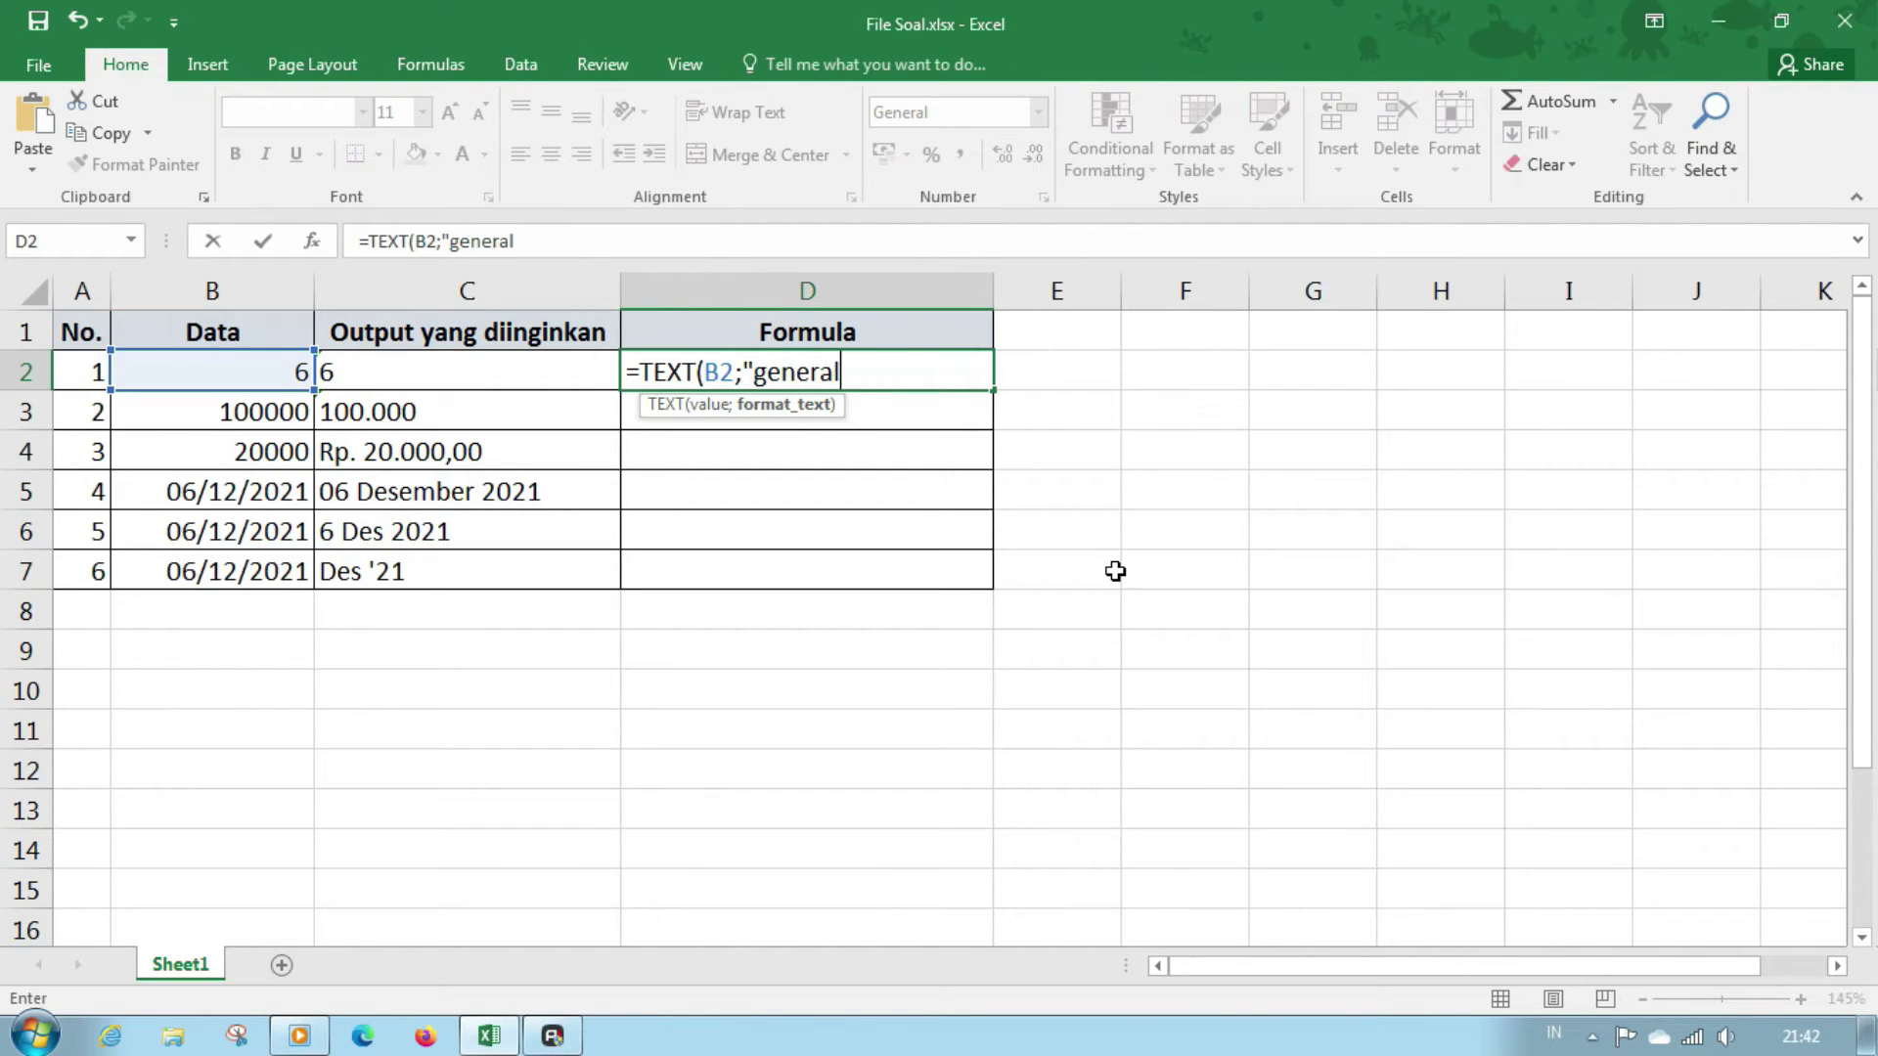
type("\")")
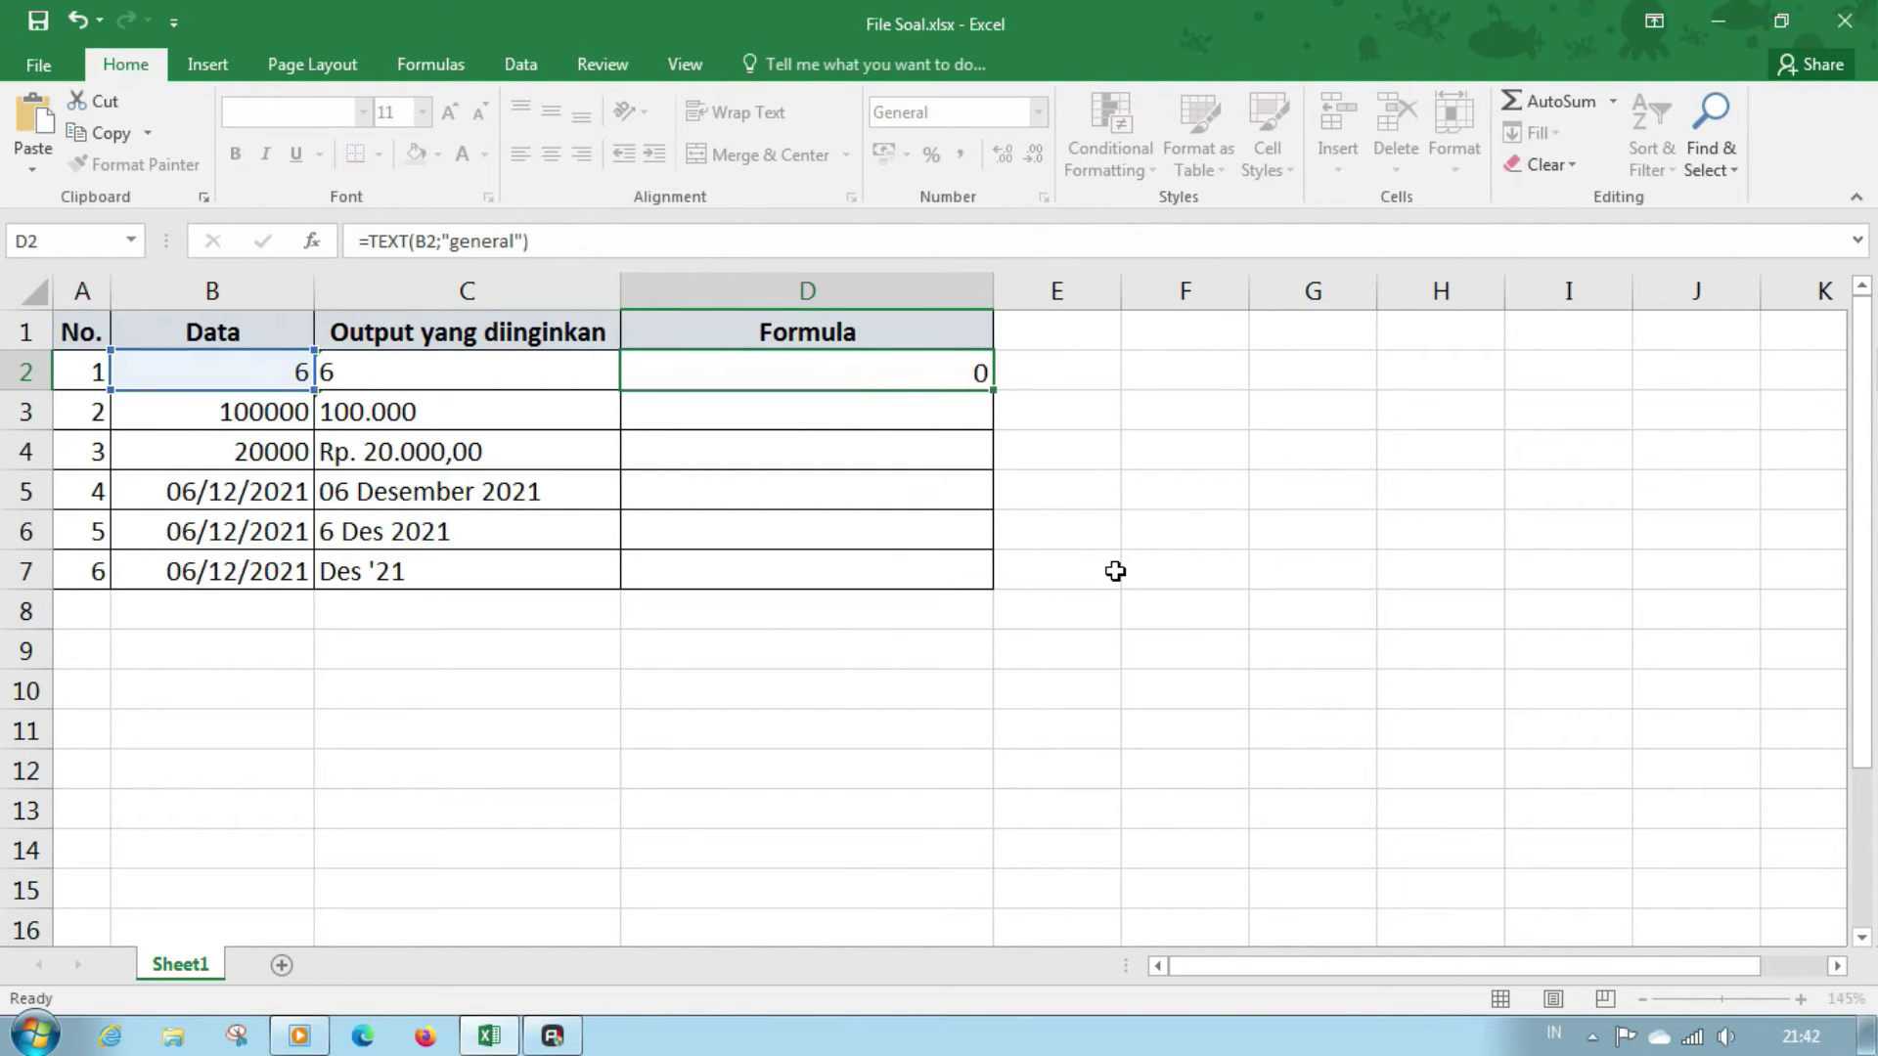
key("Return")
key("Up")
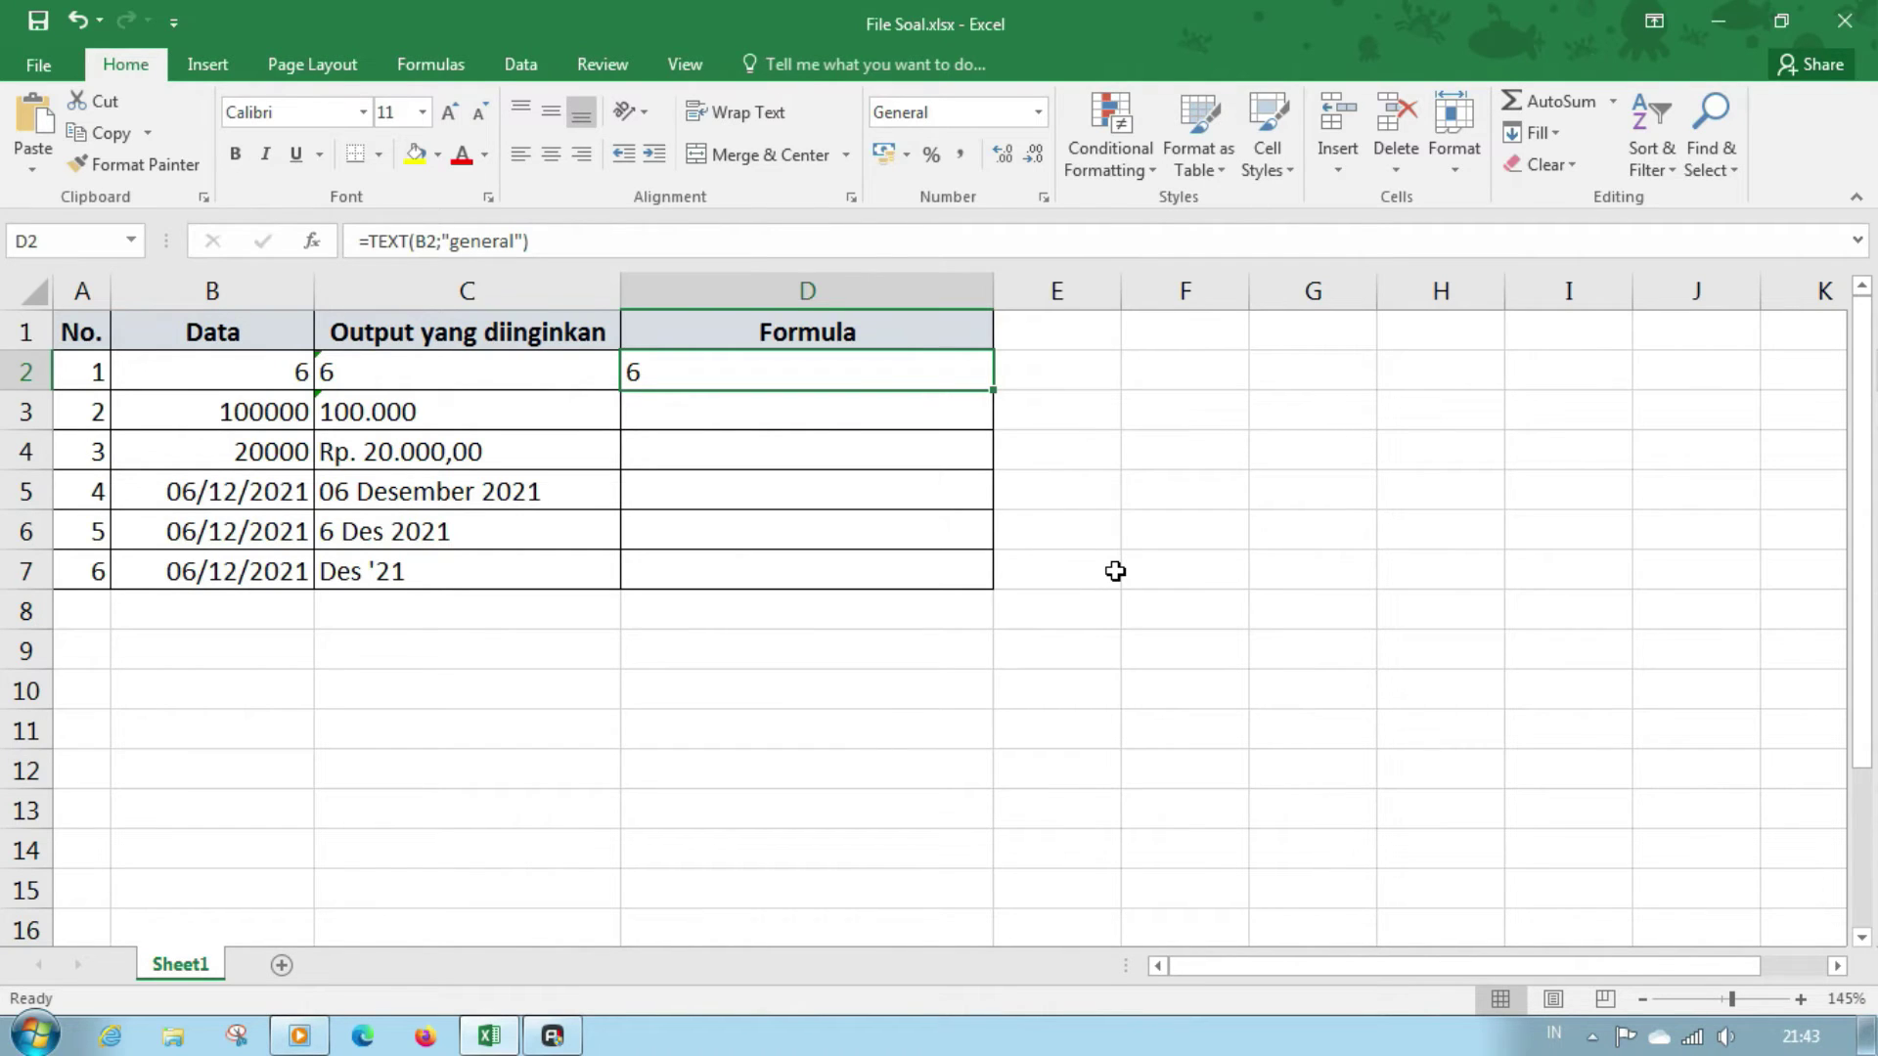
- Enter the formula =TEXT(B3;"0.000") in D3 to convert the number to text with a thousands separator
key("Down")
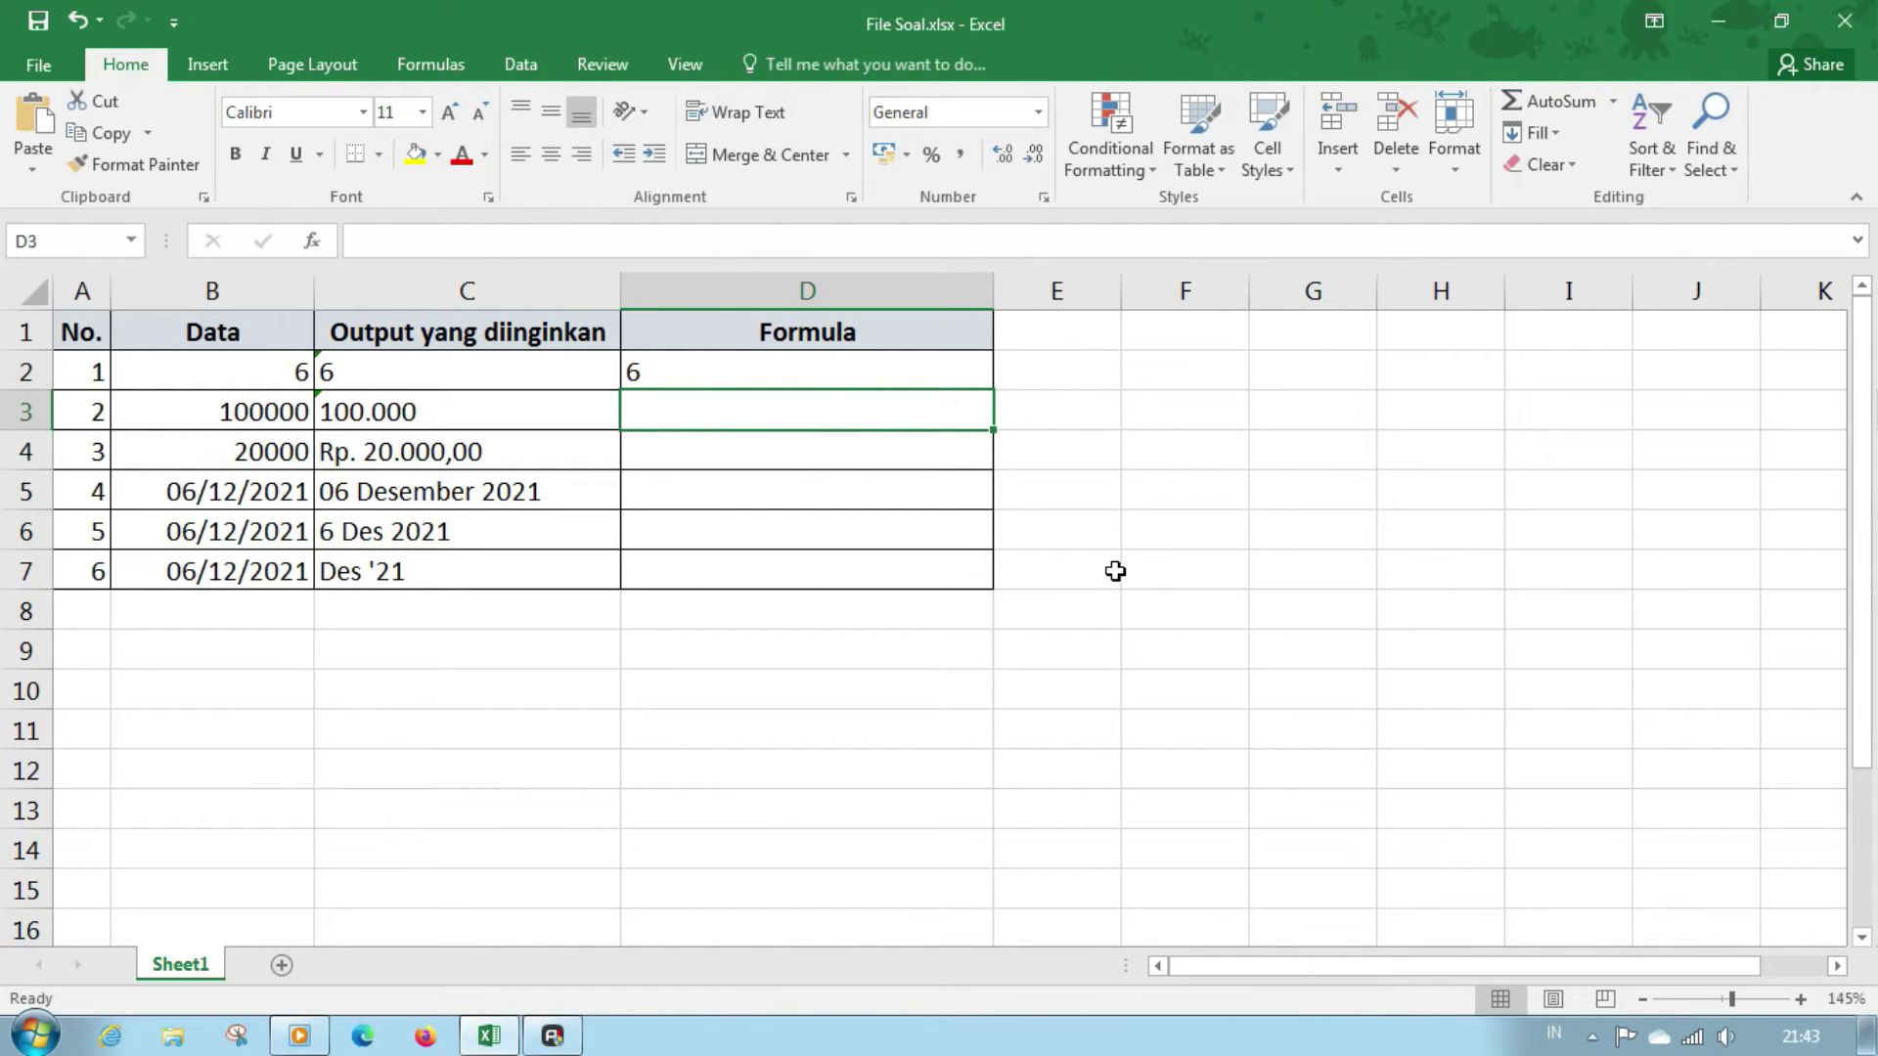
type("=tec")
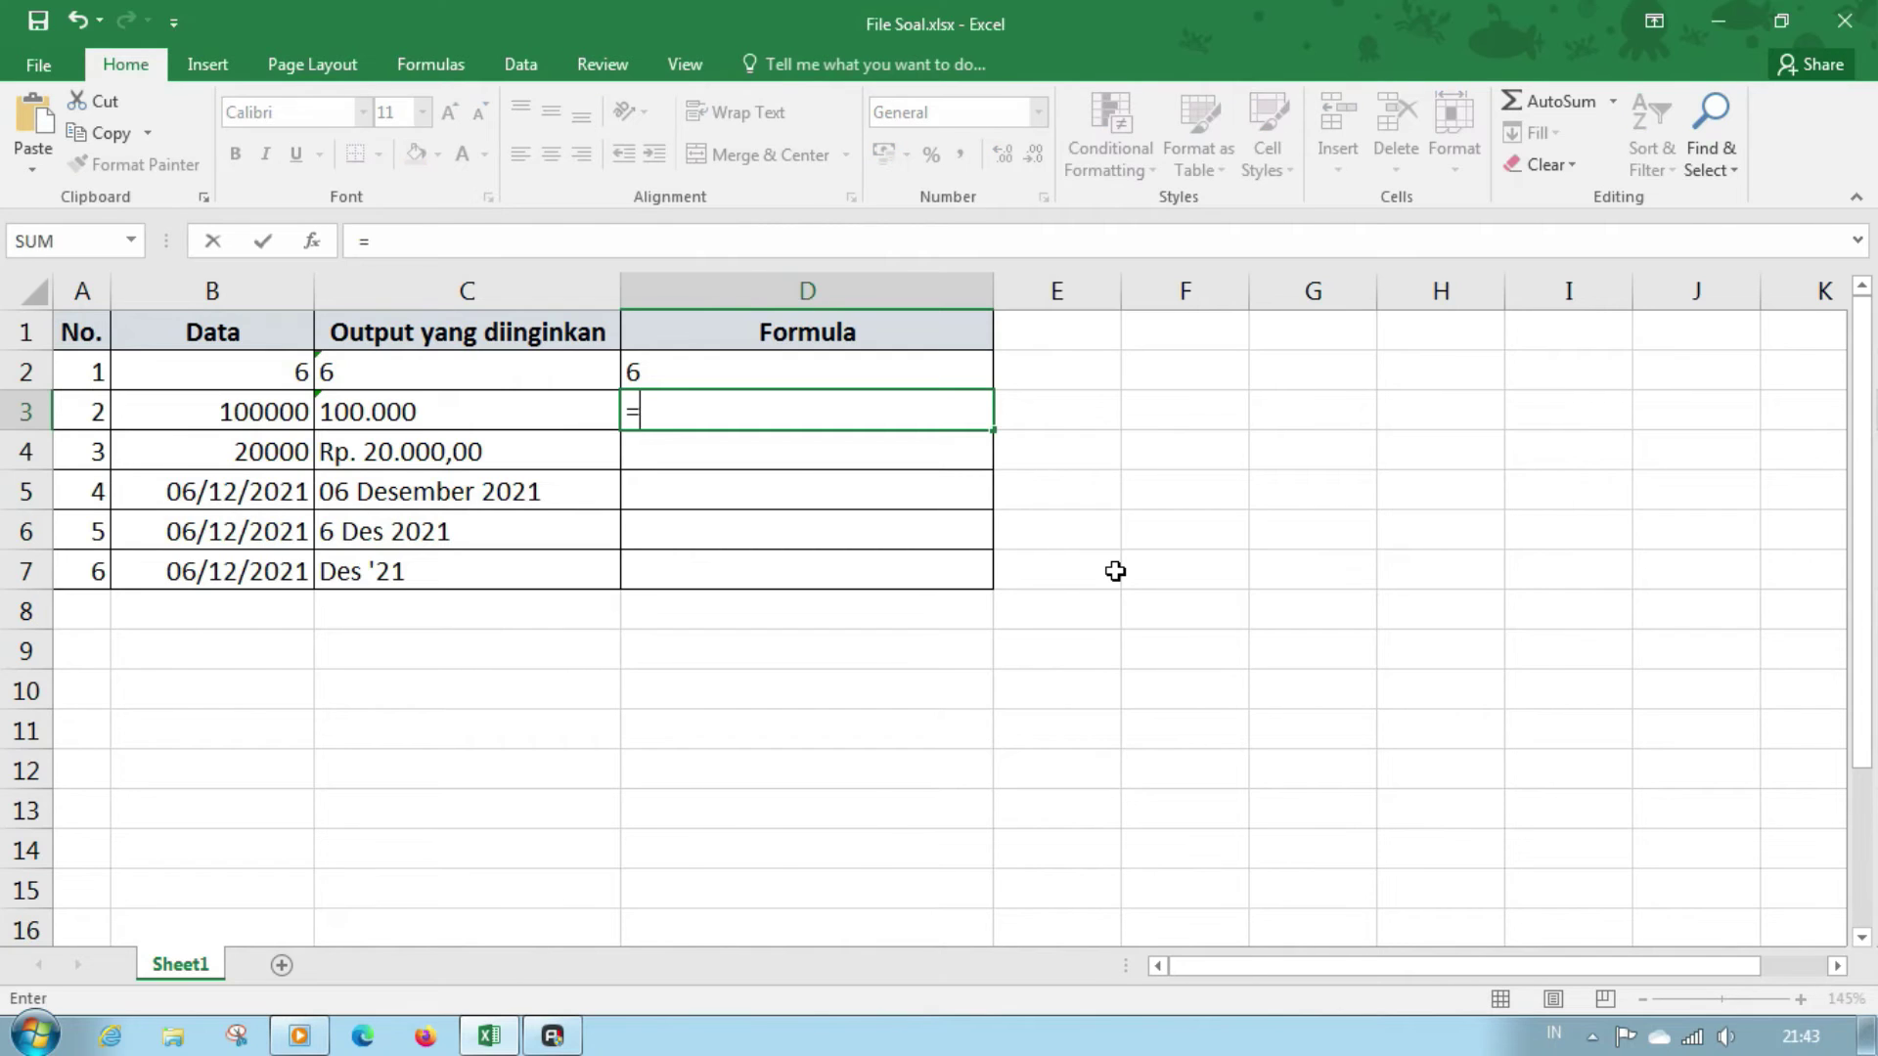
key("BackSpace")
type("xt")
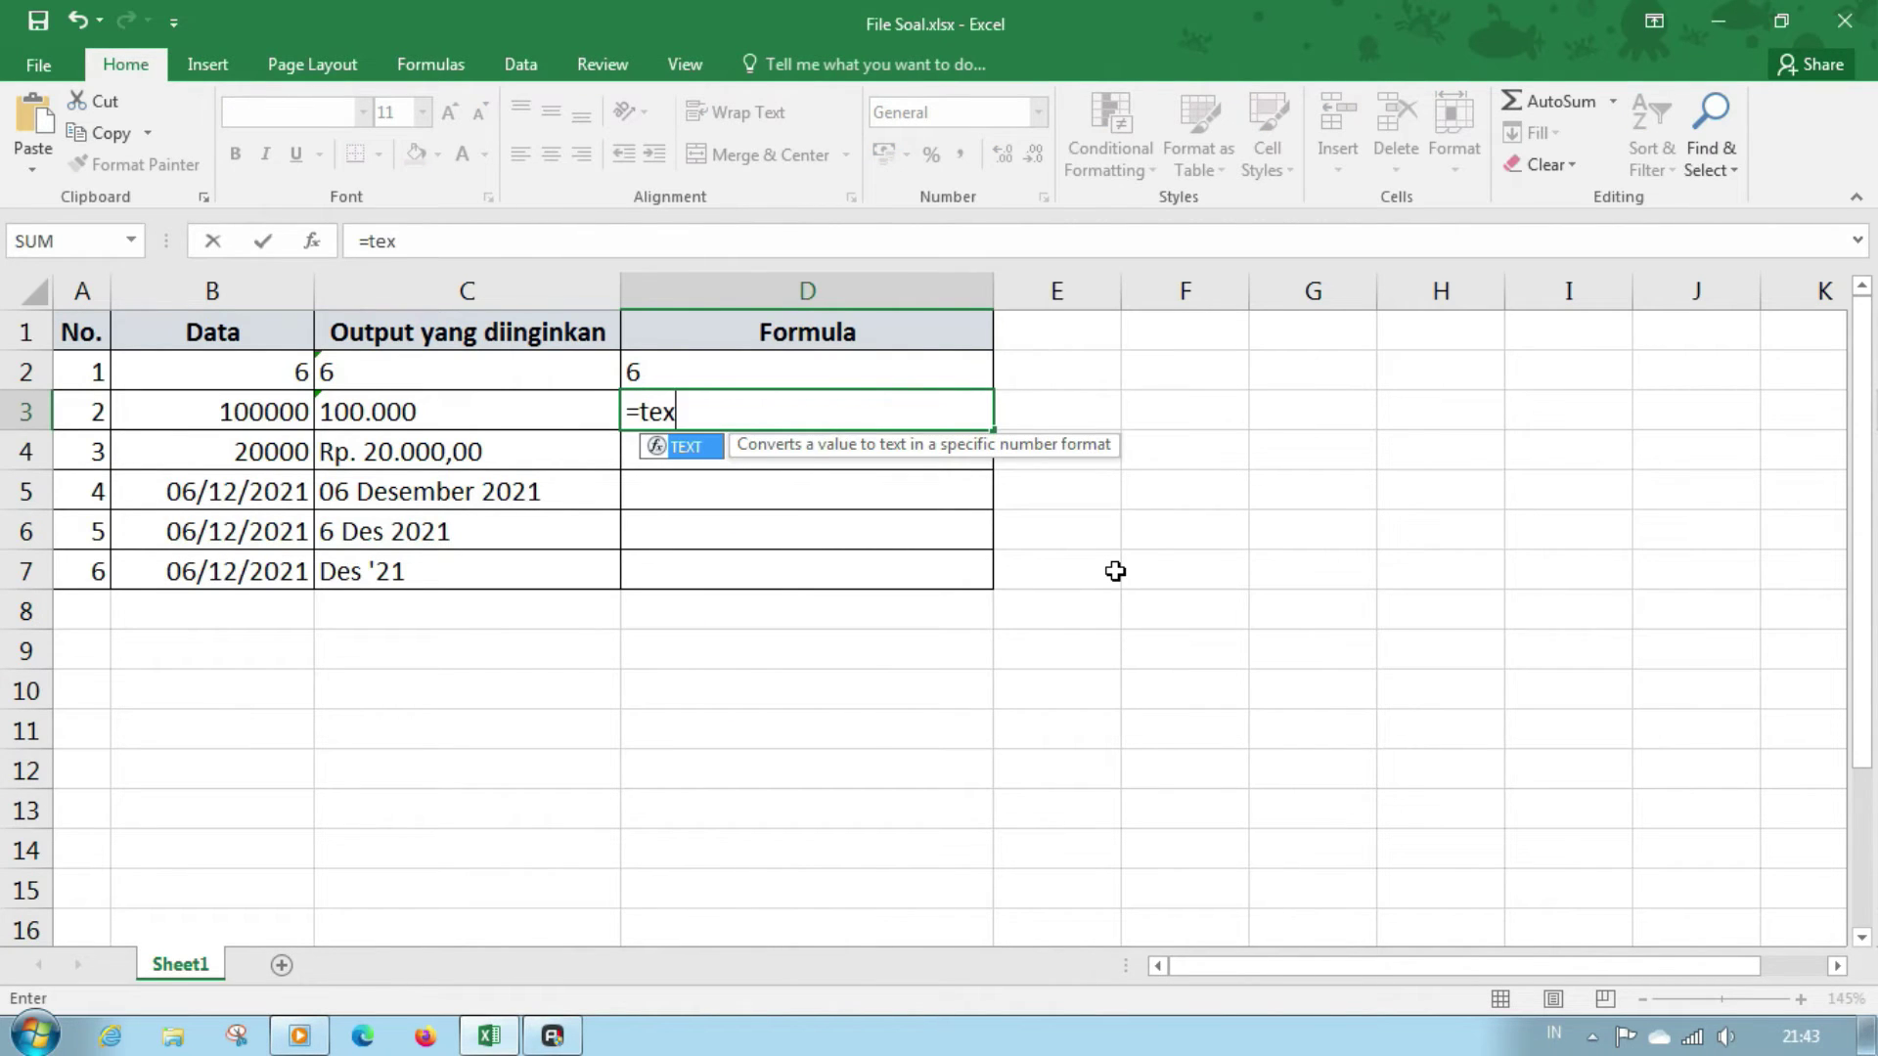
key("Tab")
key("Left")
key("Left")
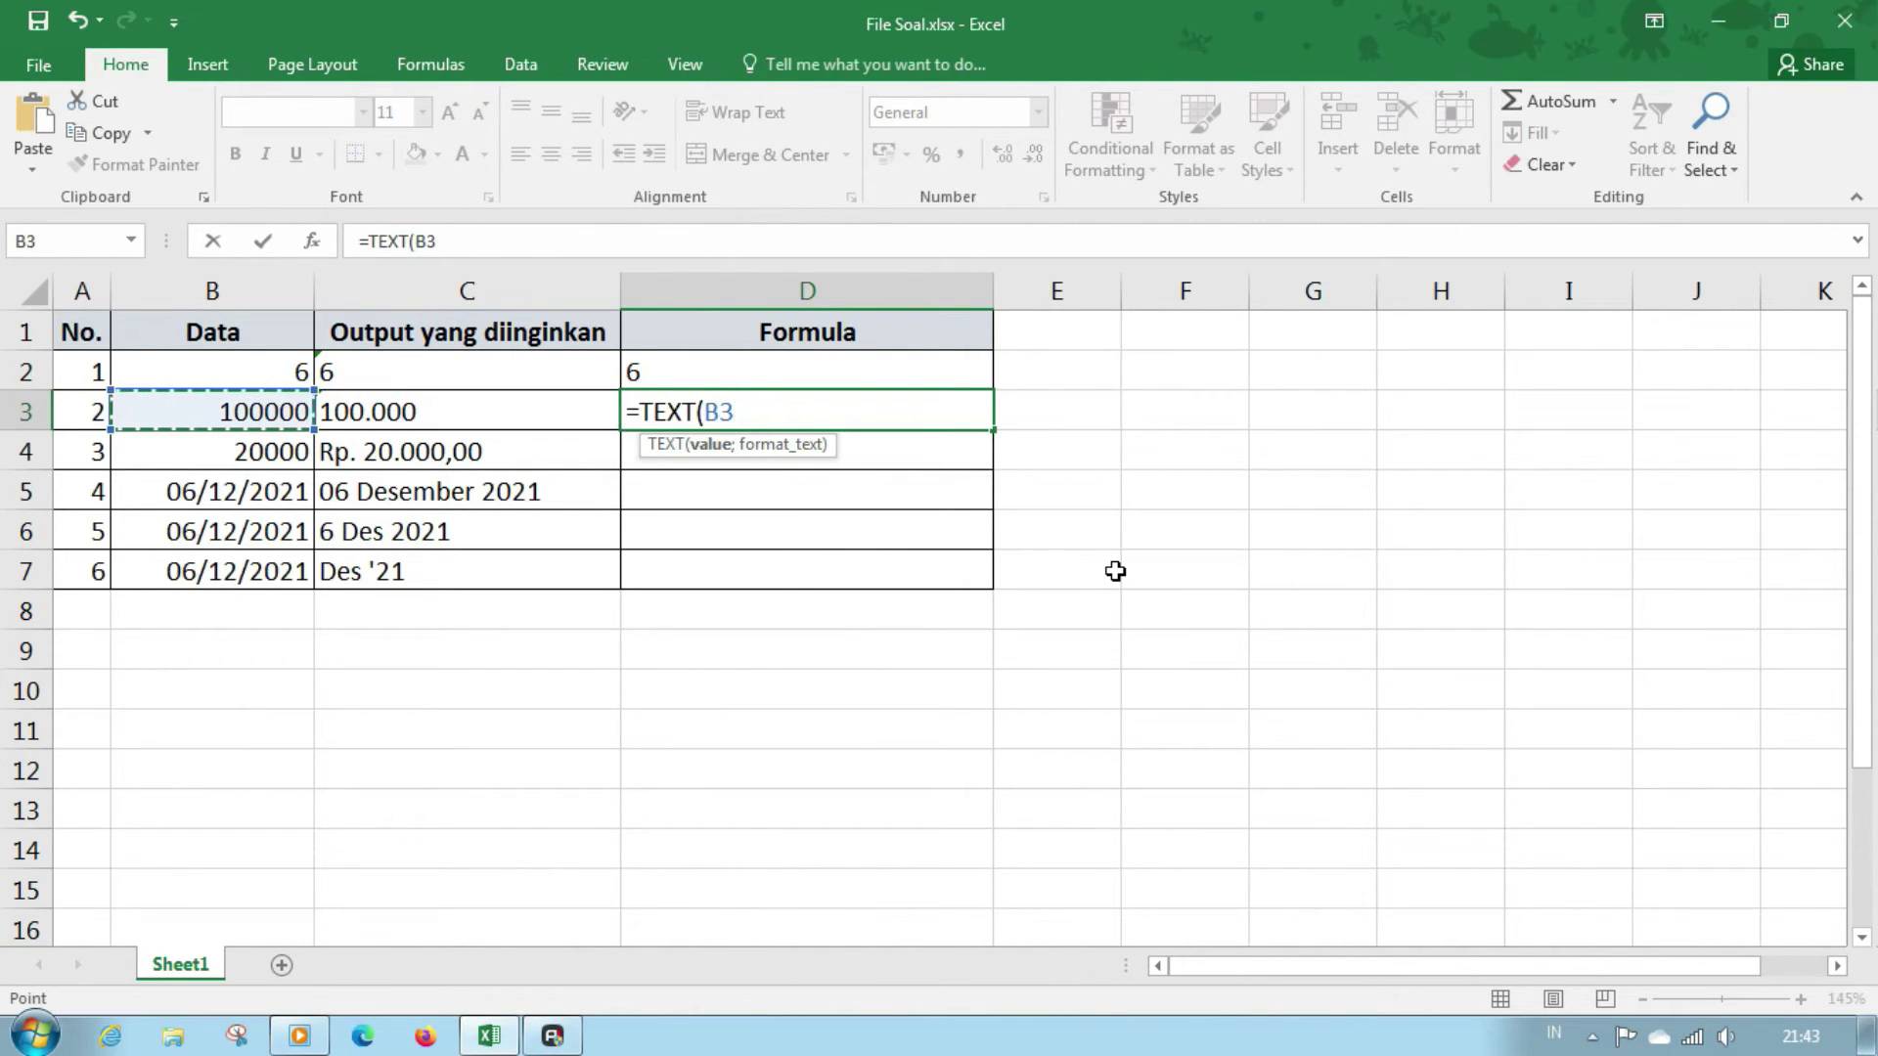
type(";\"0")
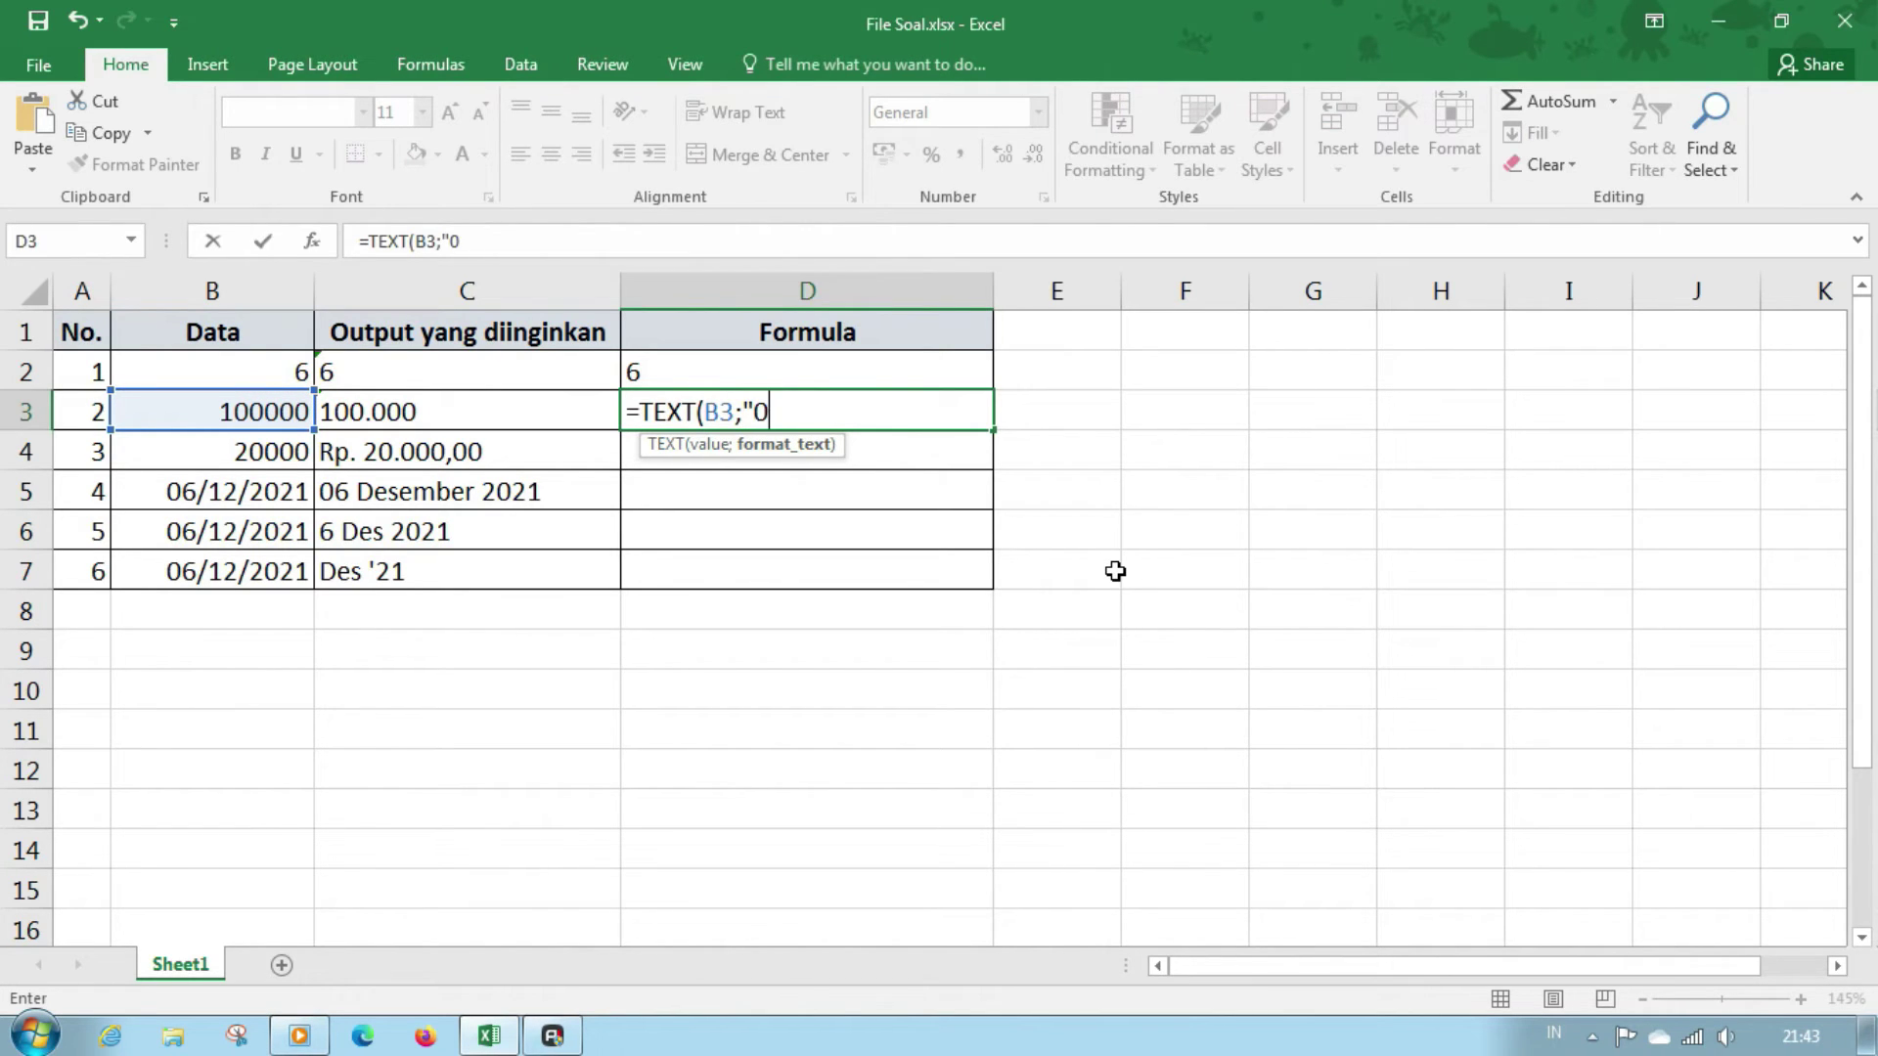
type(".000\")")
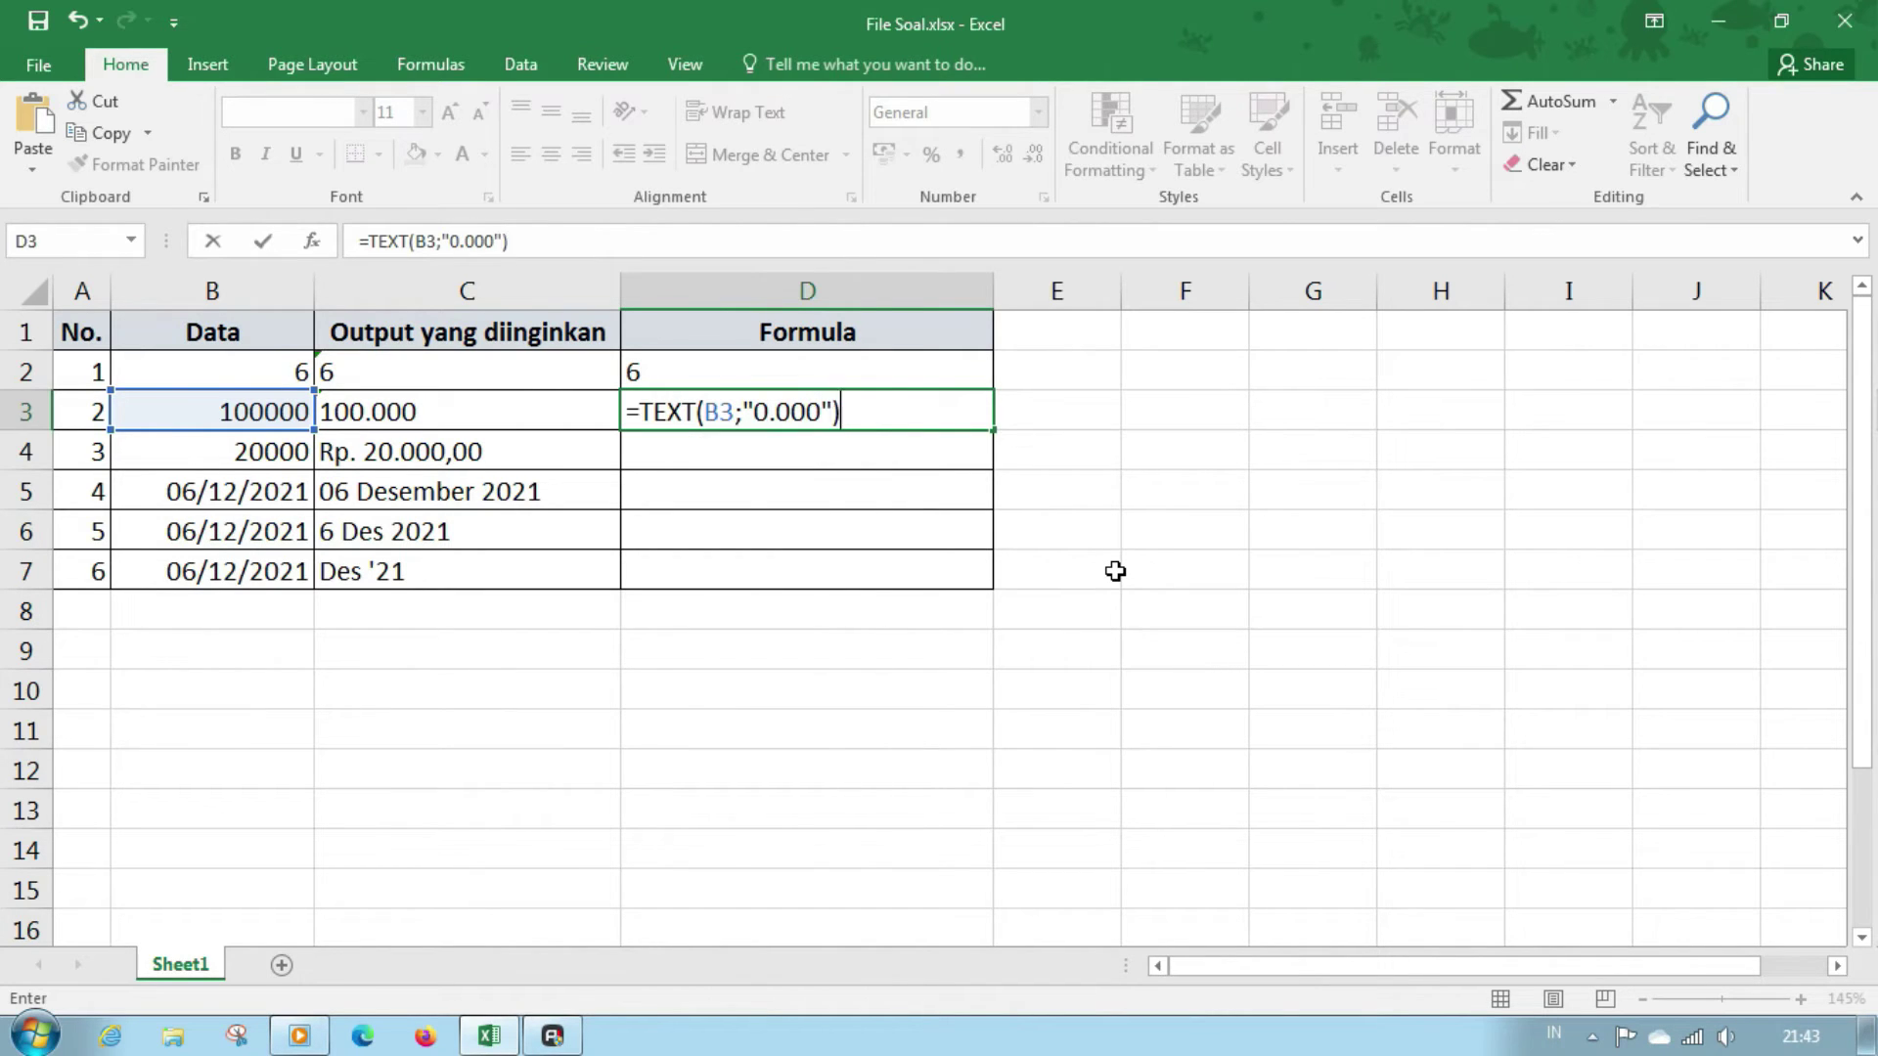
key("Return")
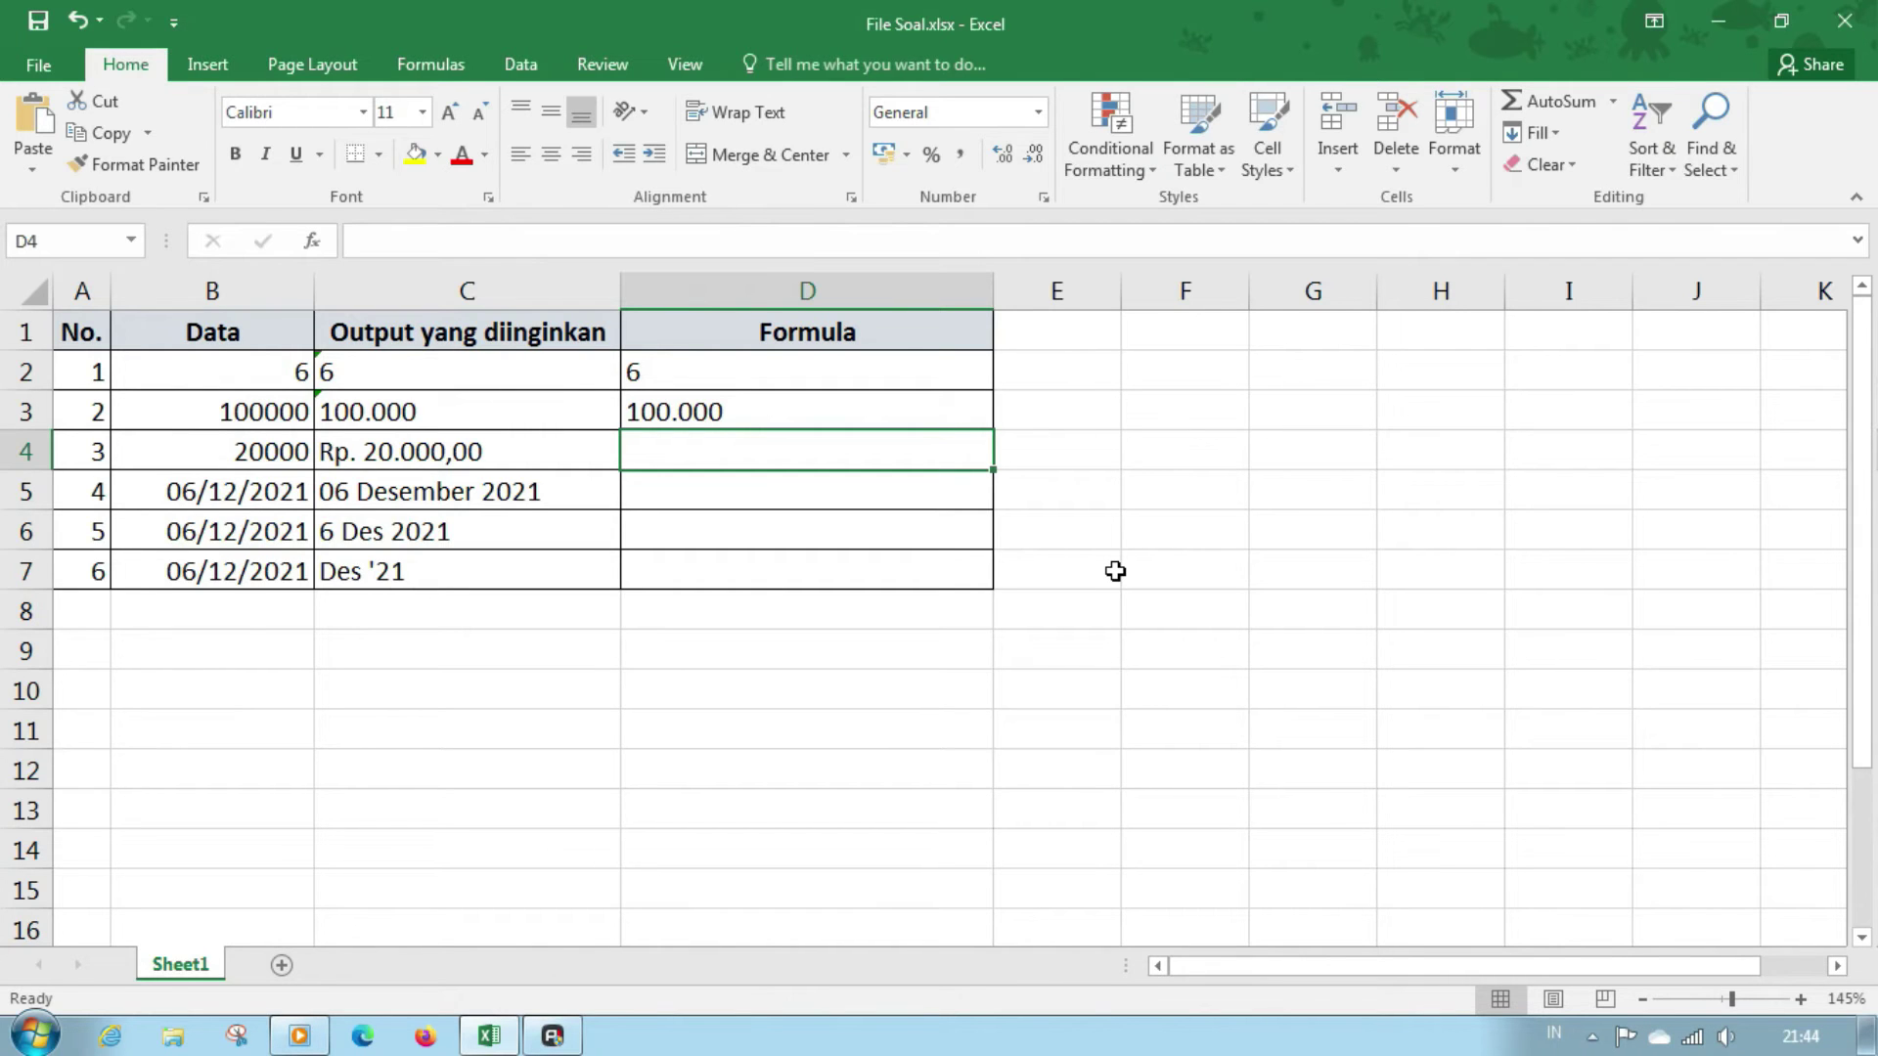
- Enter the formula ="Rp. "&TEXT(B4;"0.000,00") in D4 to produce rupiah text with two decimals
type("=")
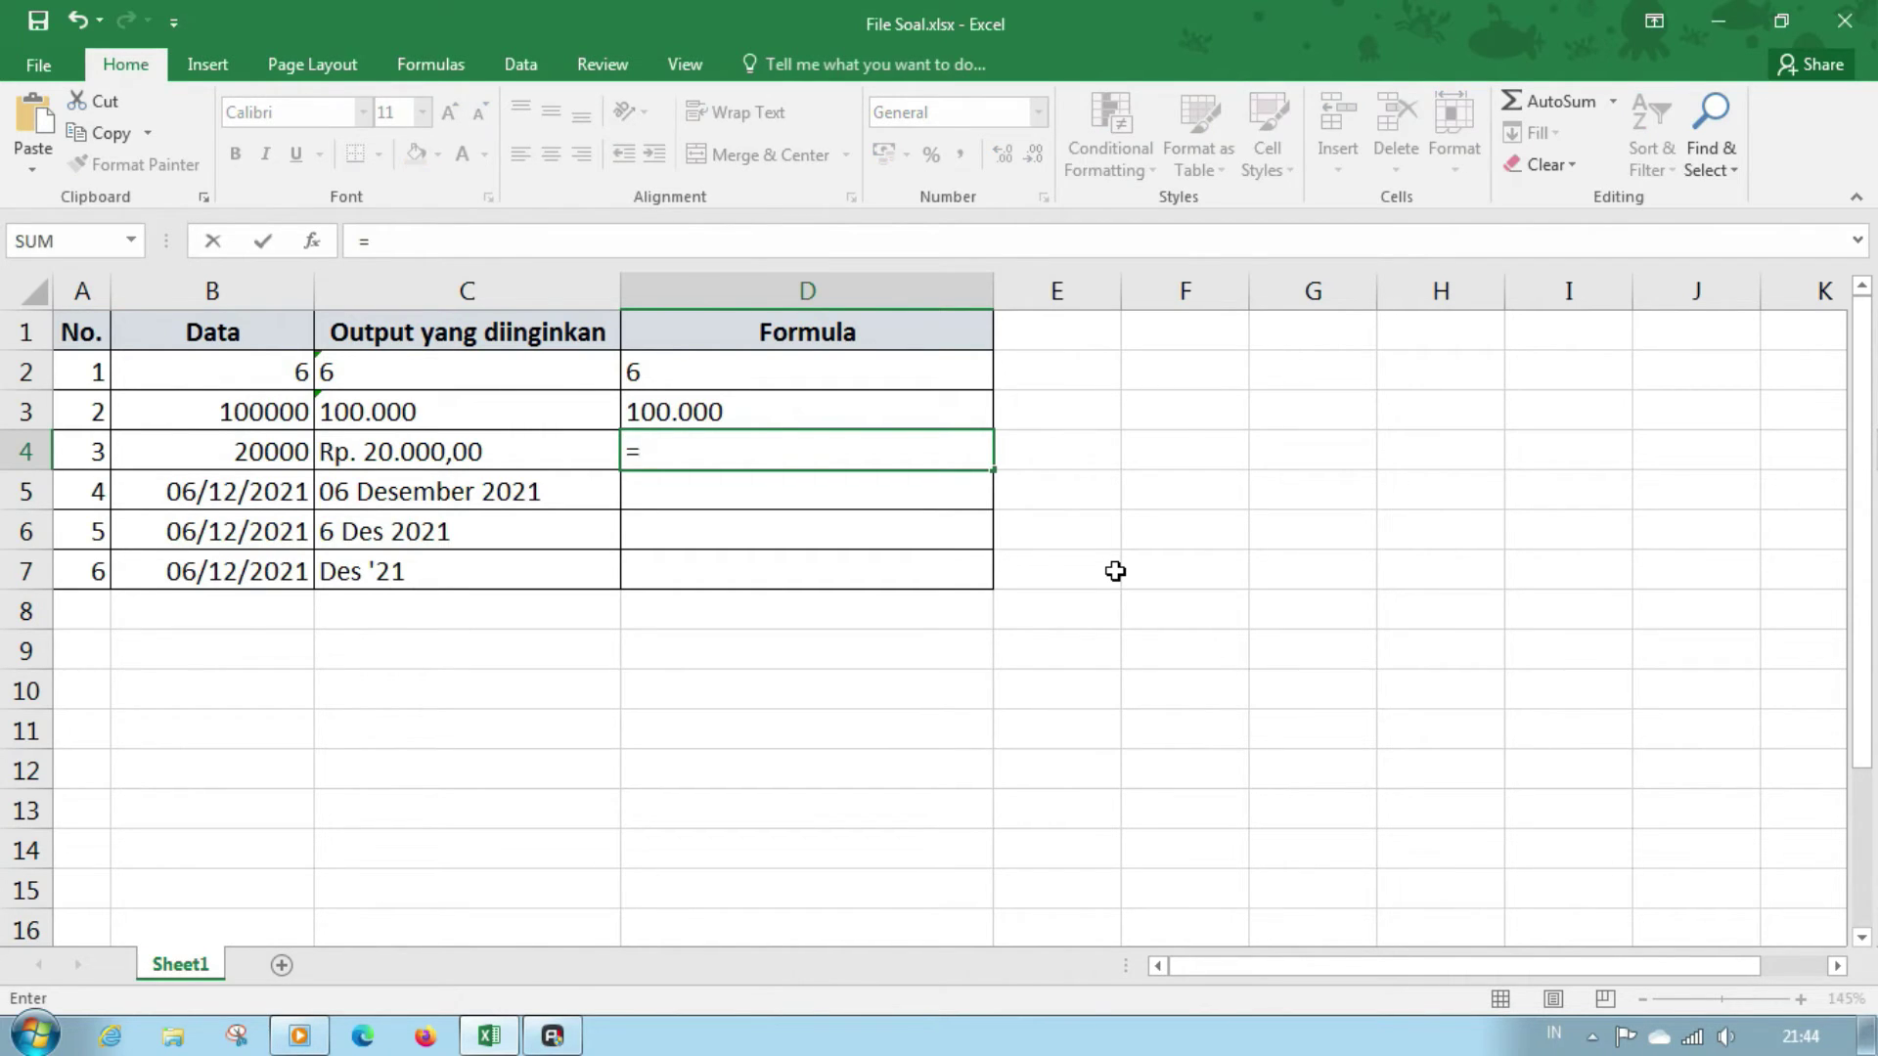
type("\"Rp. \"&")
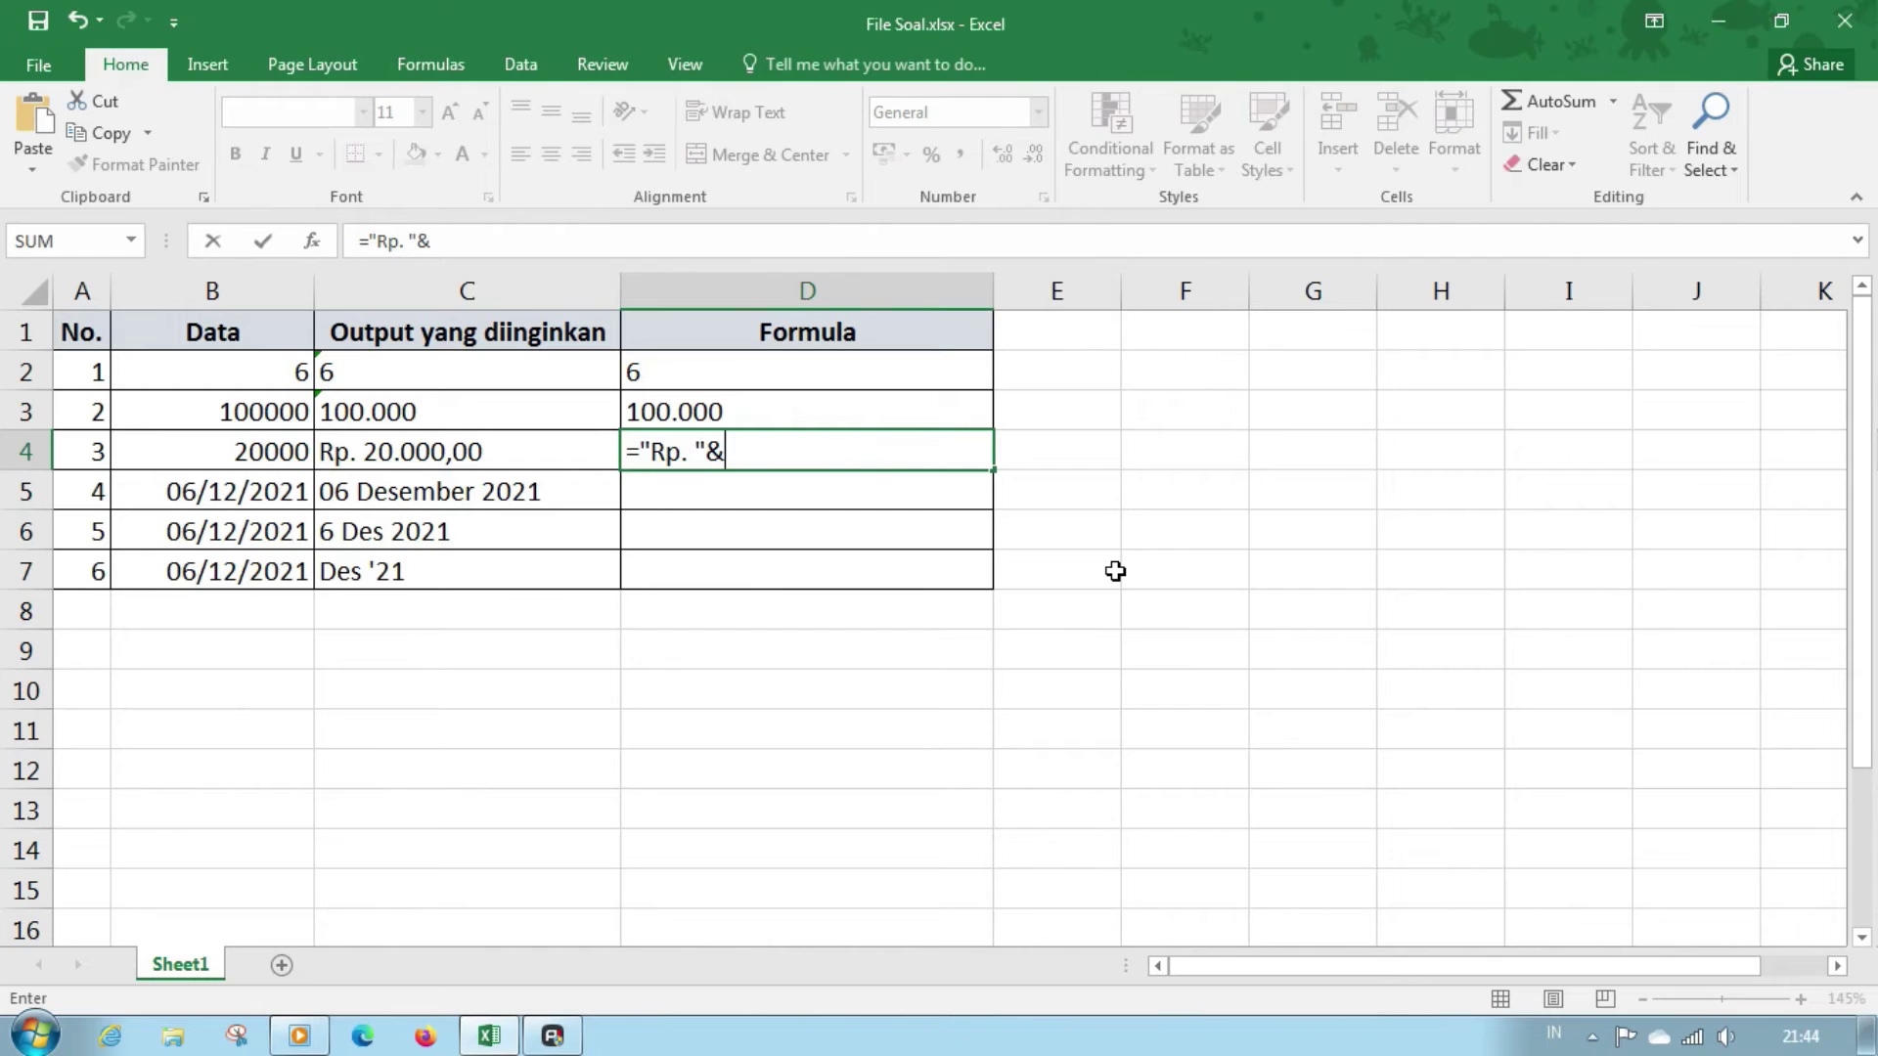
type("te")
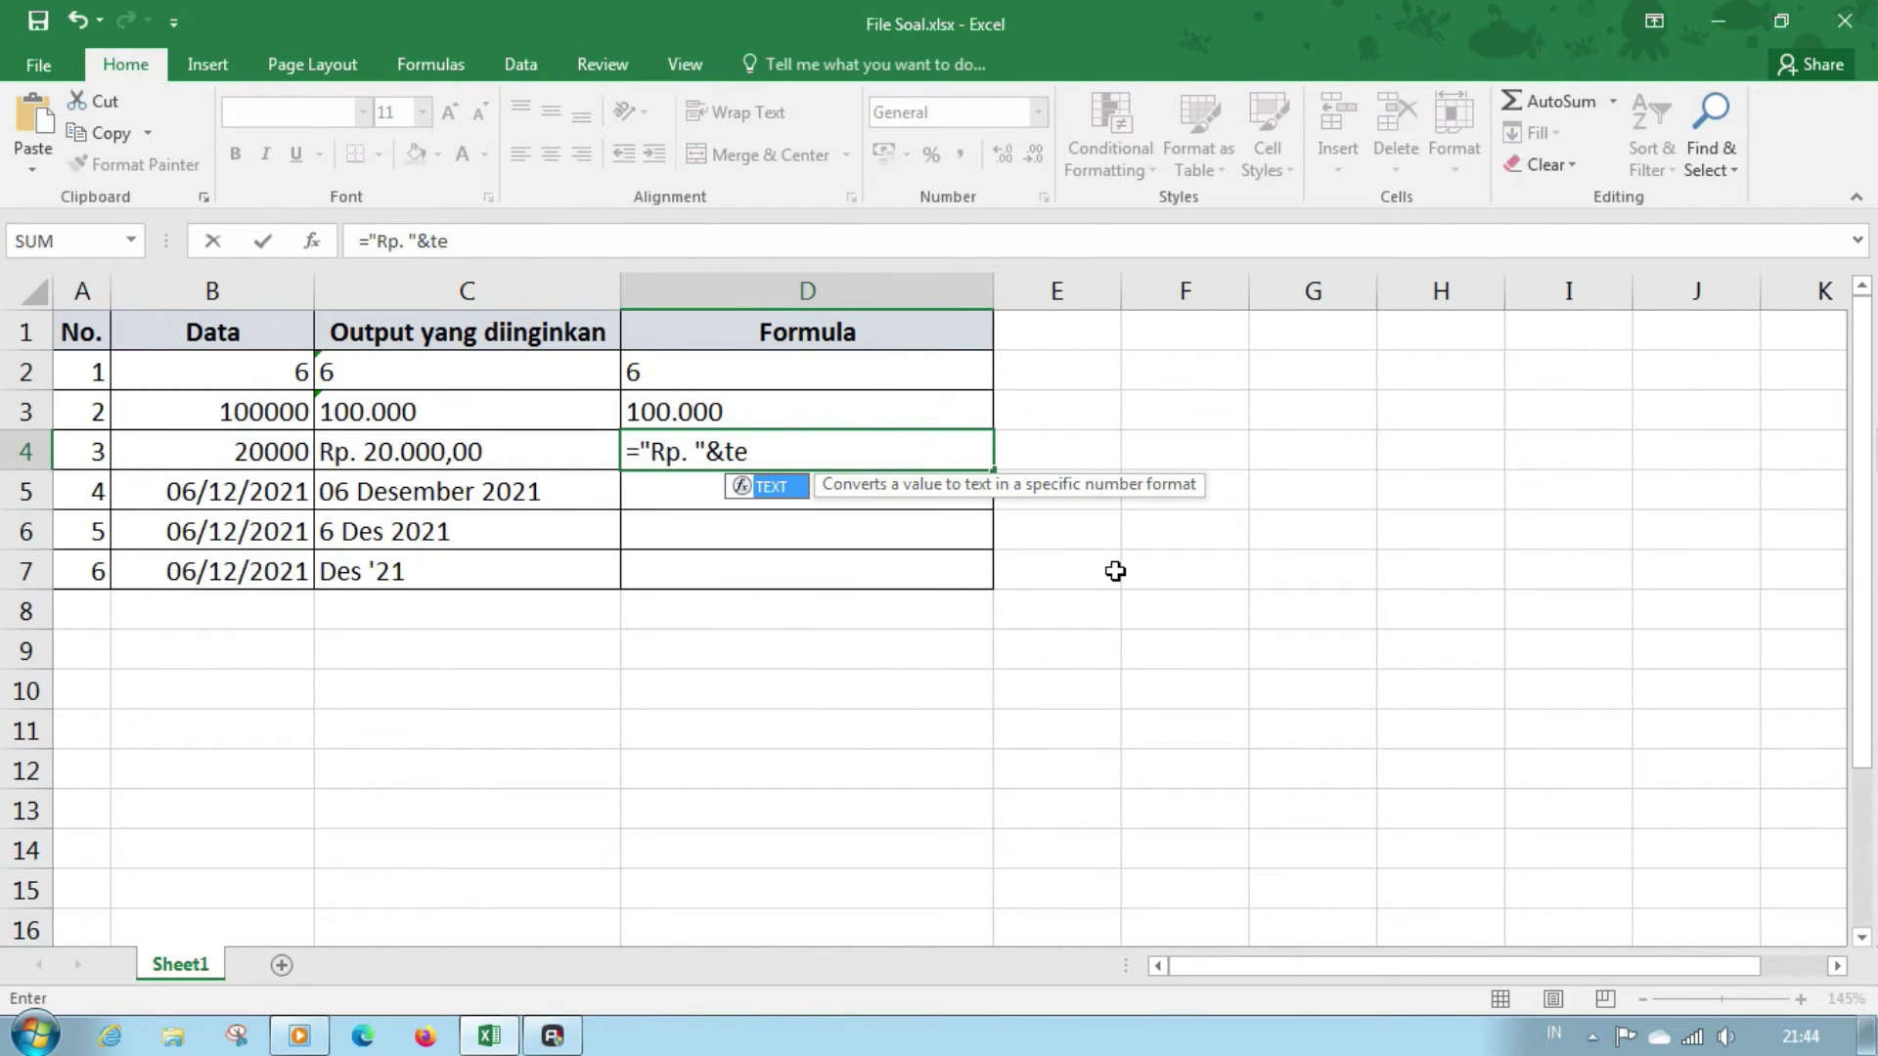
key("Tab")
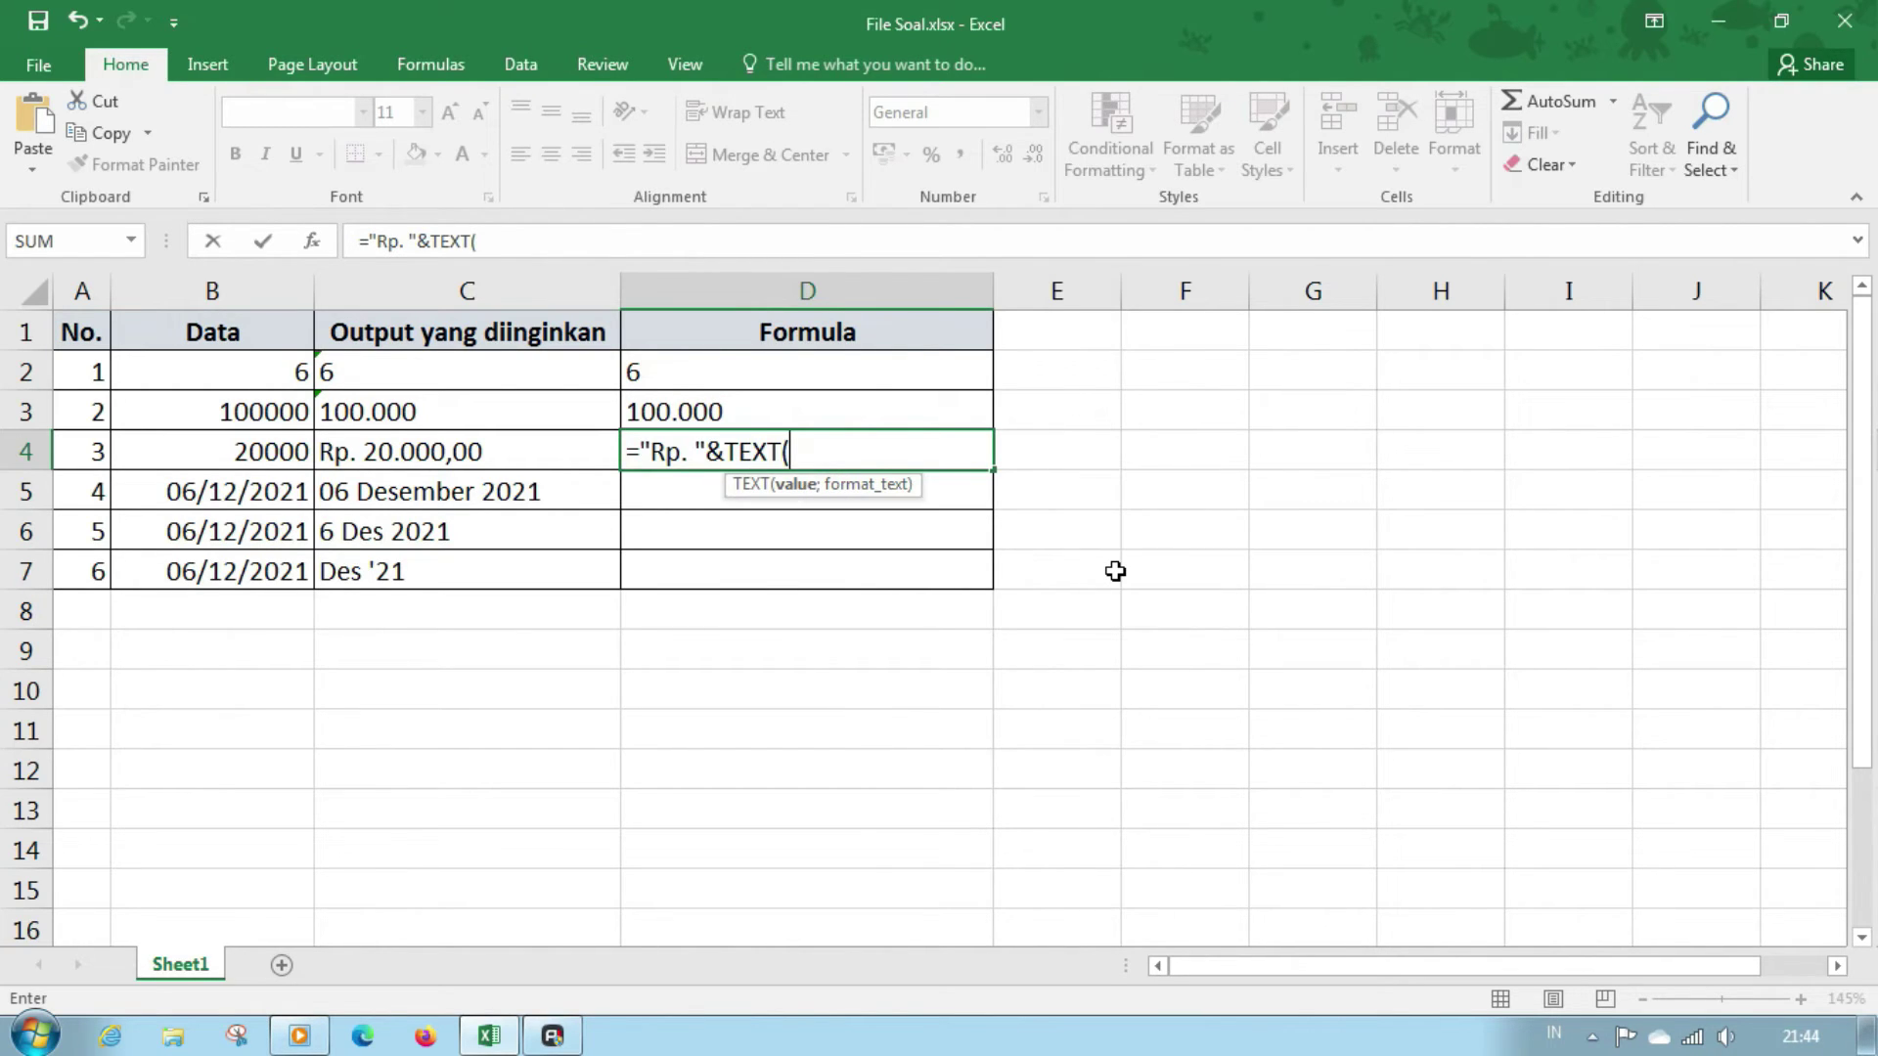
key("Left")
key("Left")
type(";")
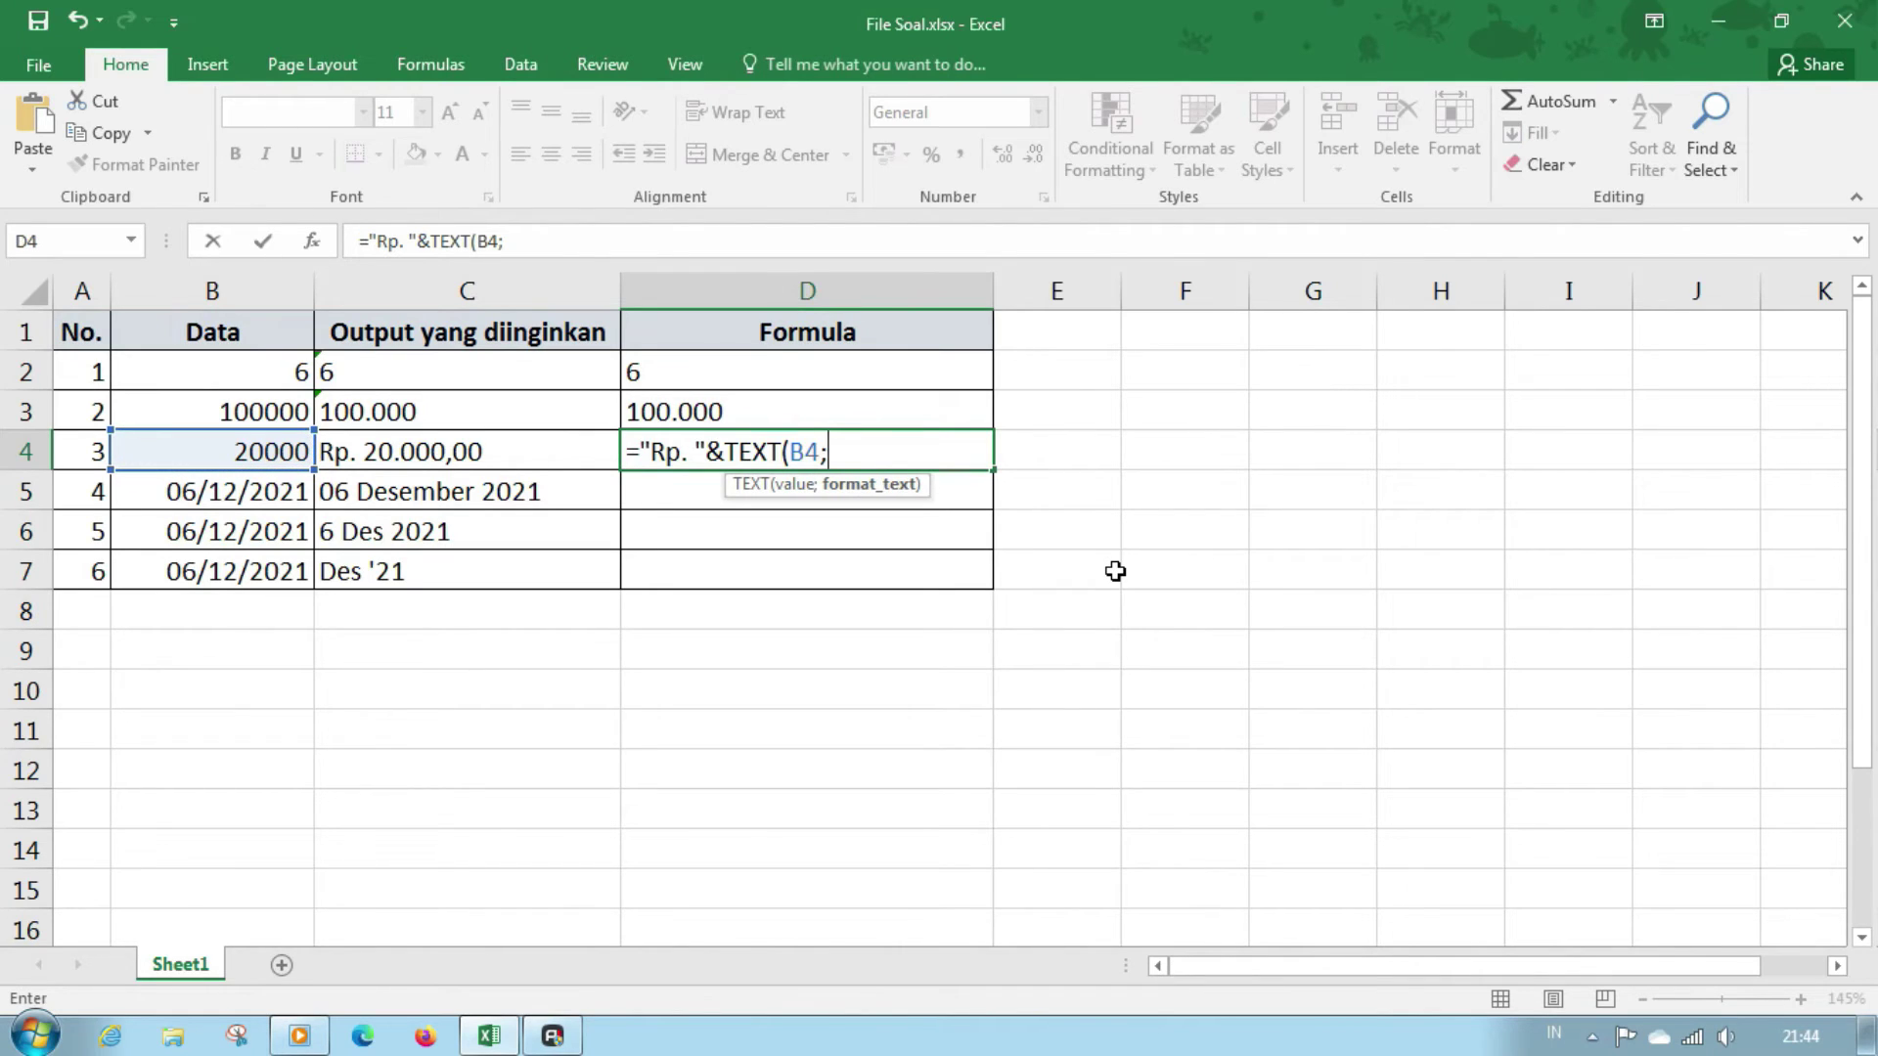
type("\"0.000,")
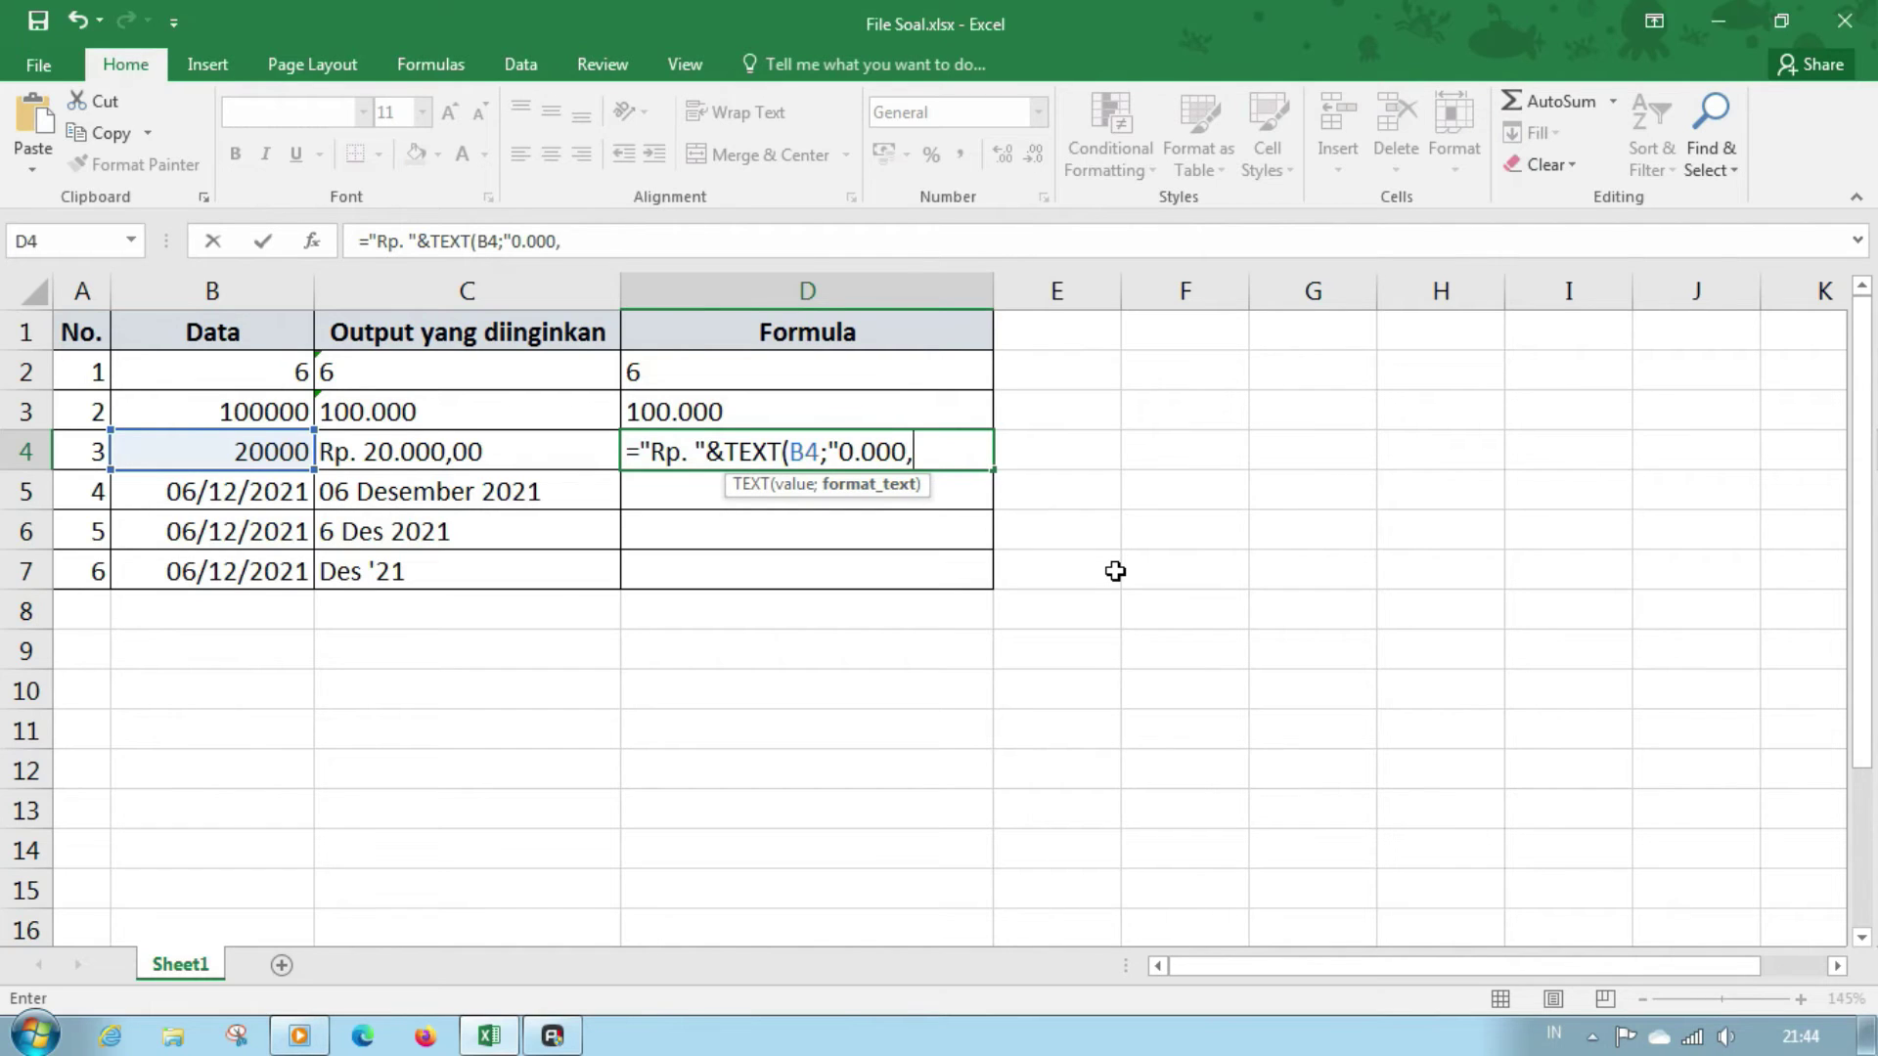
type("00\"")
key("Return")
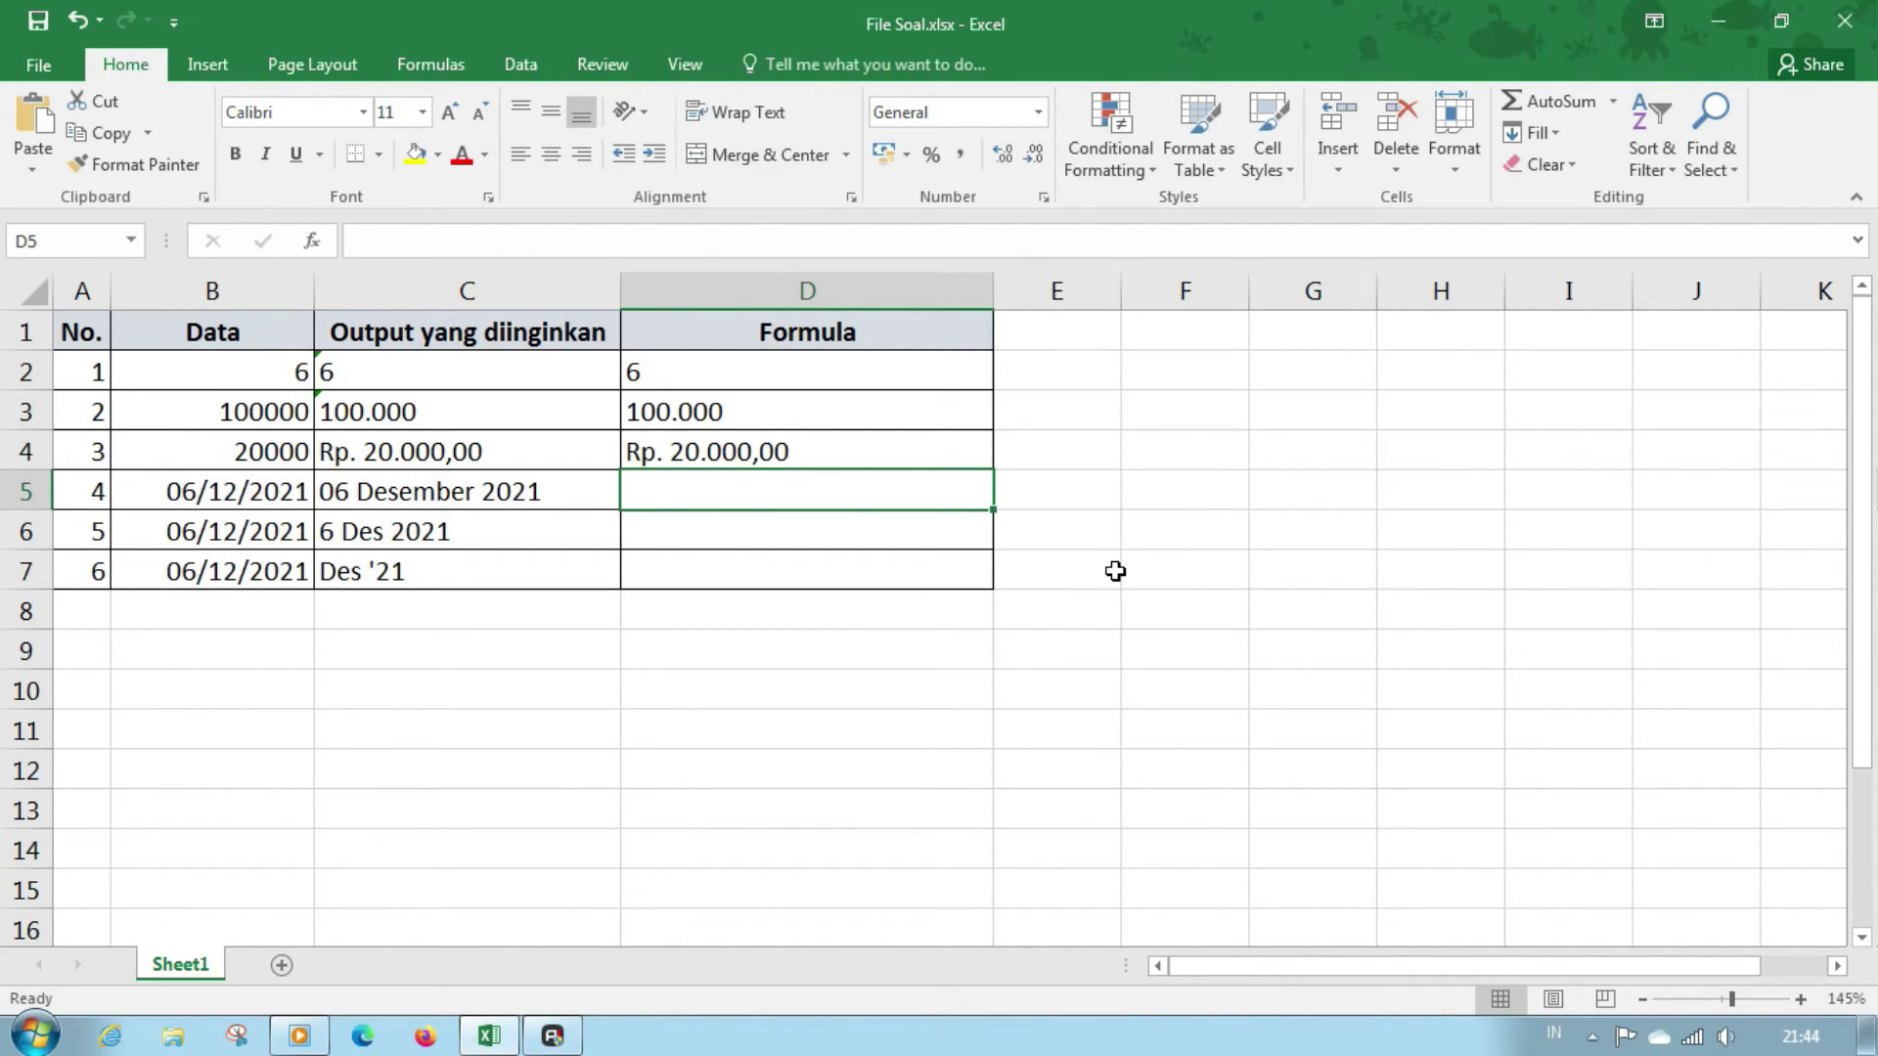
- Enter the formula =TEXT(B5;"DD Mmmm YYYY") in D5 to convert the date to text with a two-digit day and full month name
type("=tex")
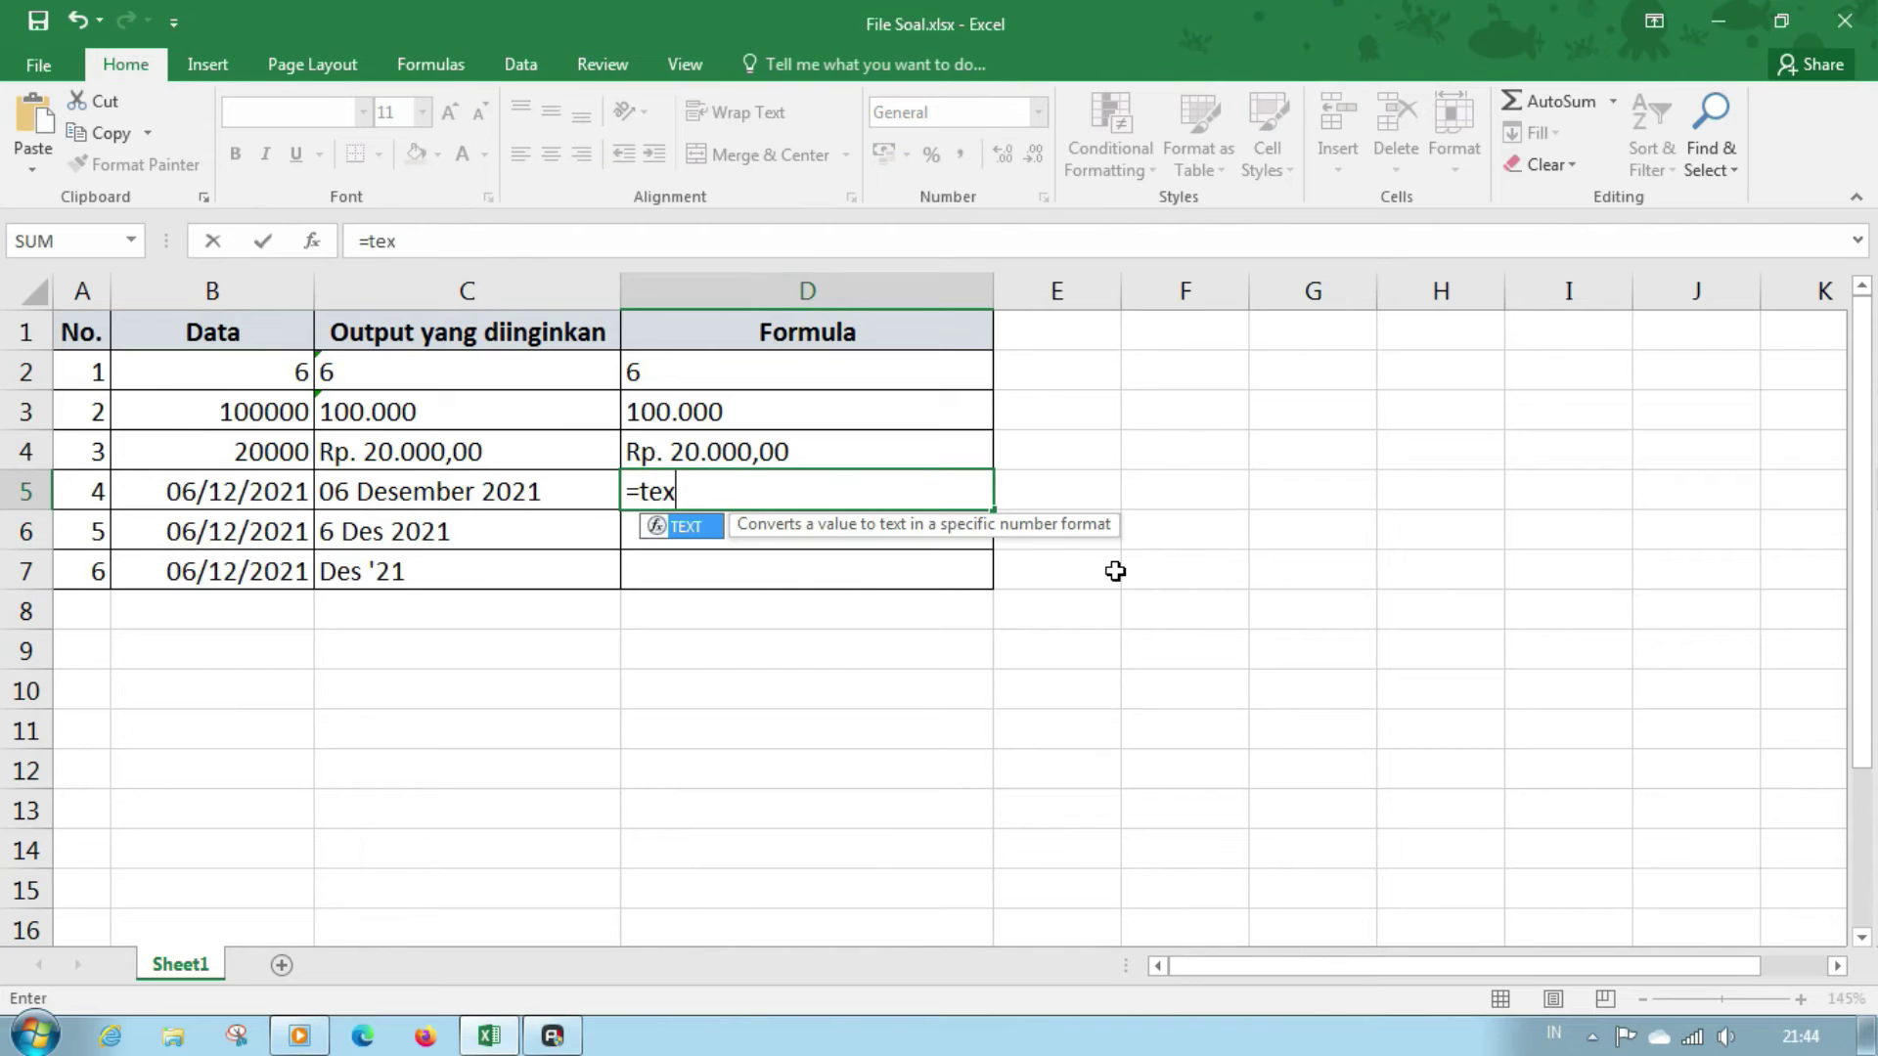
key("Tab")
key("Left")
key("Left")
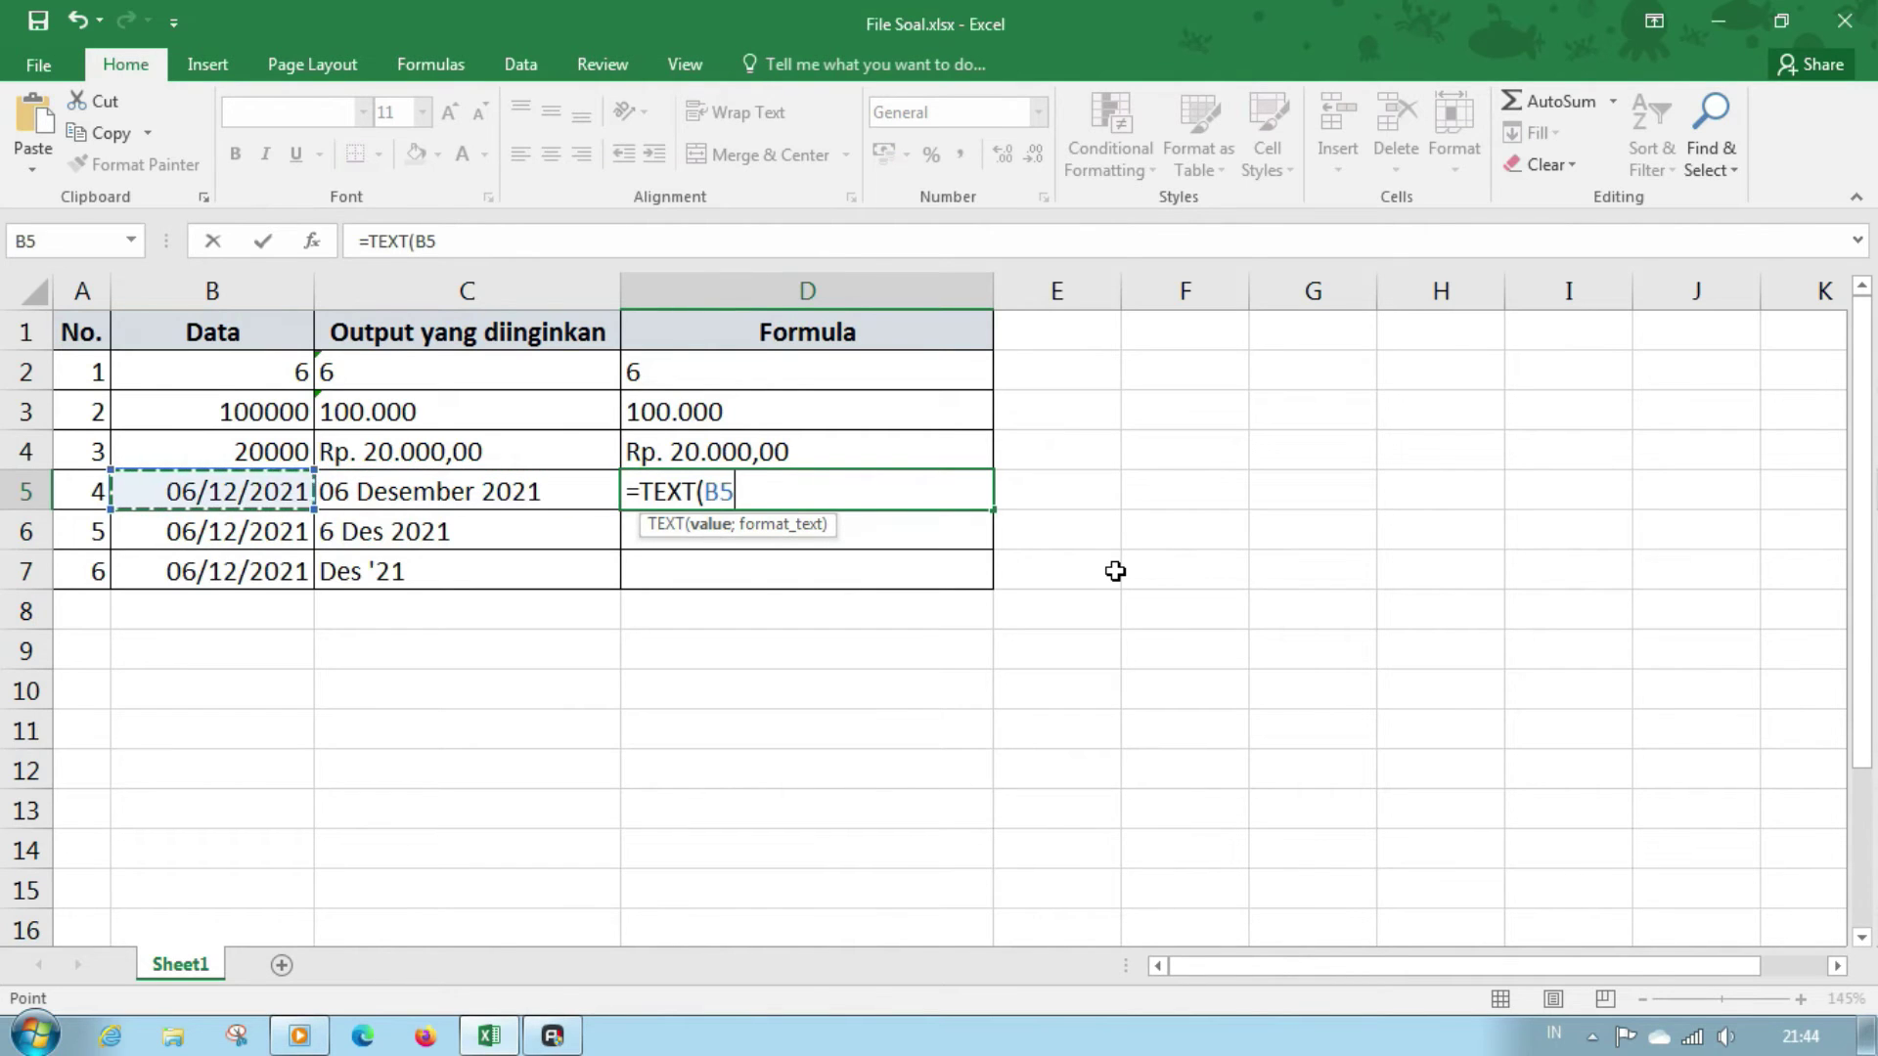
type(";")
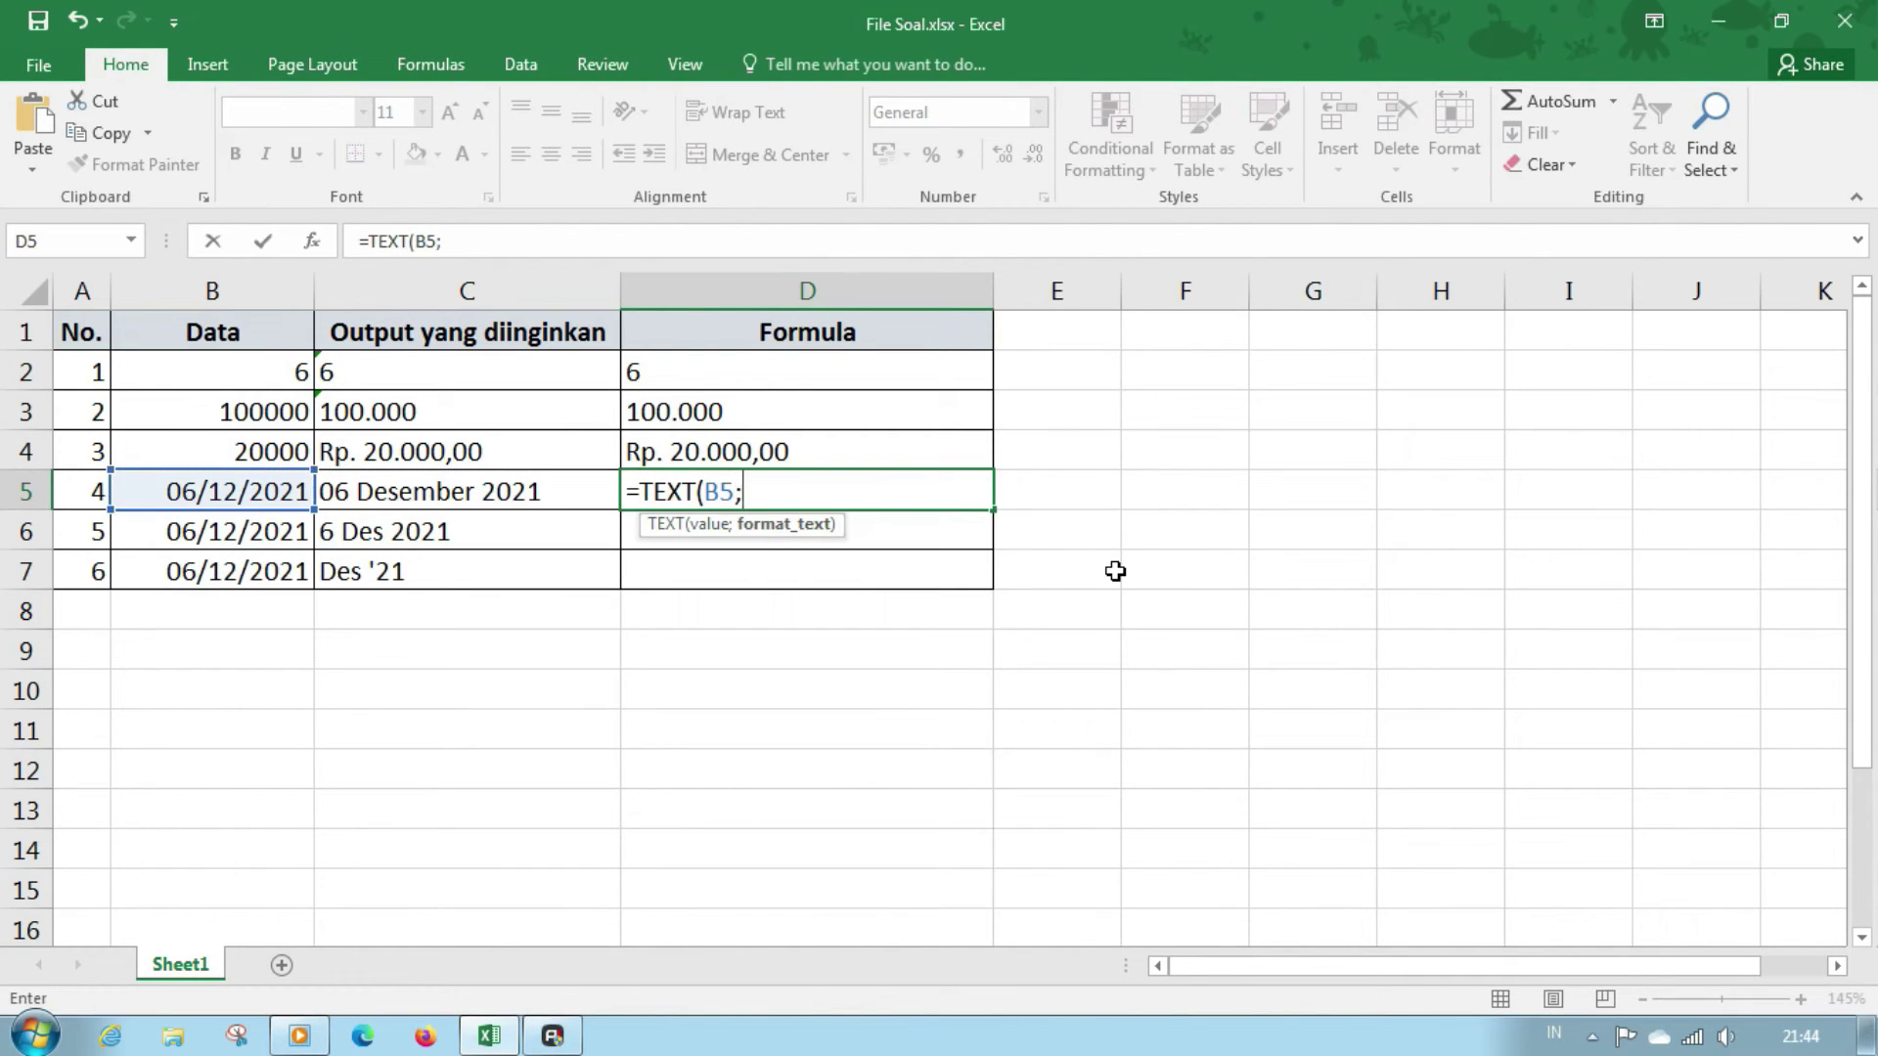
type("\"DD Mmmm")
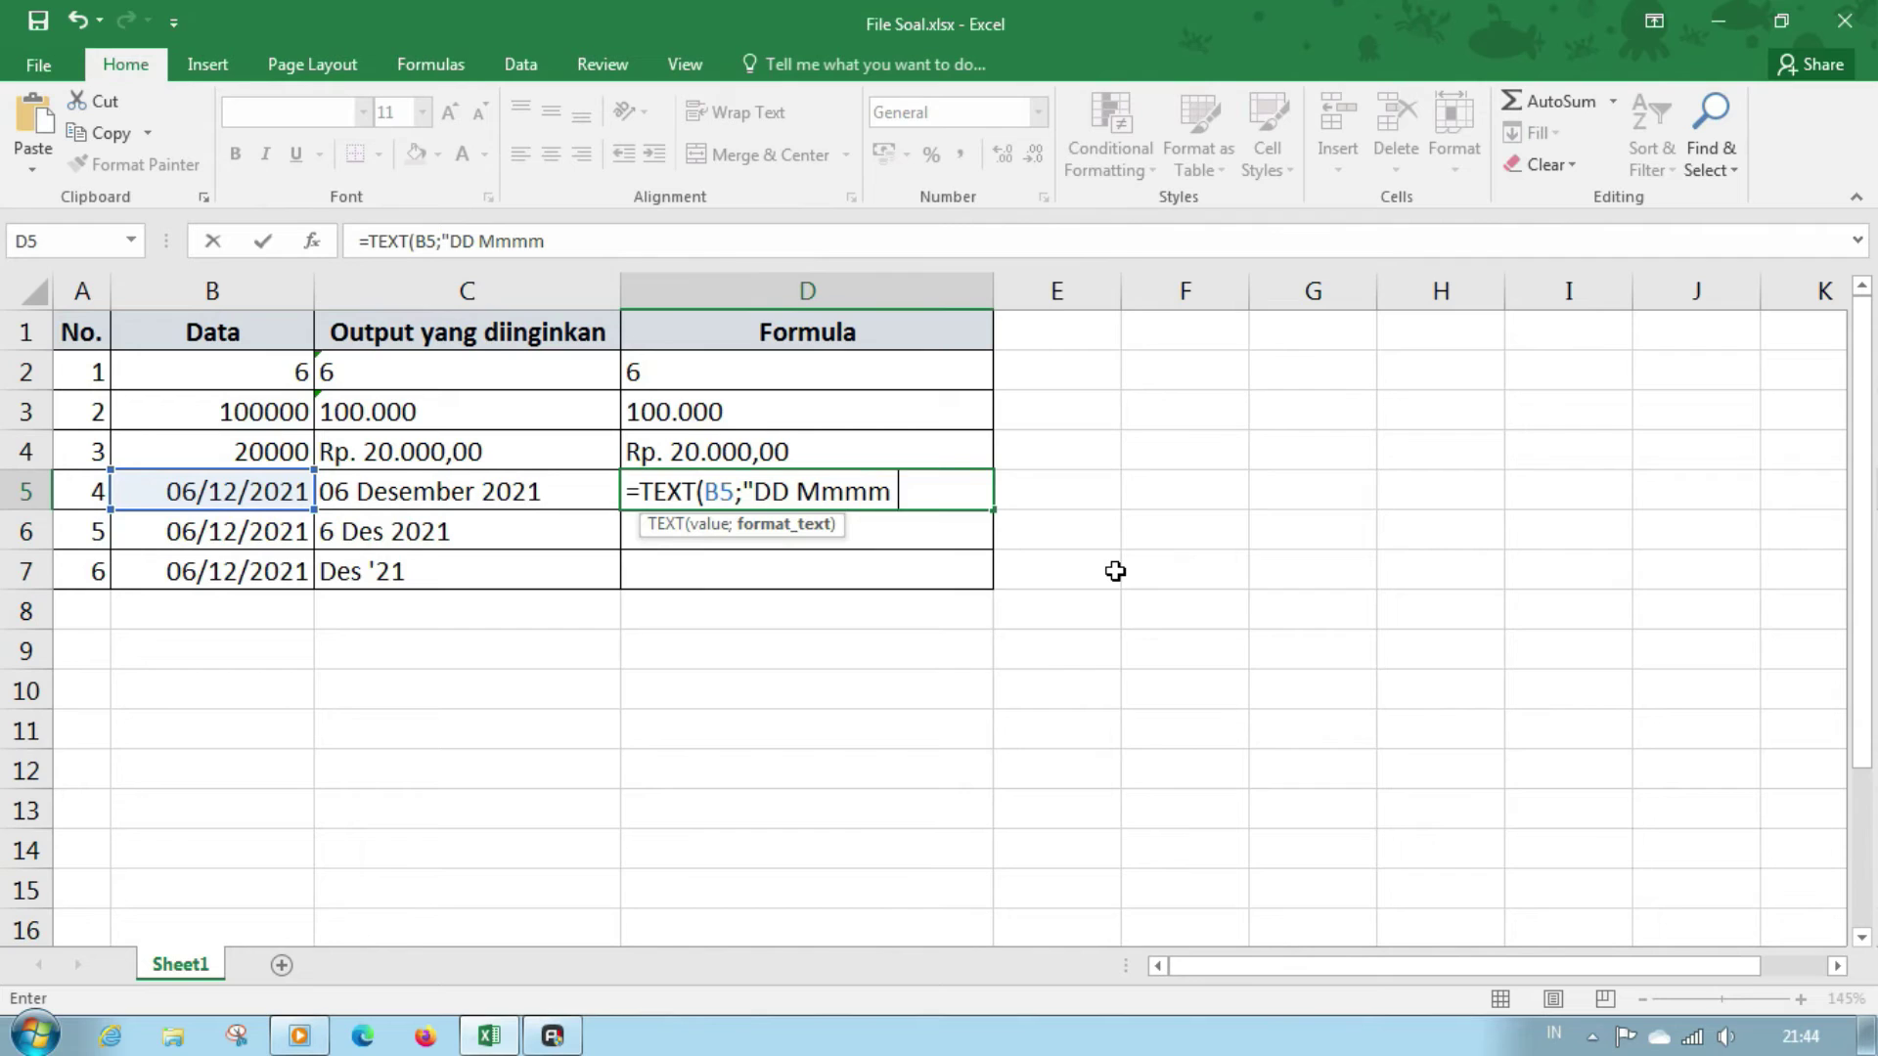
type(" YYYY\"")
key("Return")
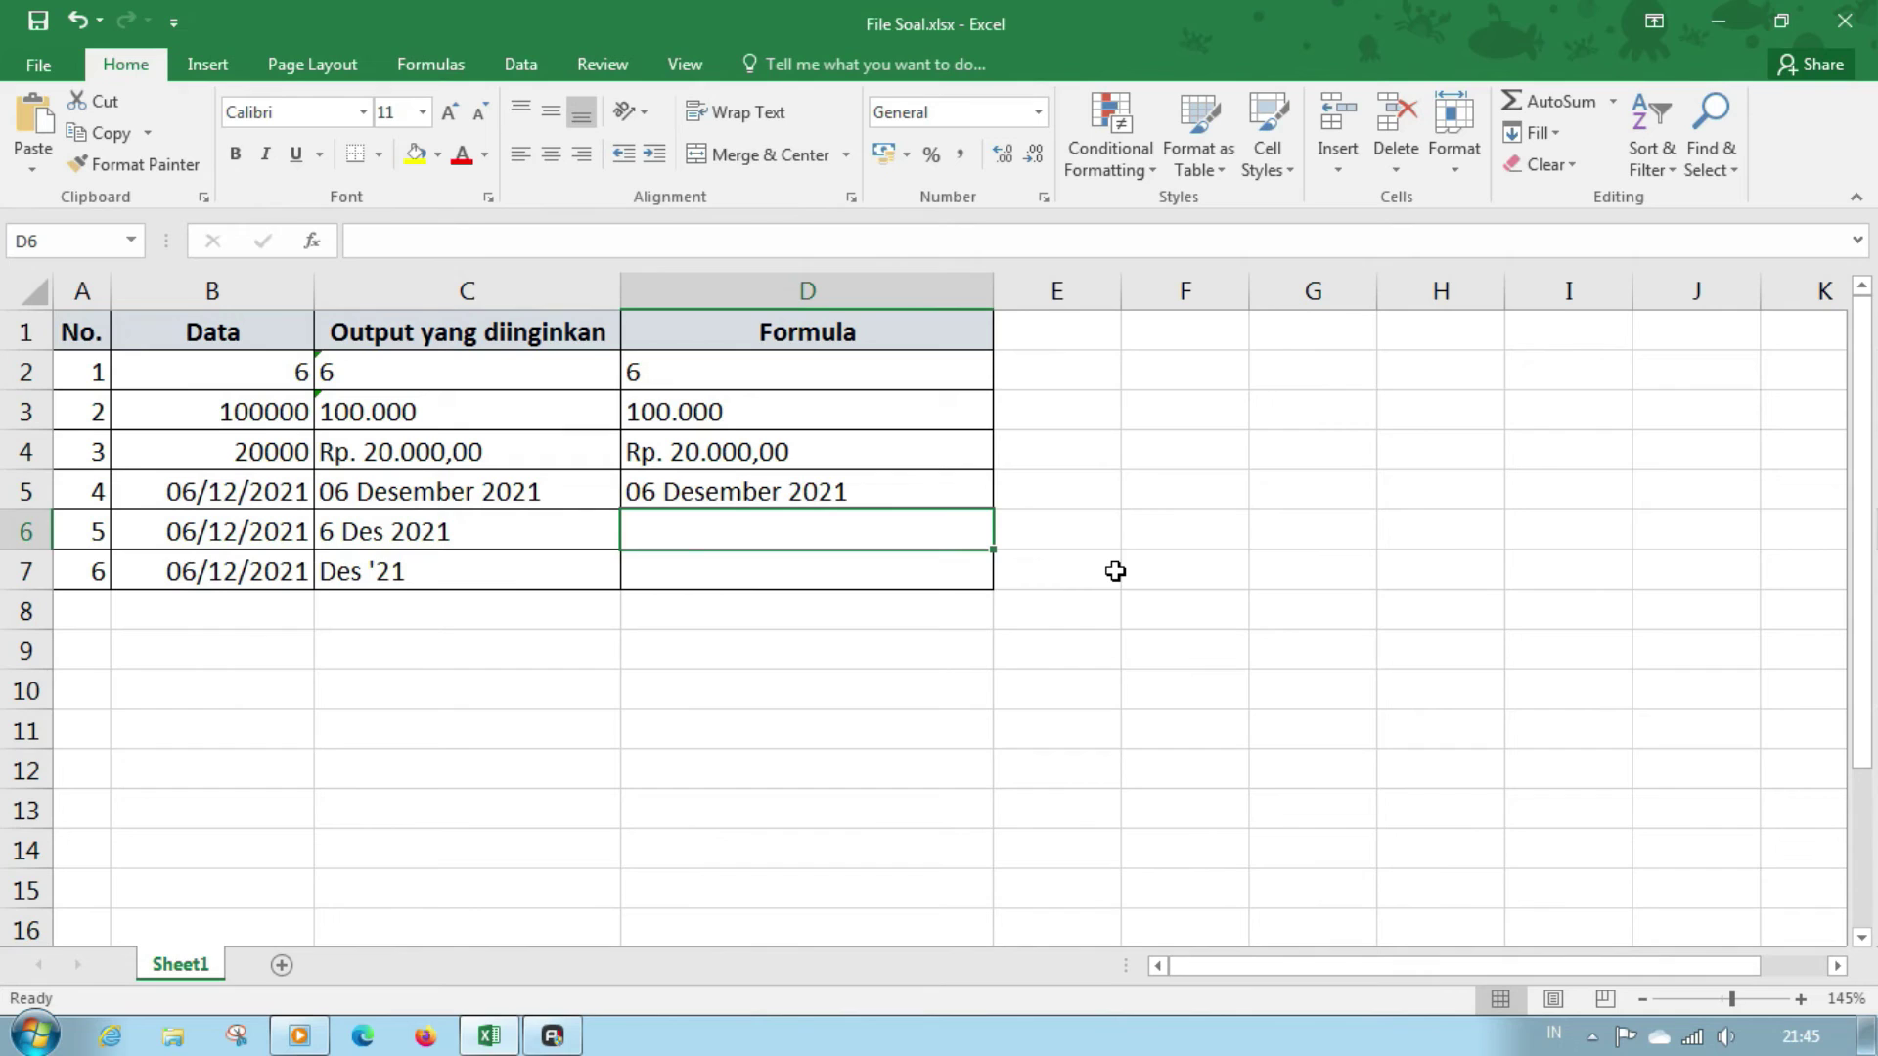
- Examine the day, month and year codes of the format text in D5's formula, leaving the formula as it is
key("Up")
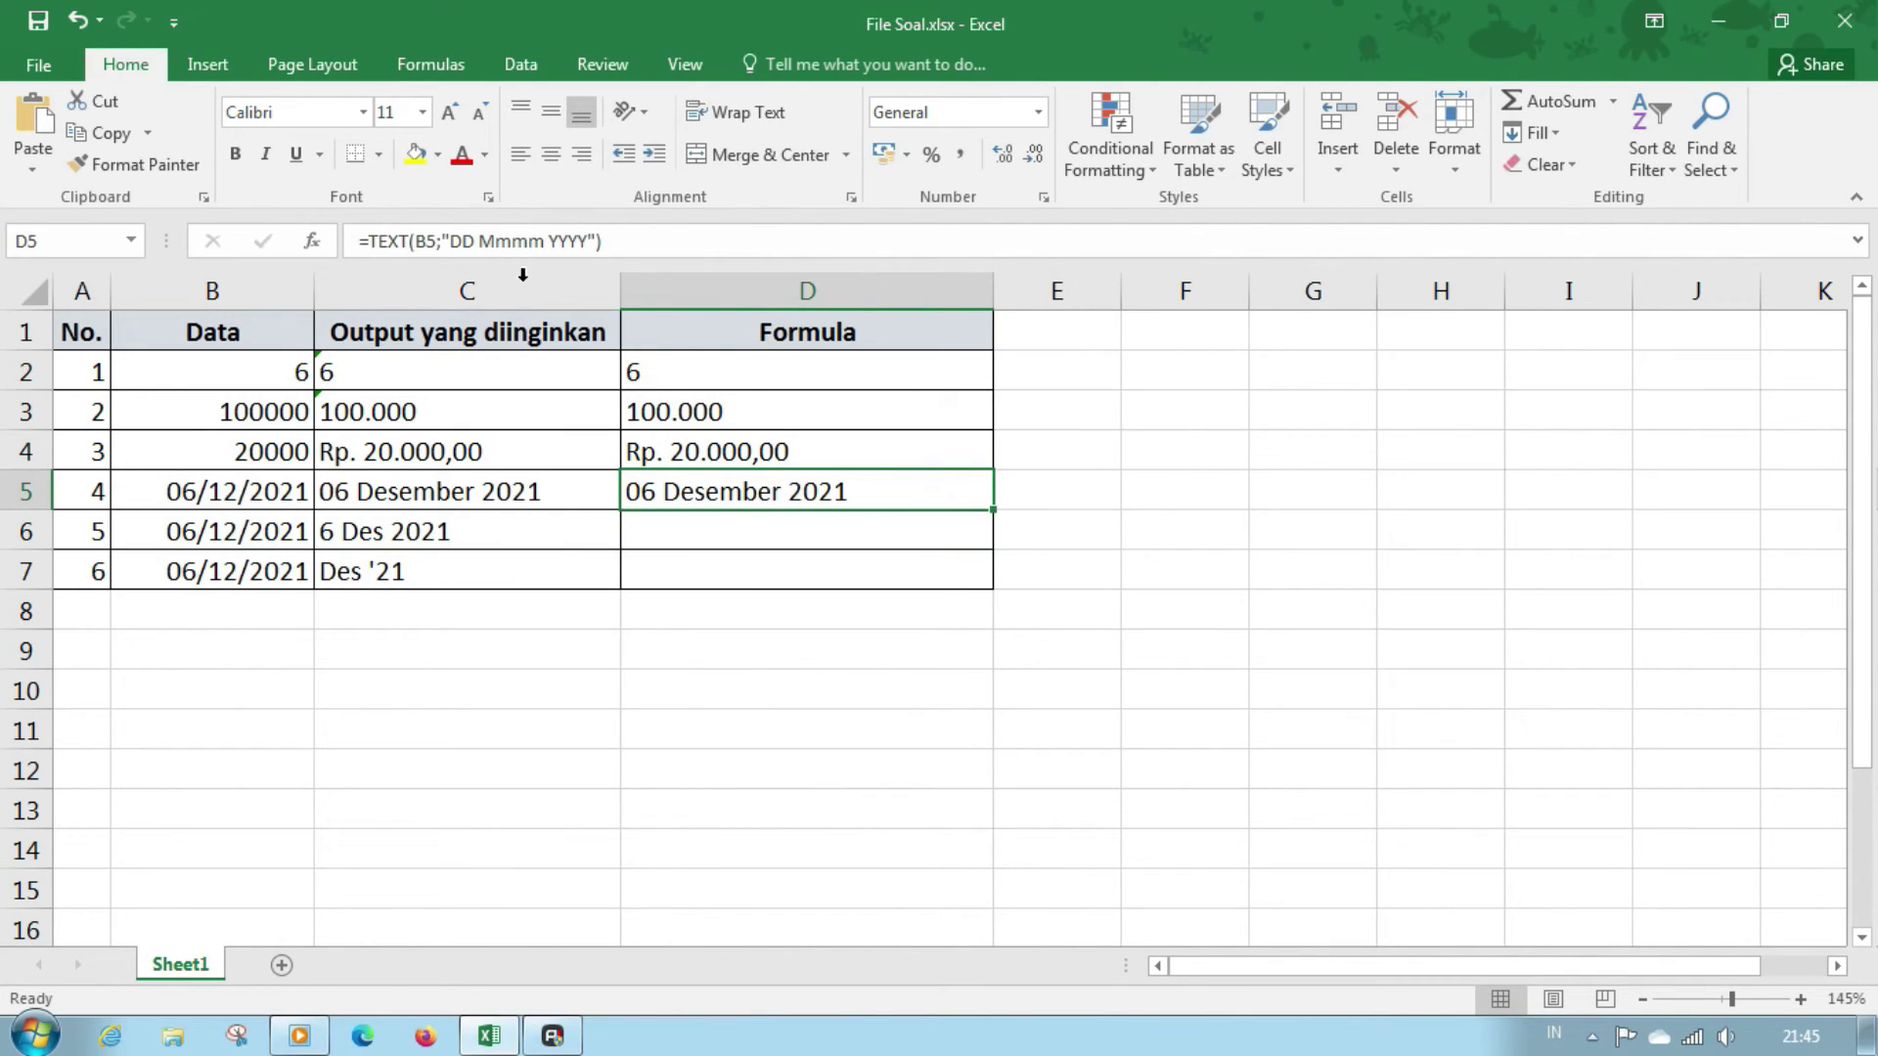
double_click(822, 494)
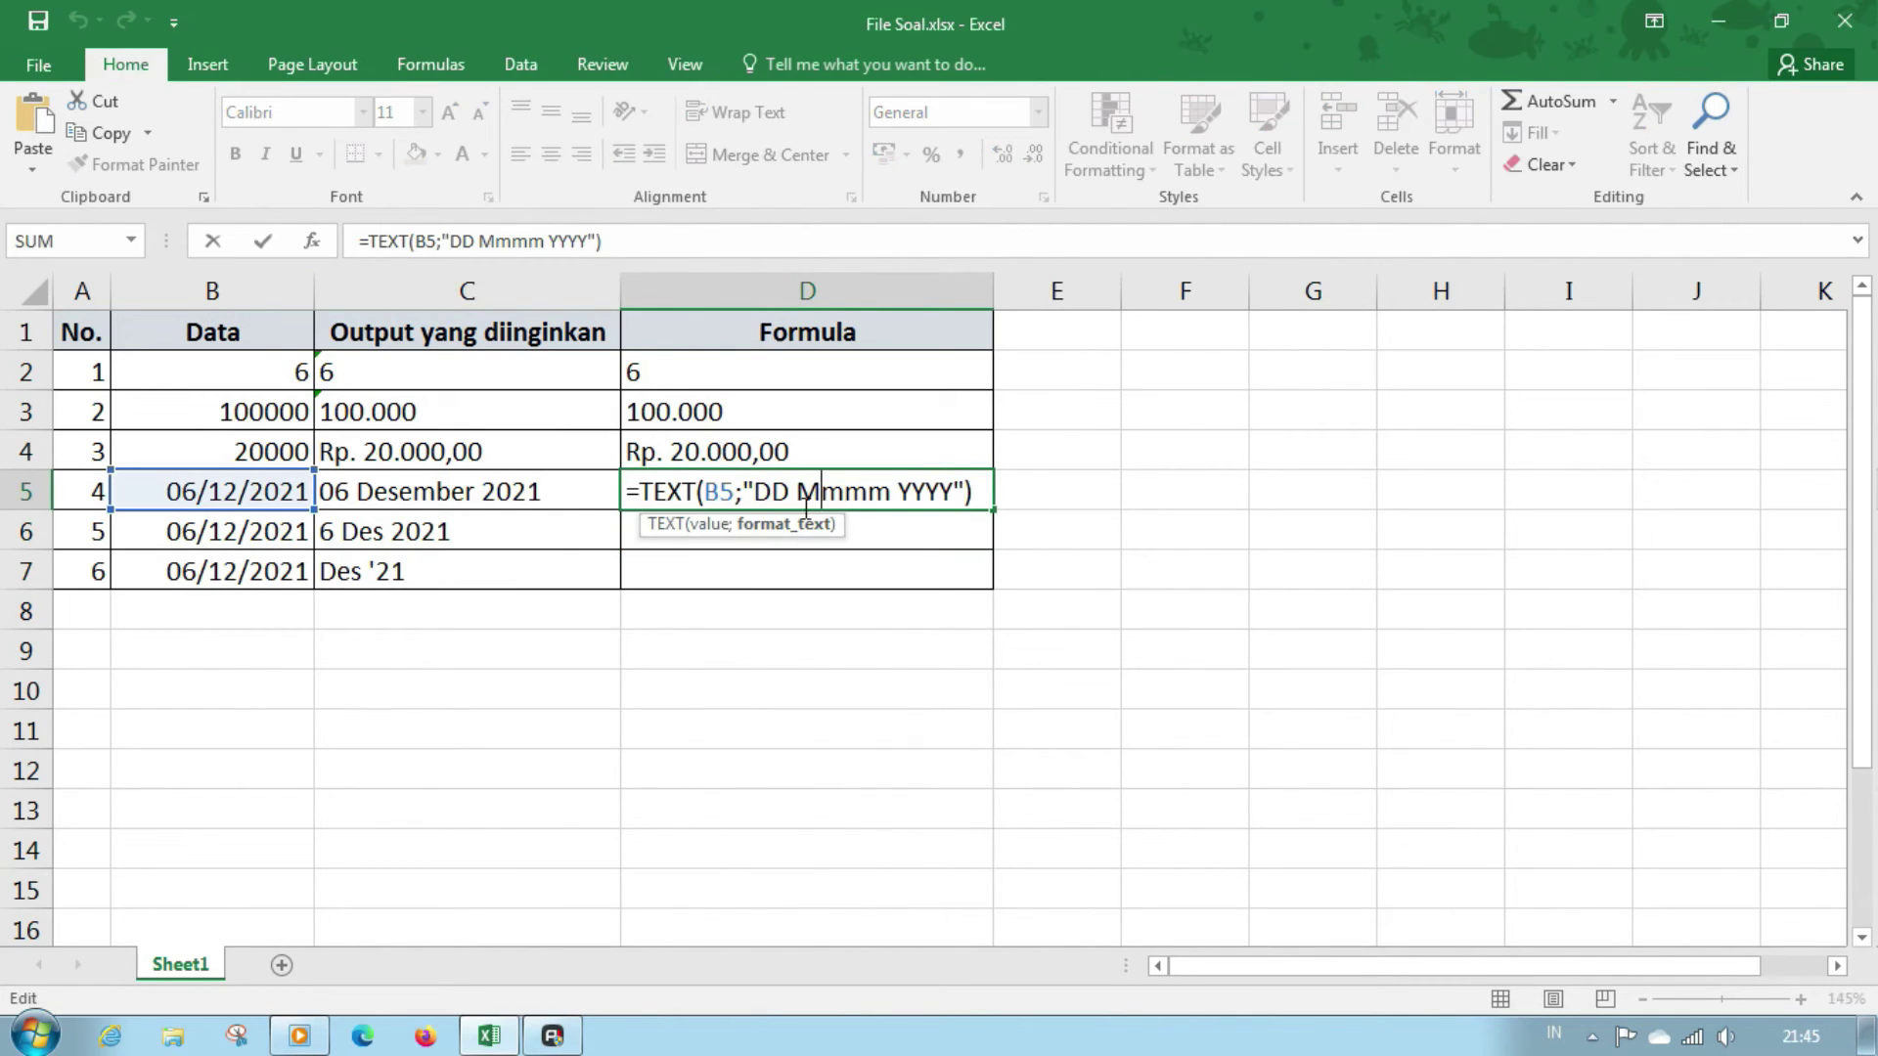
double_click(785, 490)
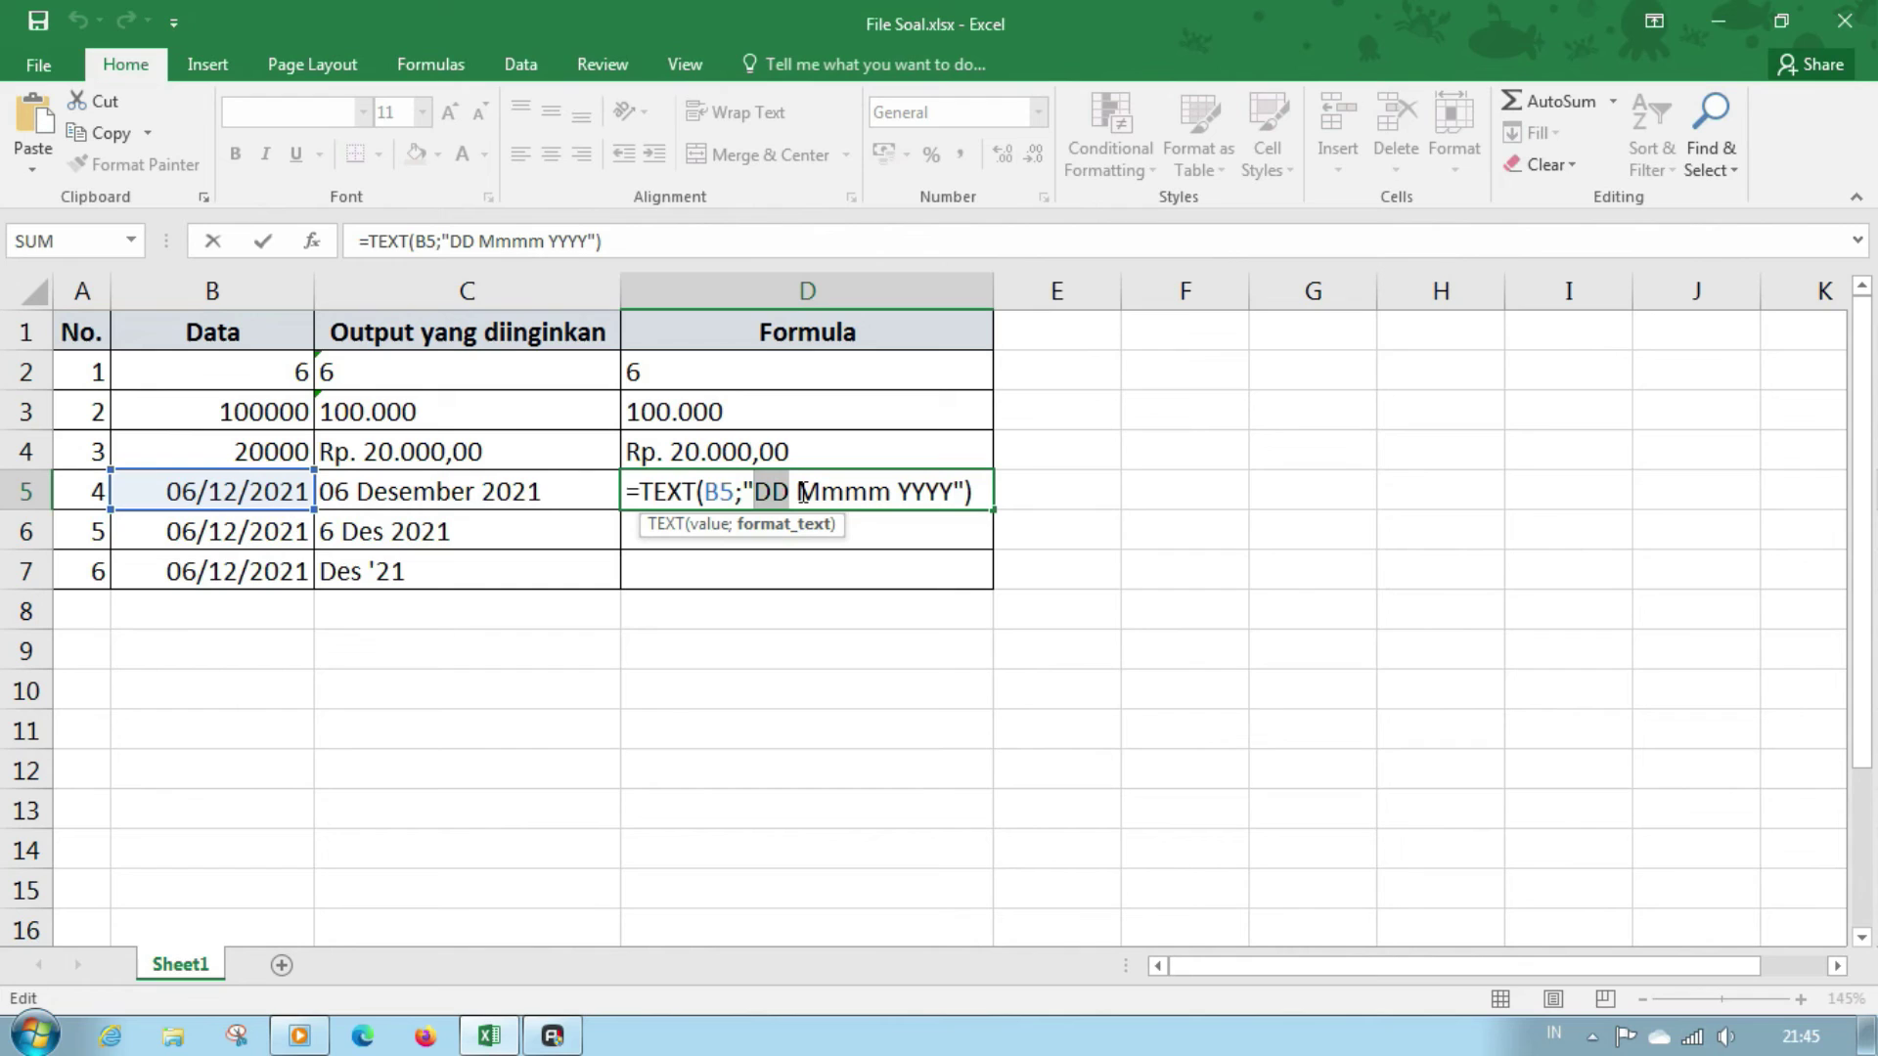
left_click_drag(797, 492, 955, 496)
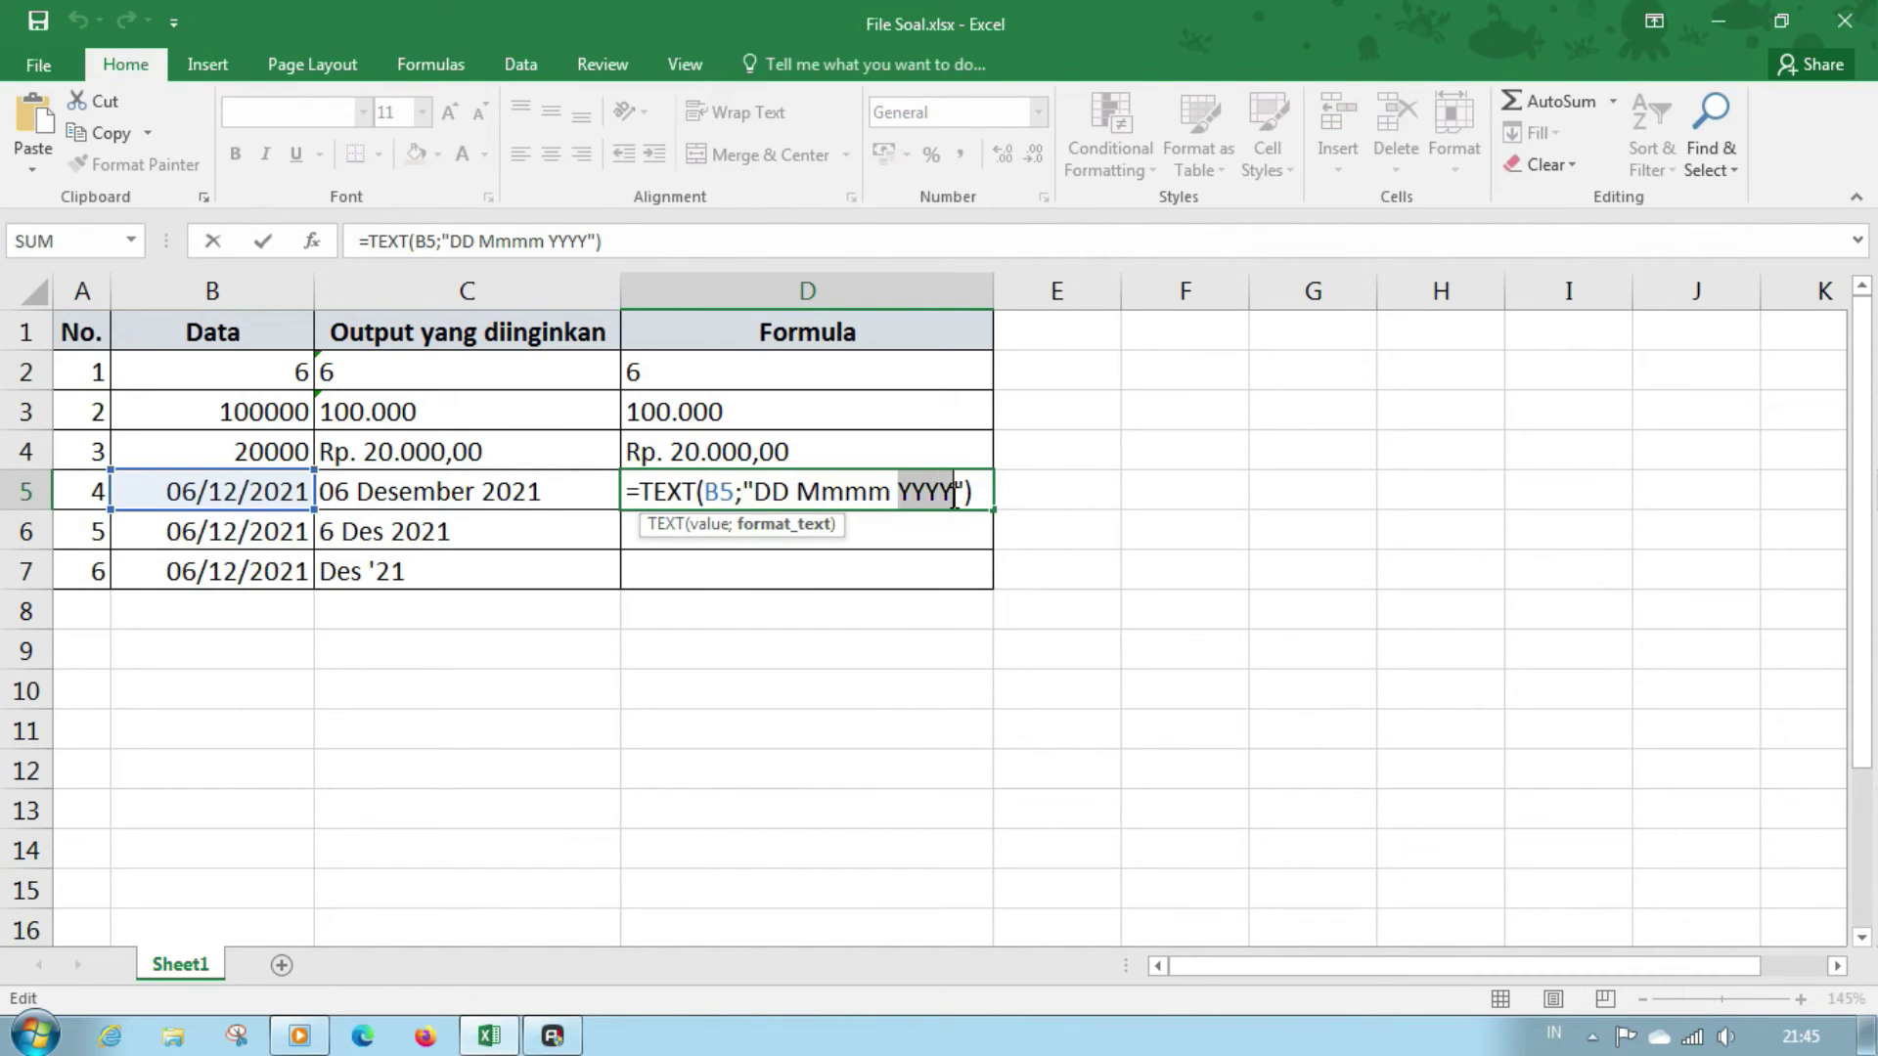
left_click(850, 486)
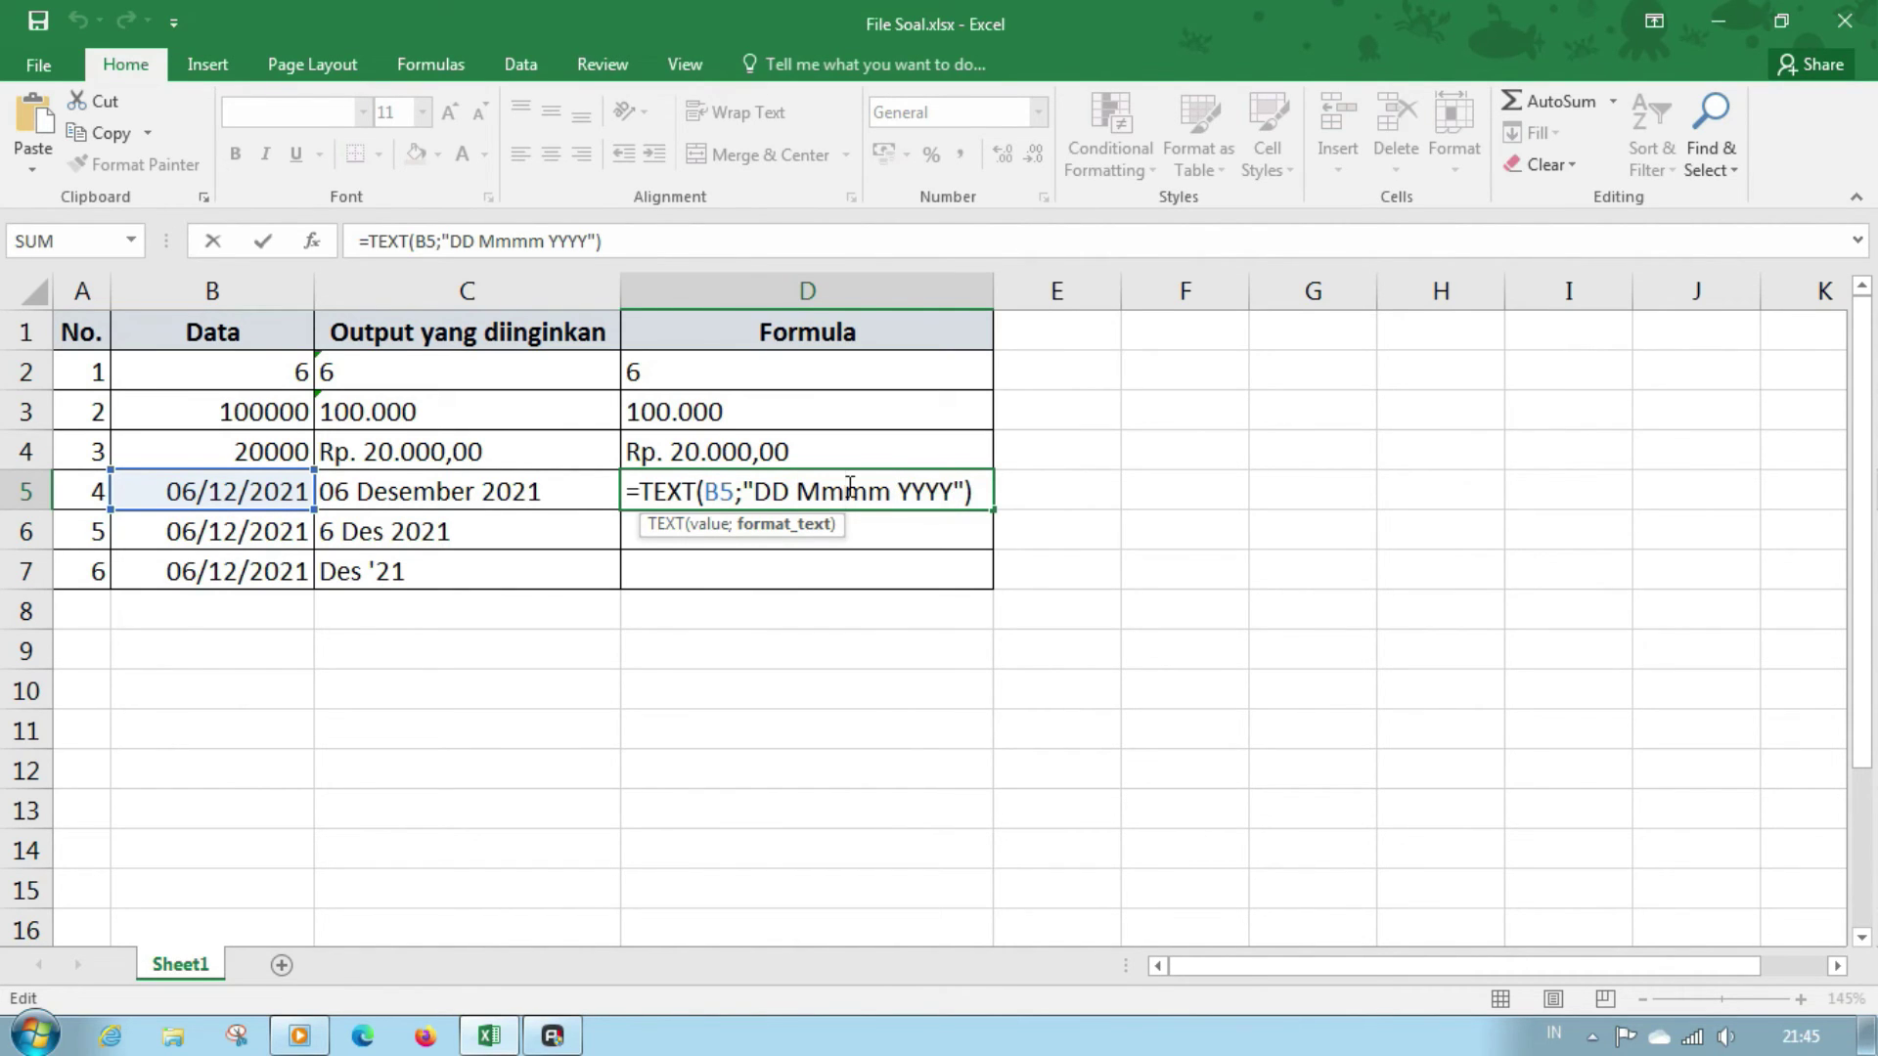
key("Return")
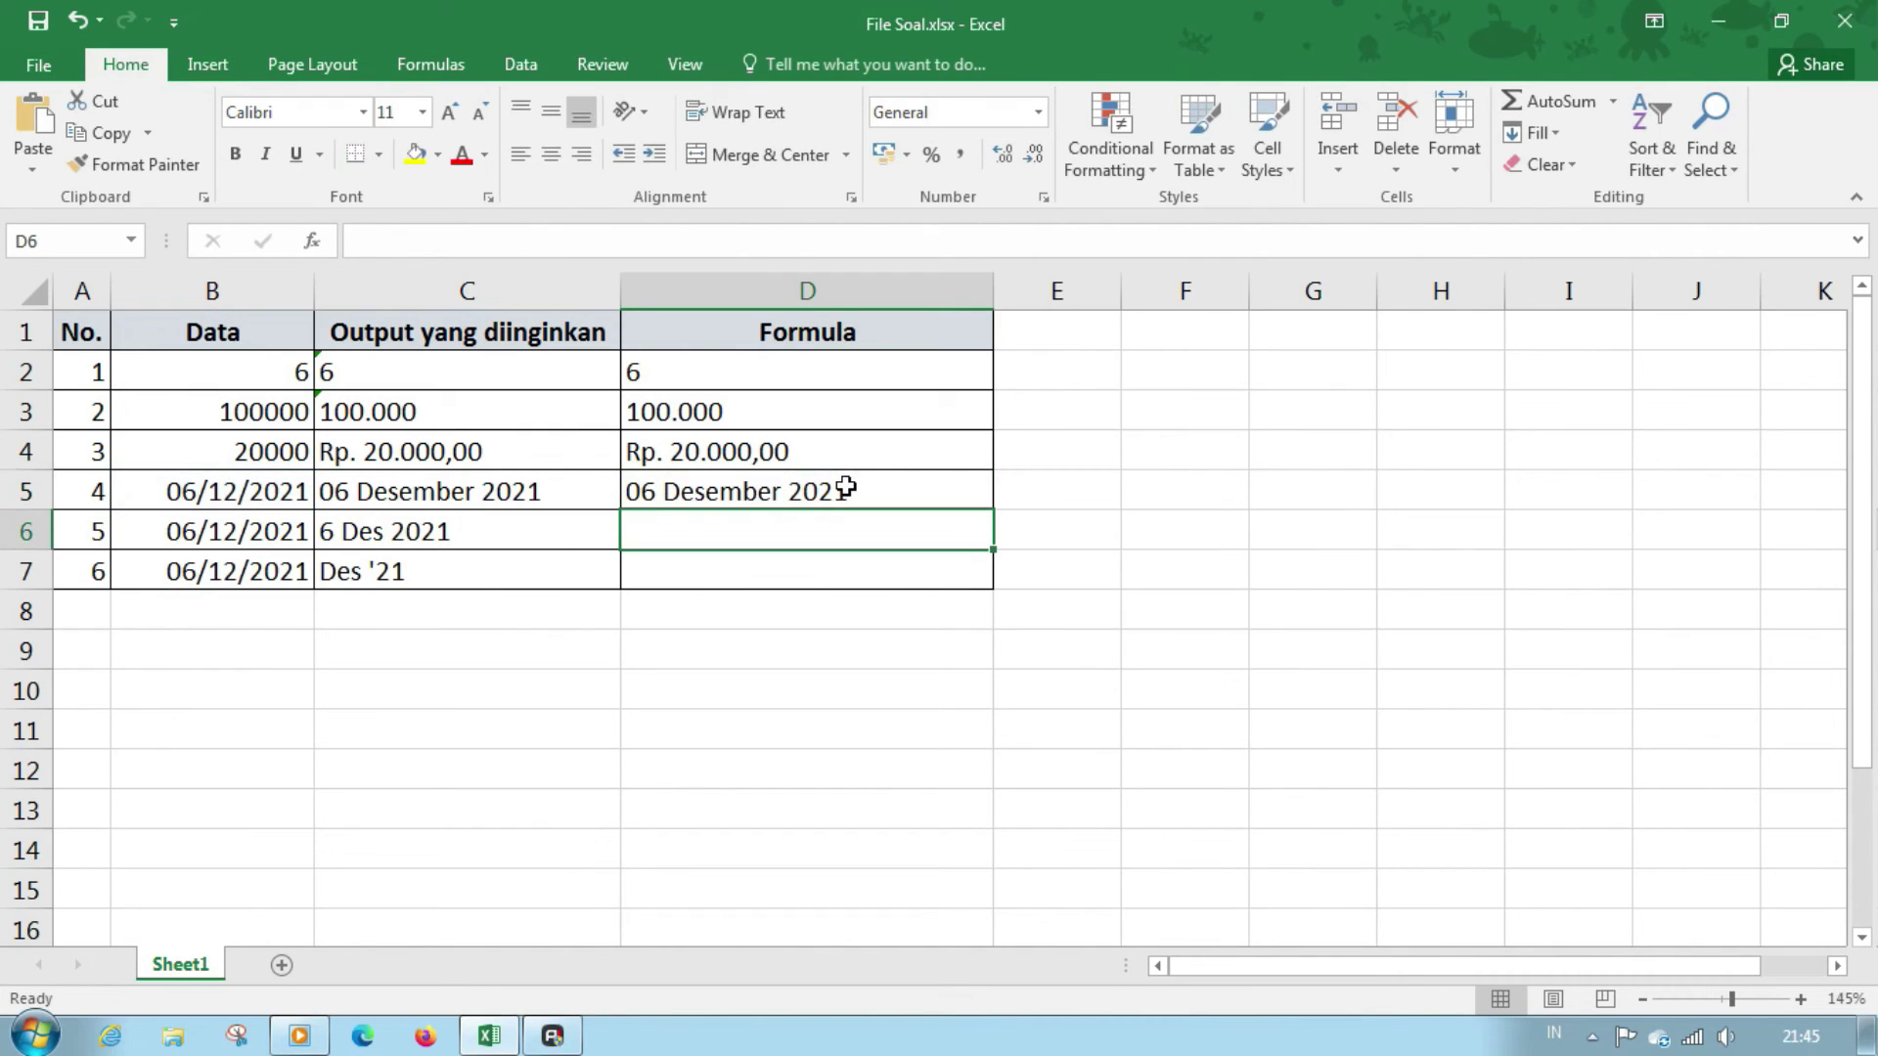
left_click(845, 487)
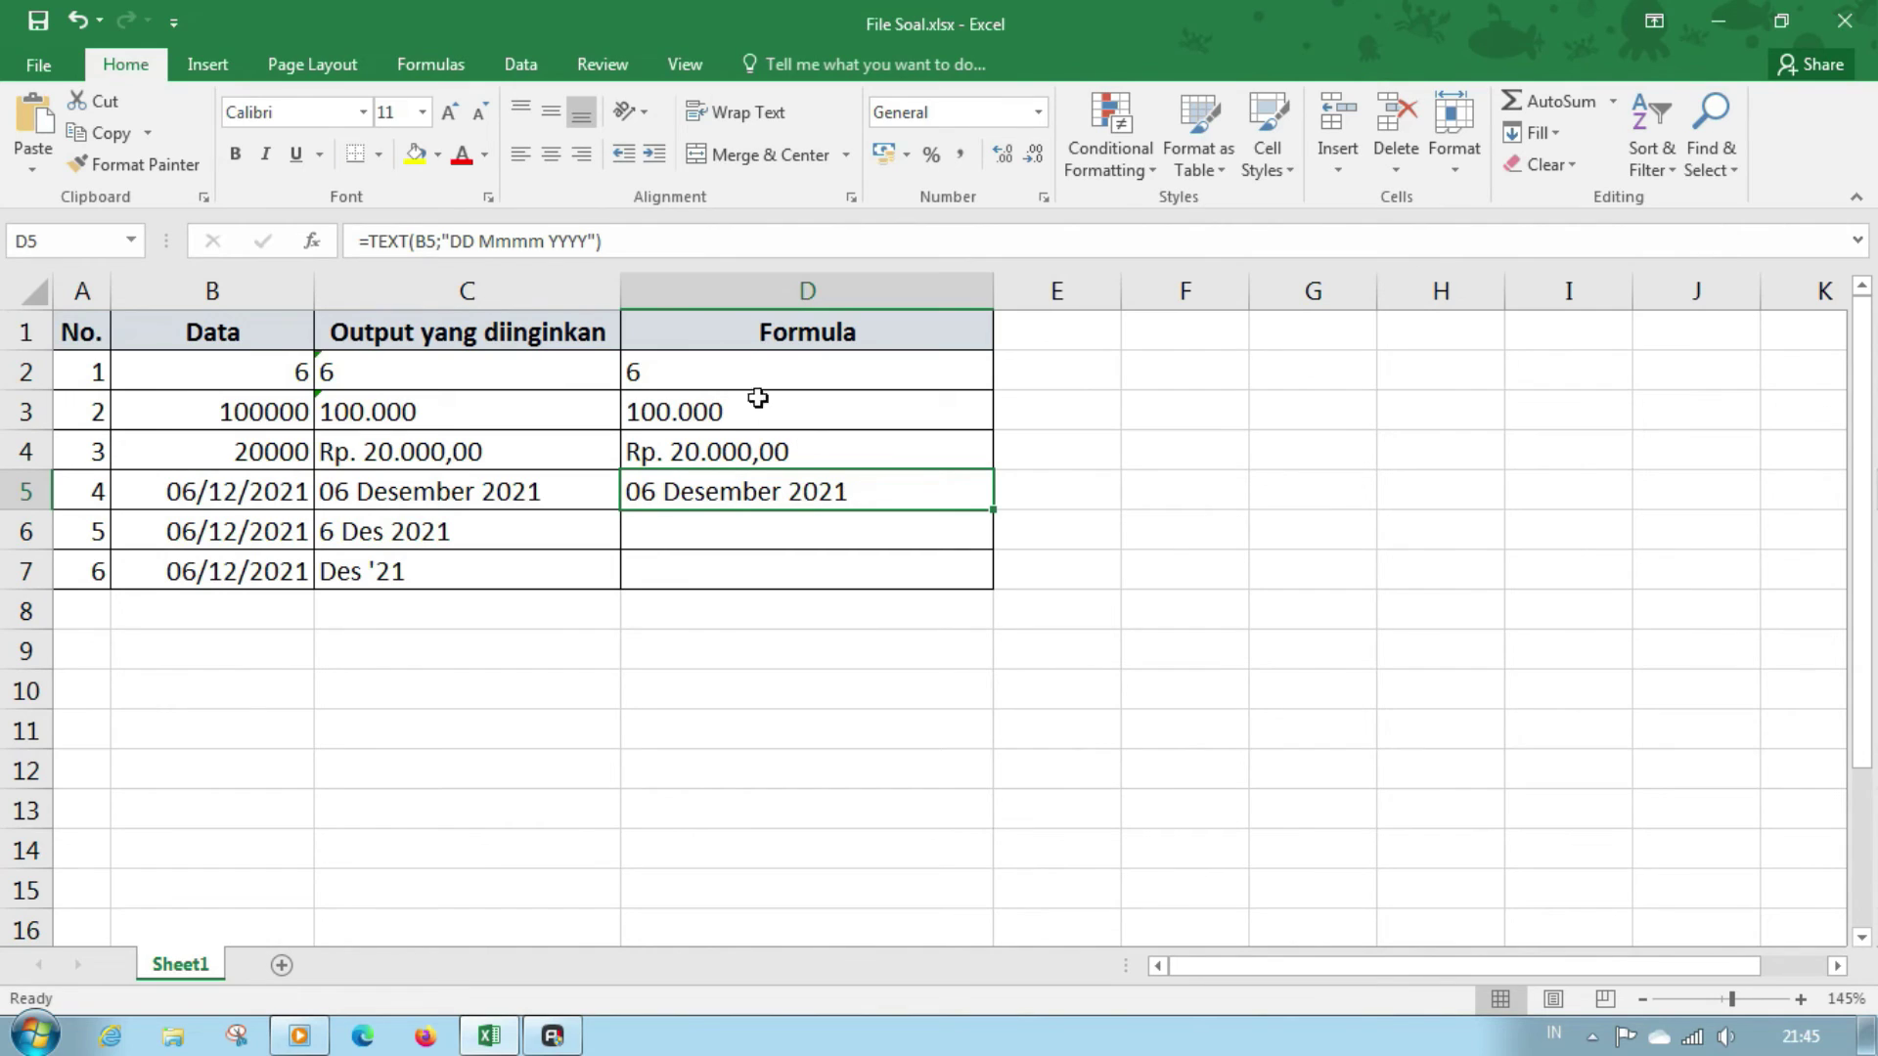
- Enter the formula =TEXT(B6;"D Mmm YYYY") in D6 to convert the date to text with a single-digit day and abbreviated month
left_click(925, 532)
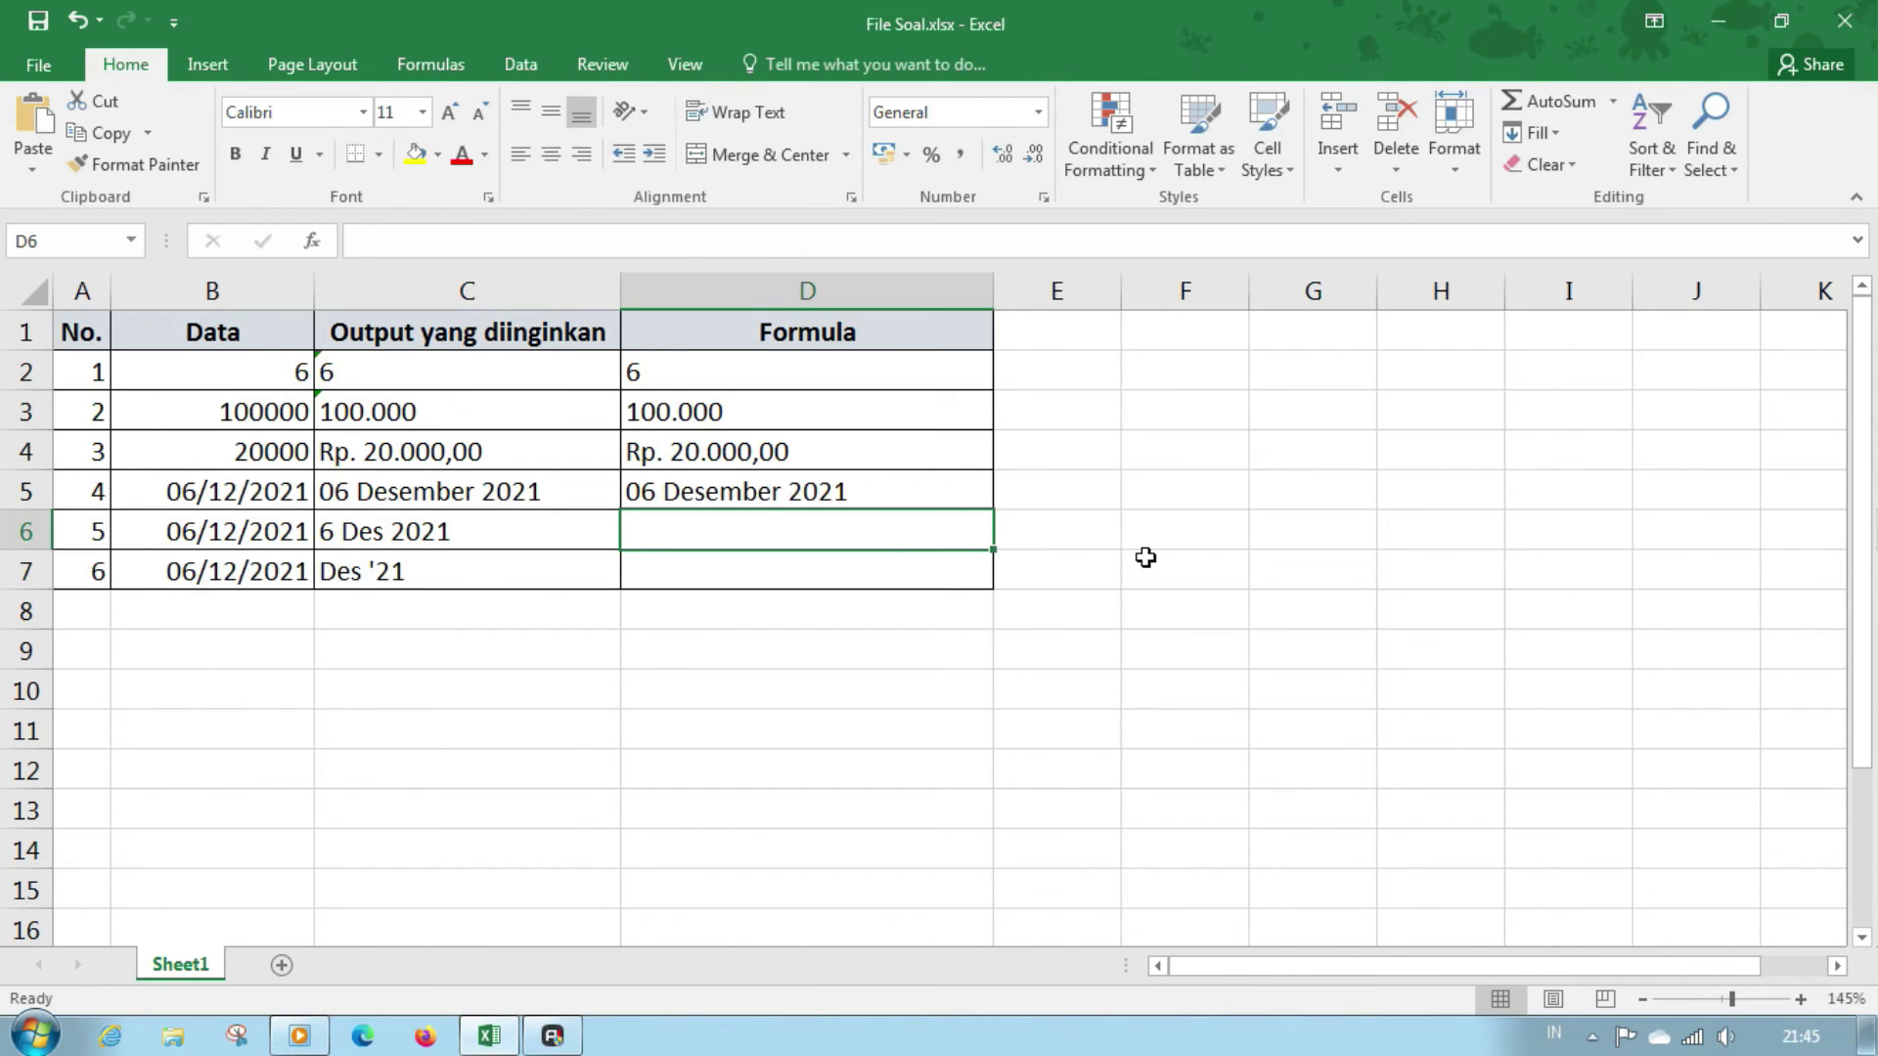
type("=te")
key("Tab")
key("Left")
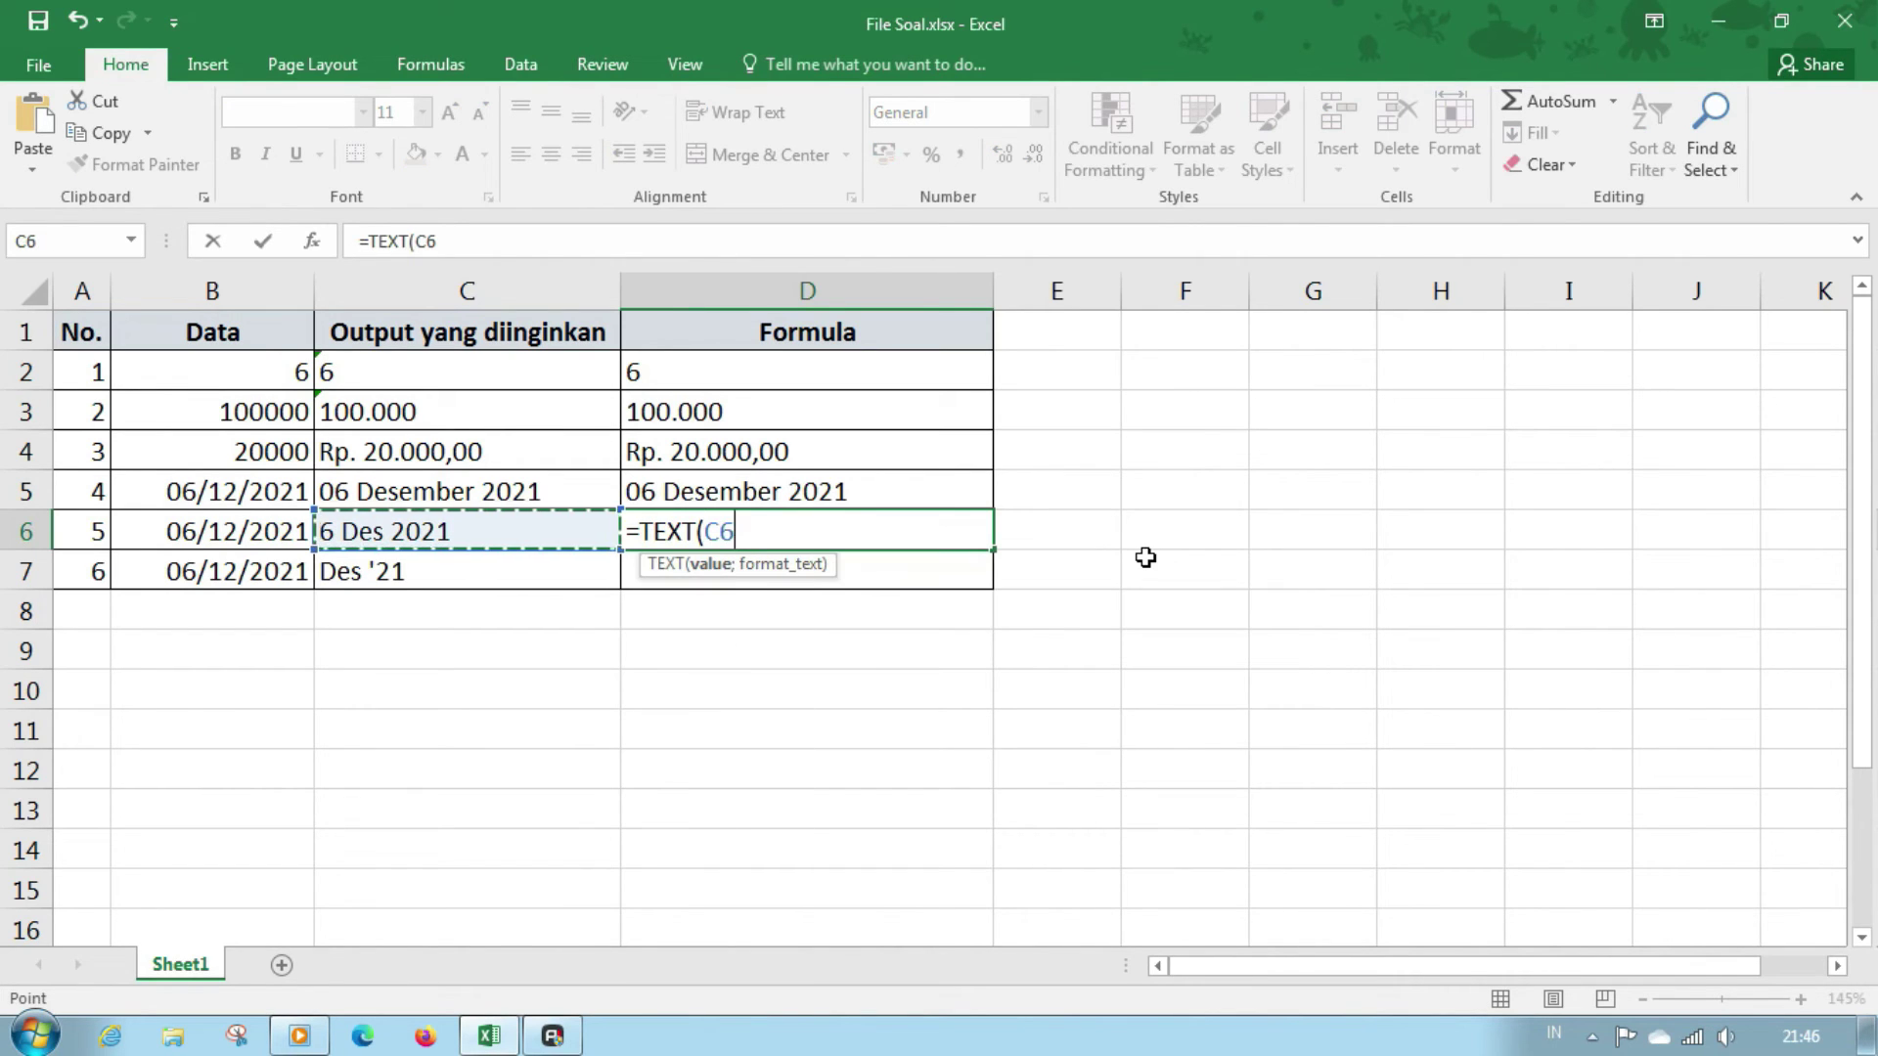
key("Left")
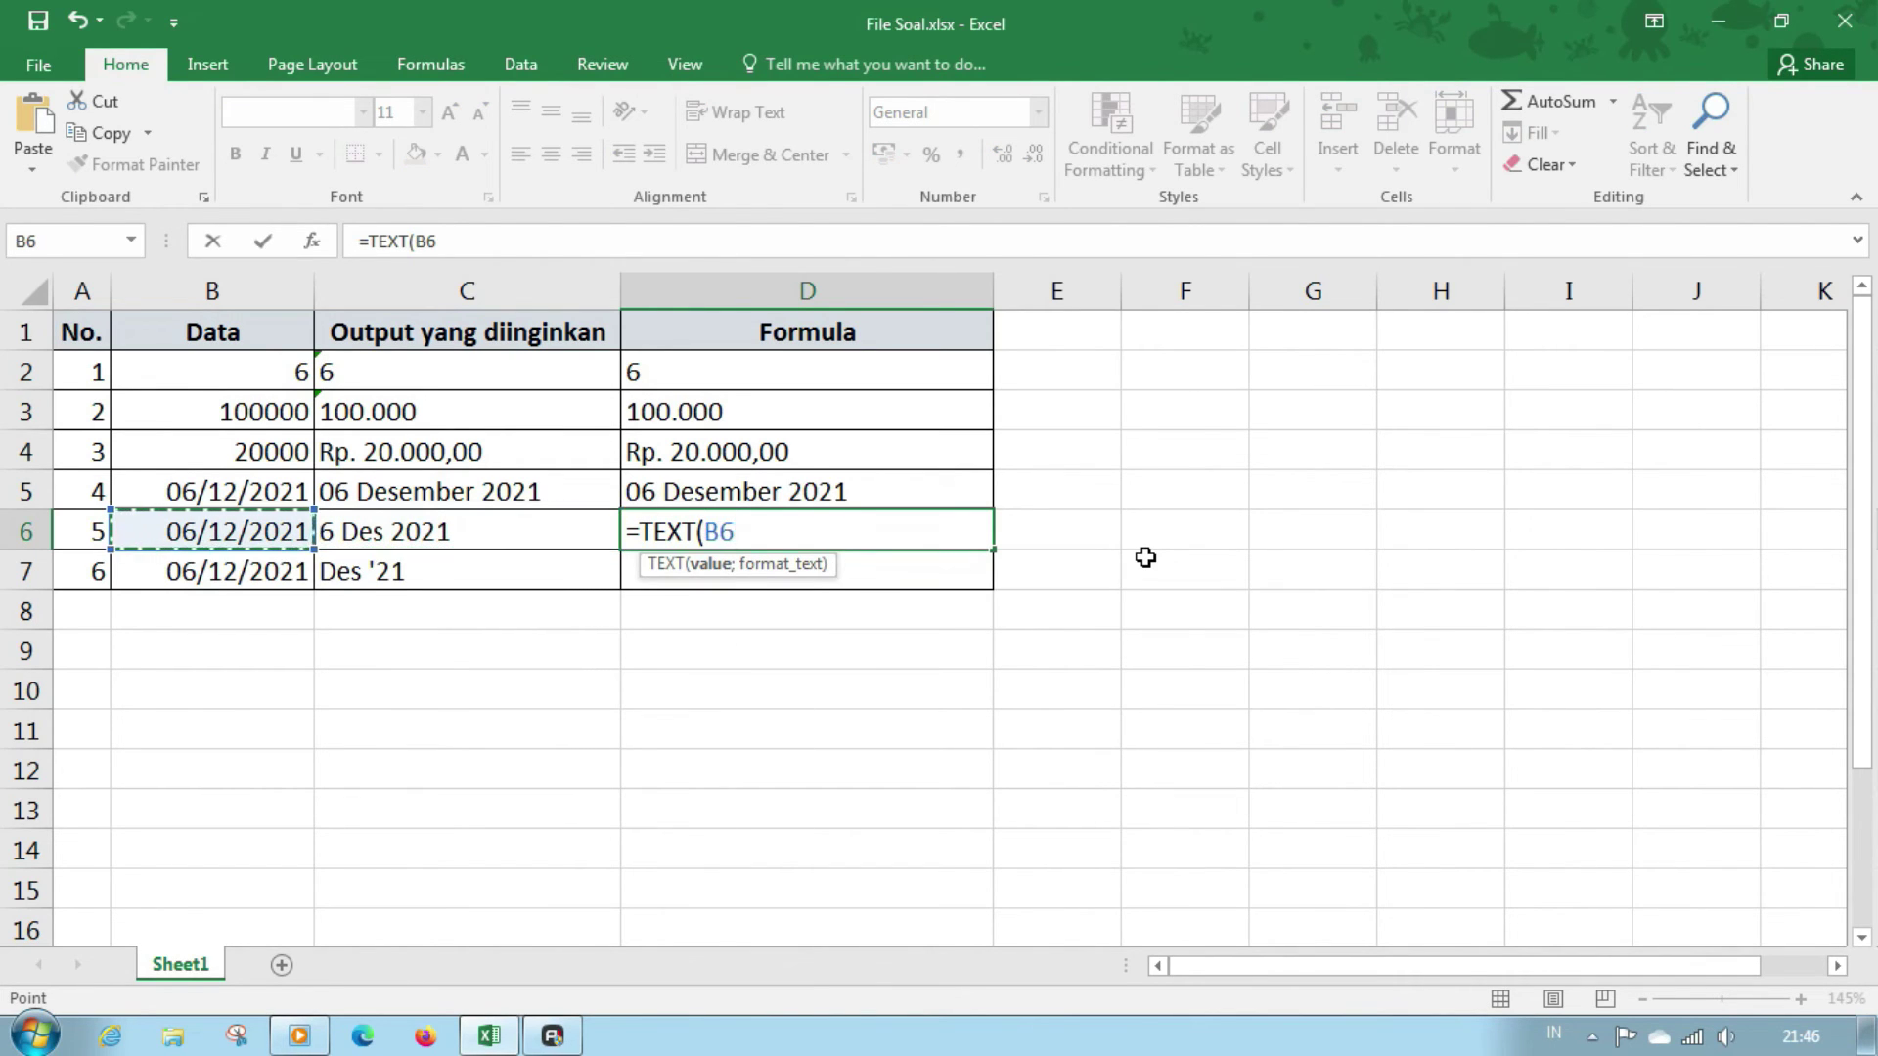
type(";\"")
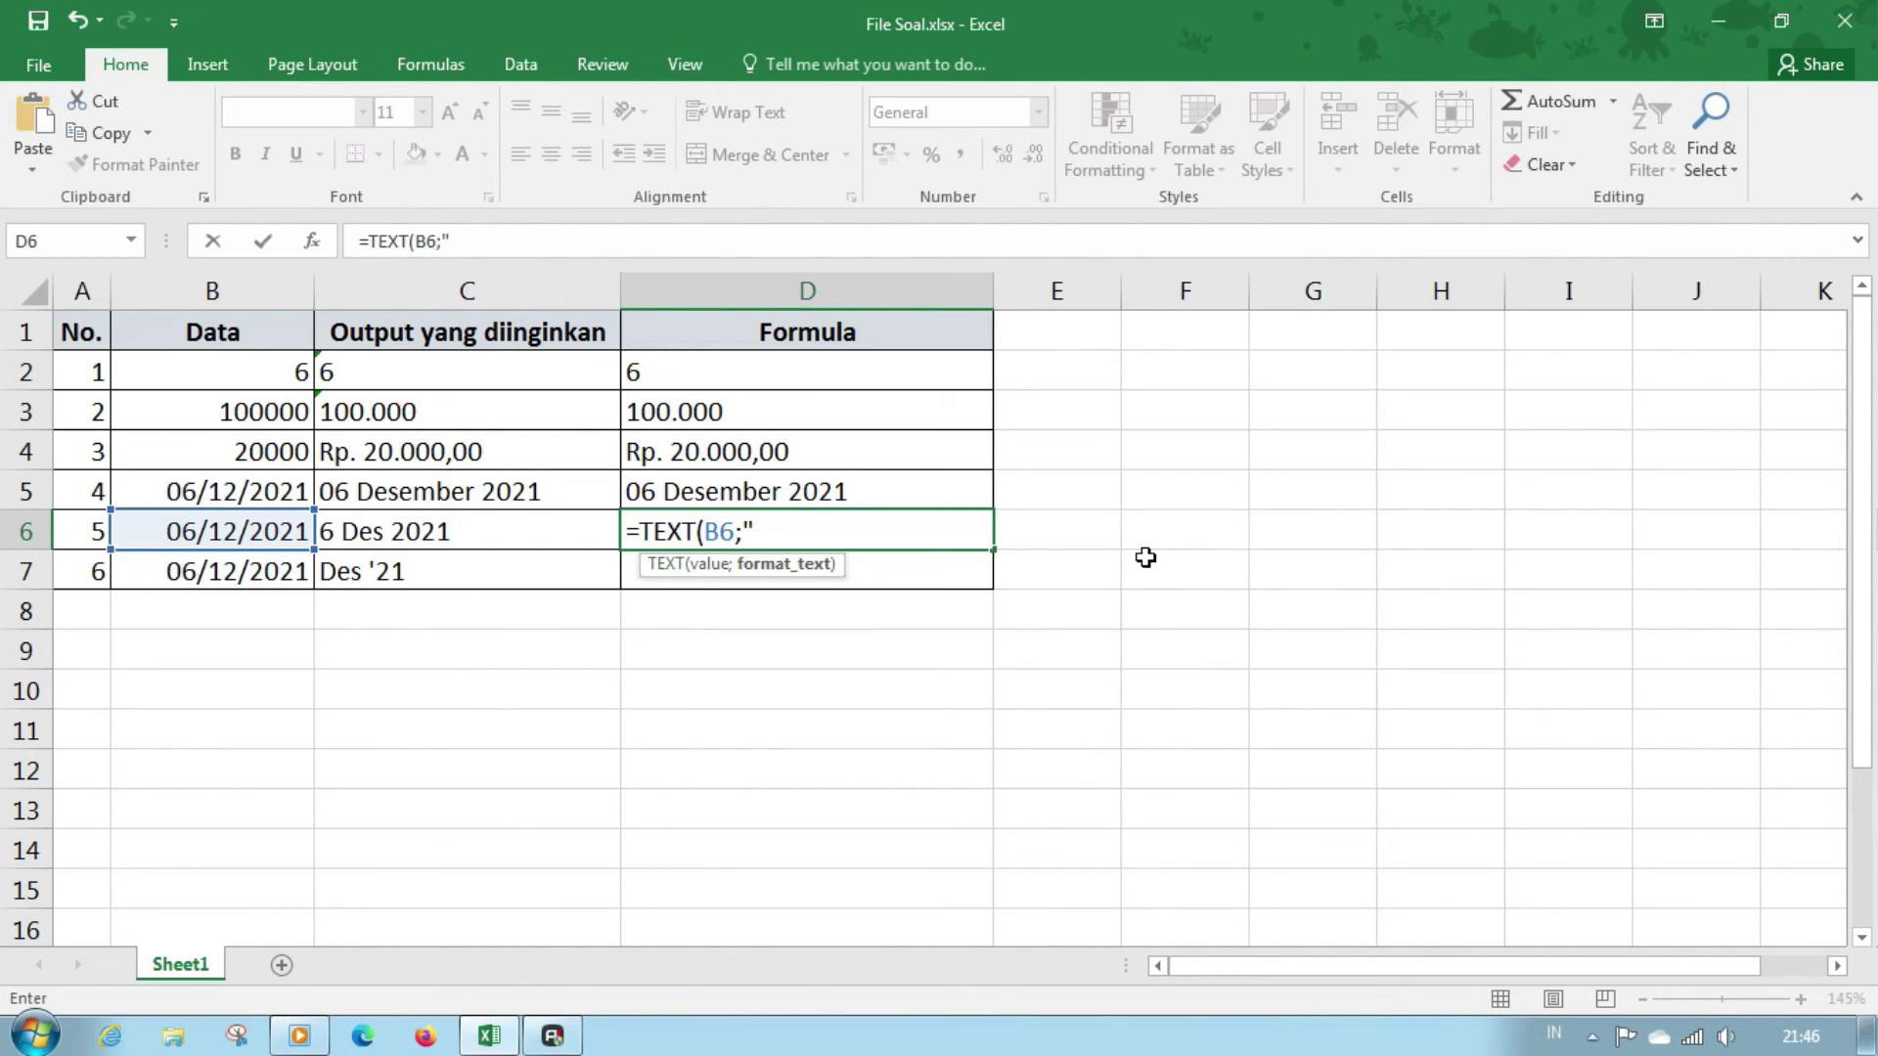
type("D Mmm YYYY\"")
key("Return")
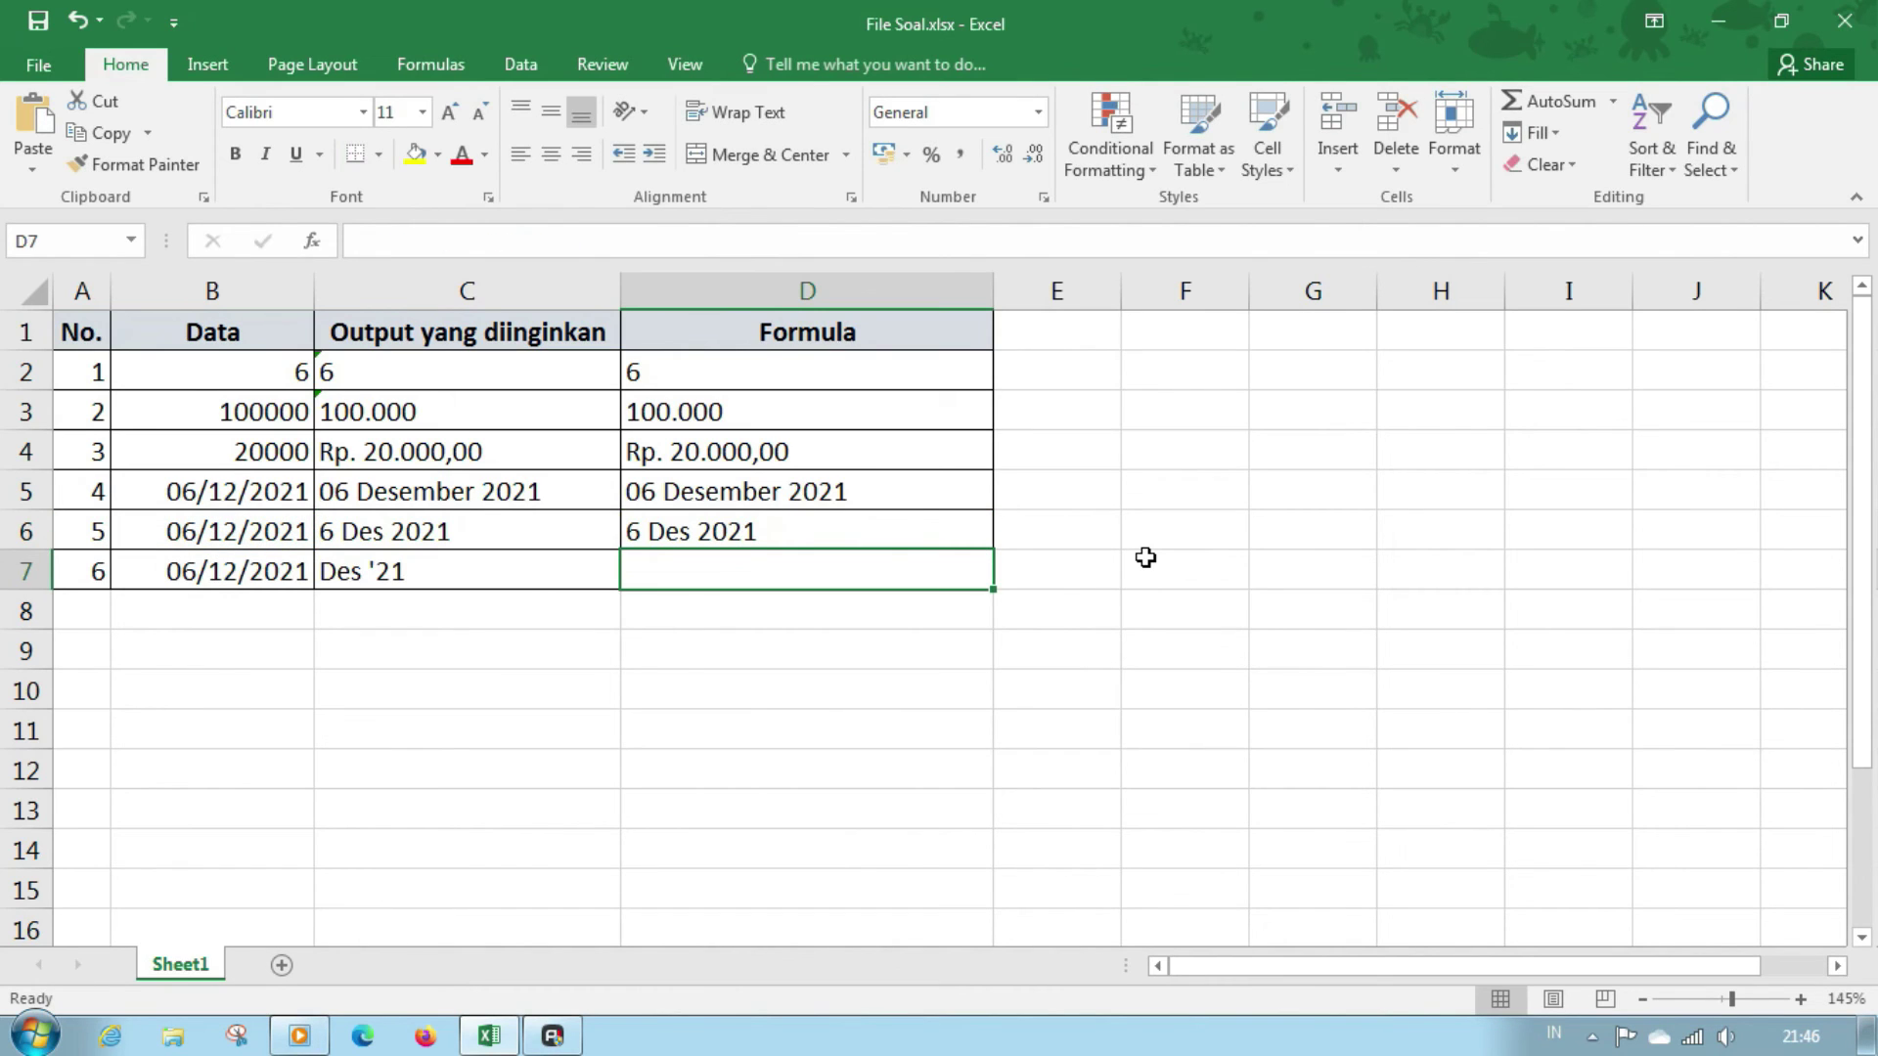
- Examine the D, Mmm and YYYY codes of the format text in D6's formula and close the cell without editing
key("Up")
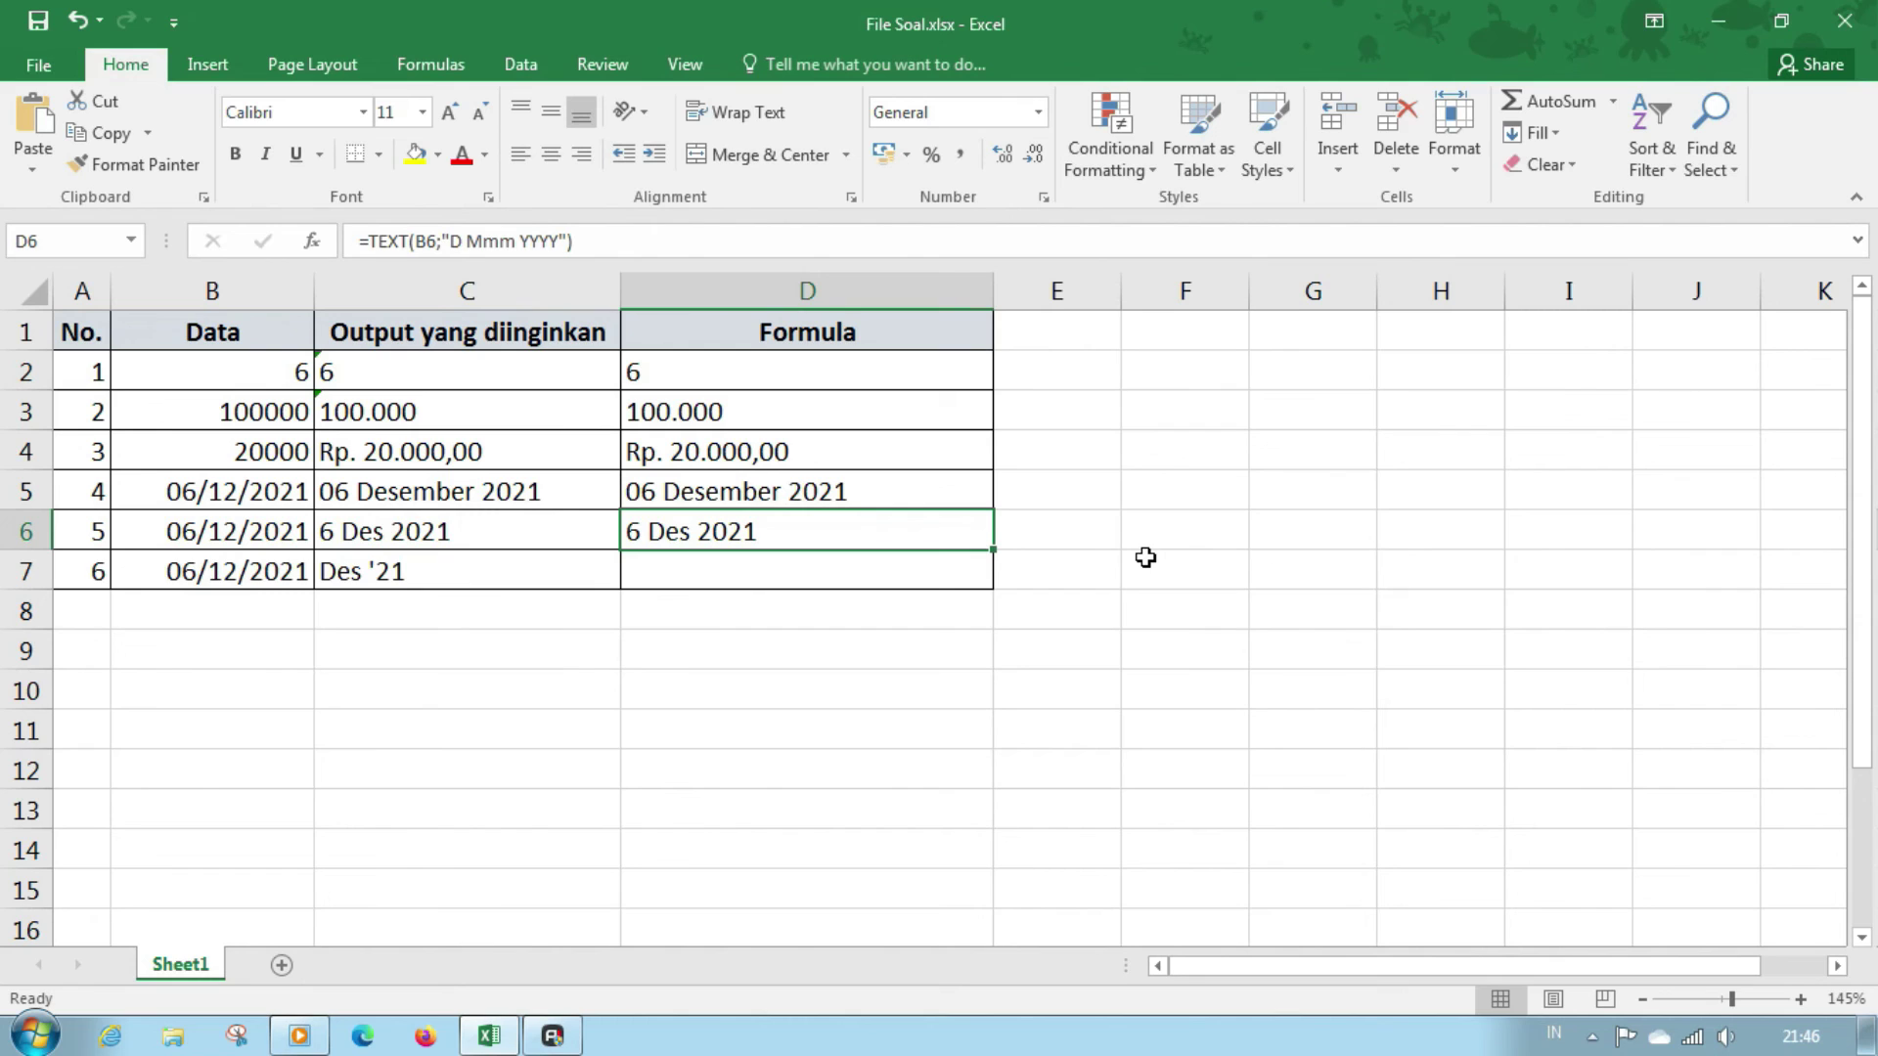
double_click(940, 541)
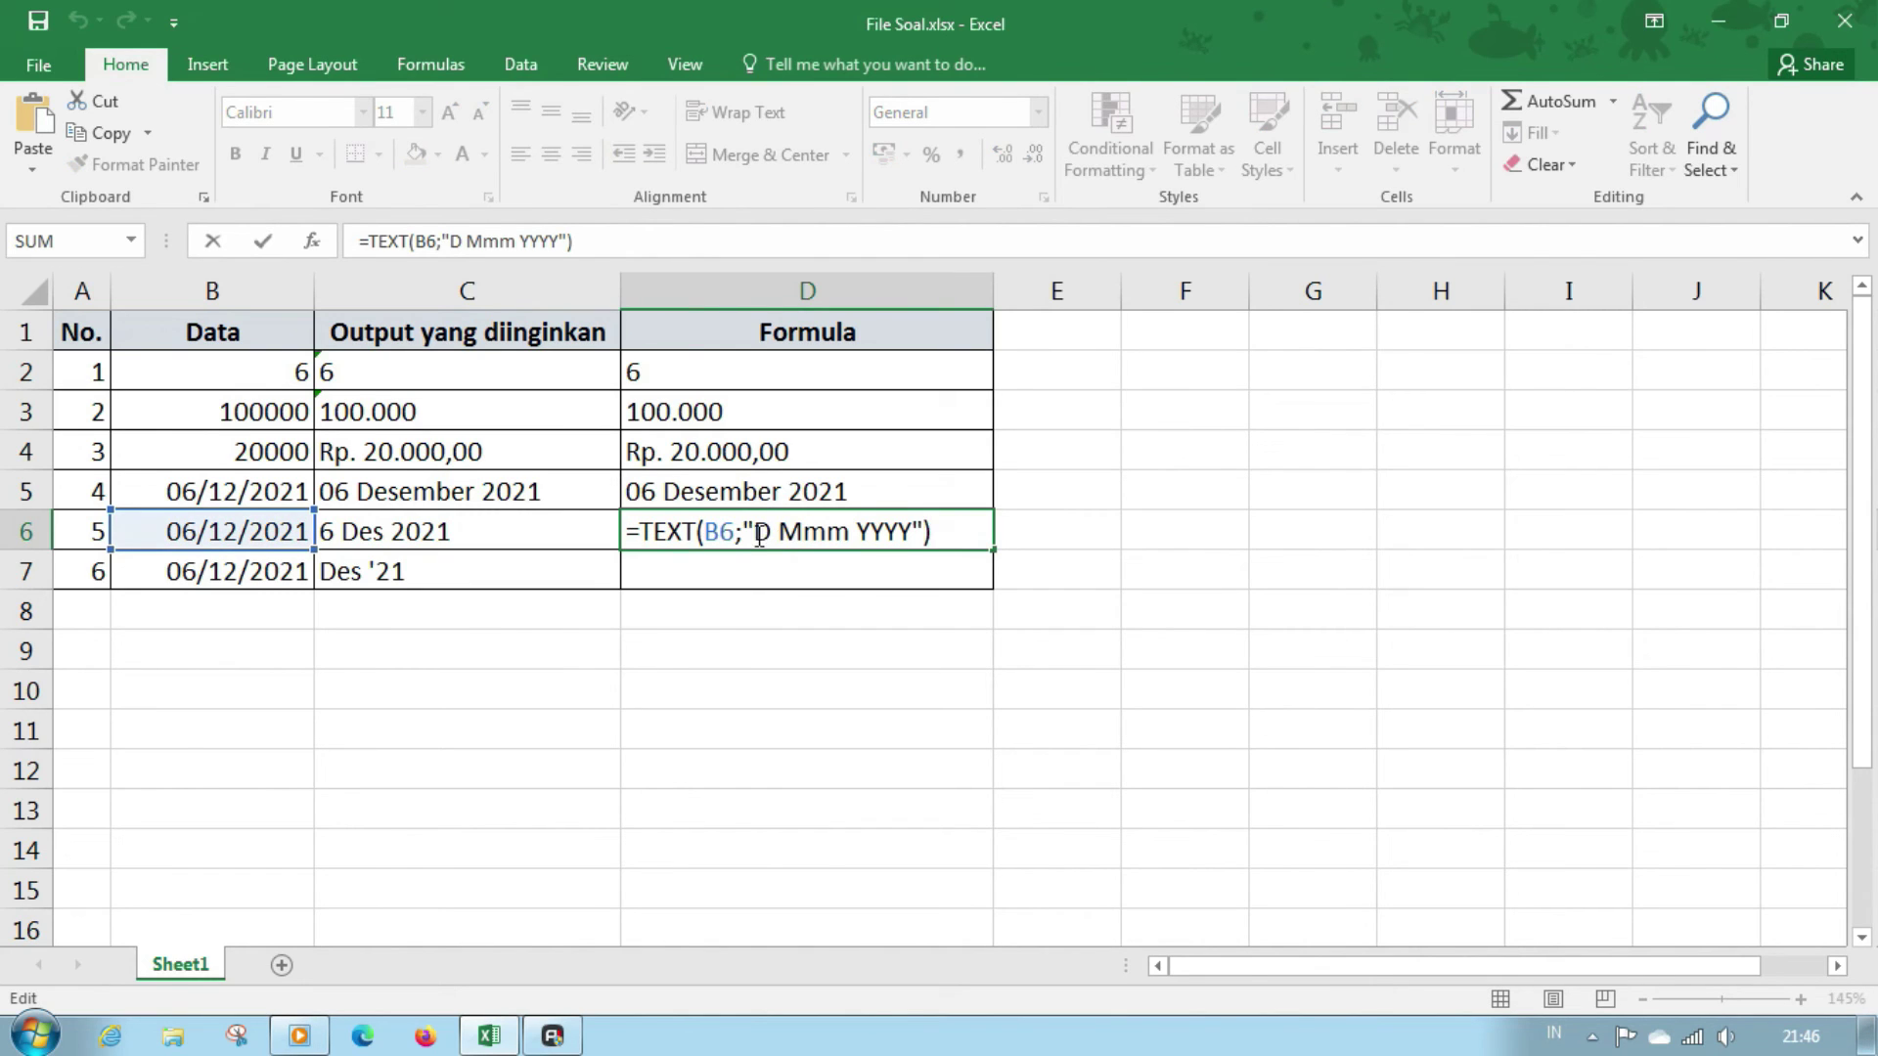
left_click_drag(771, 533, 752, 533)
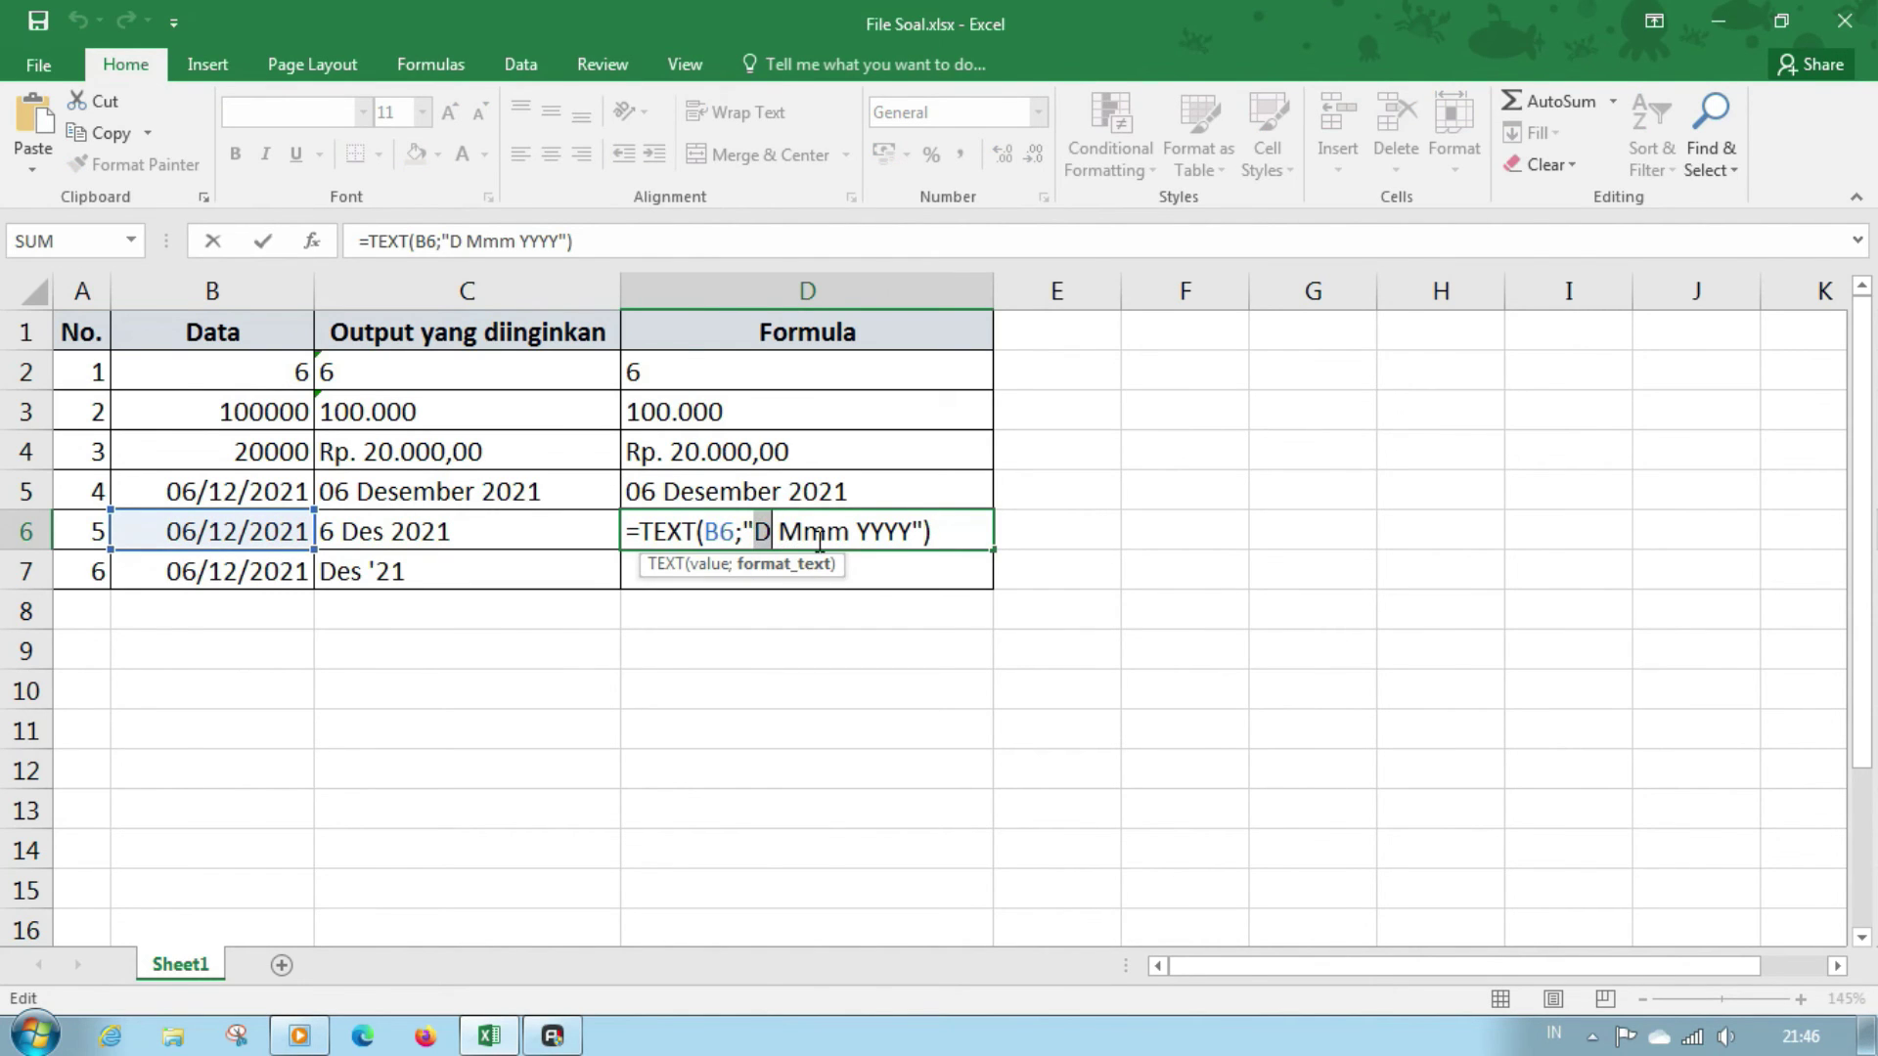
left_click_drag(780, 533, 850, 535)
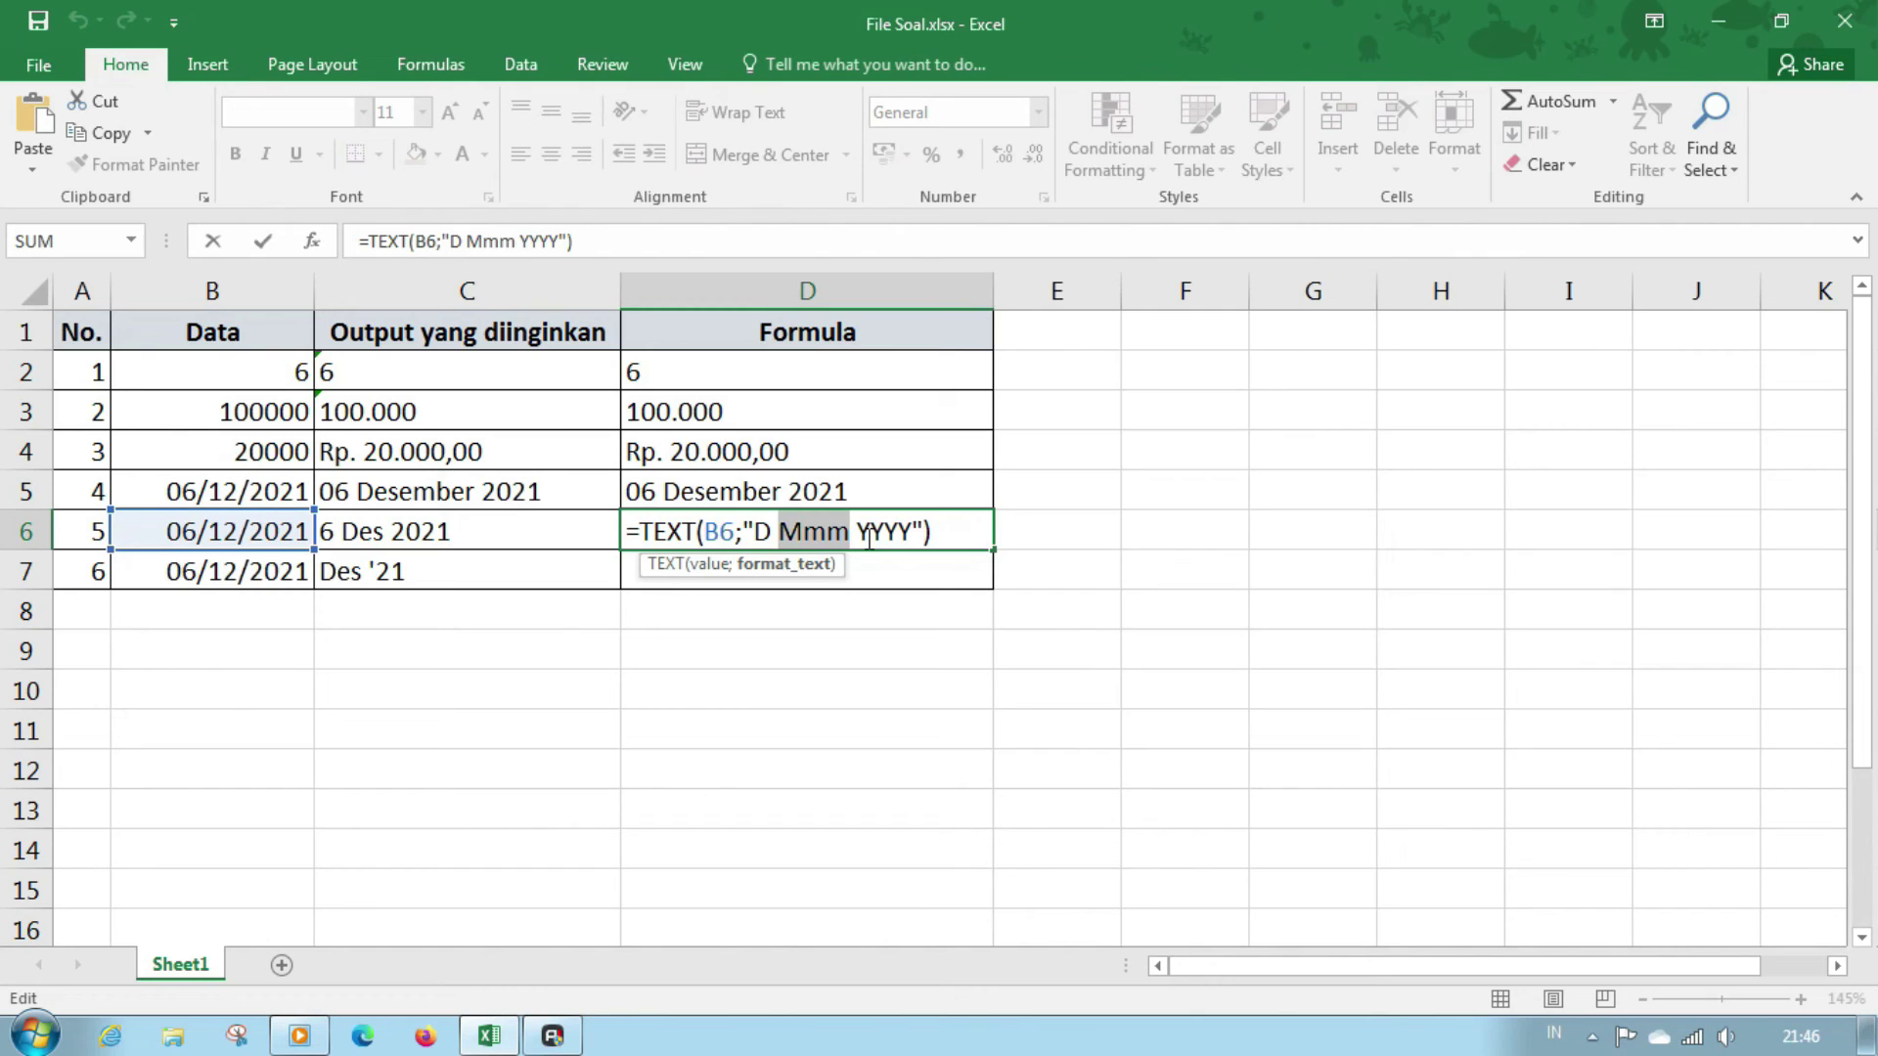
left_click(873, 526)
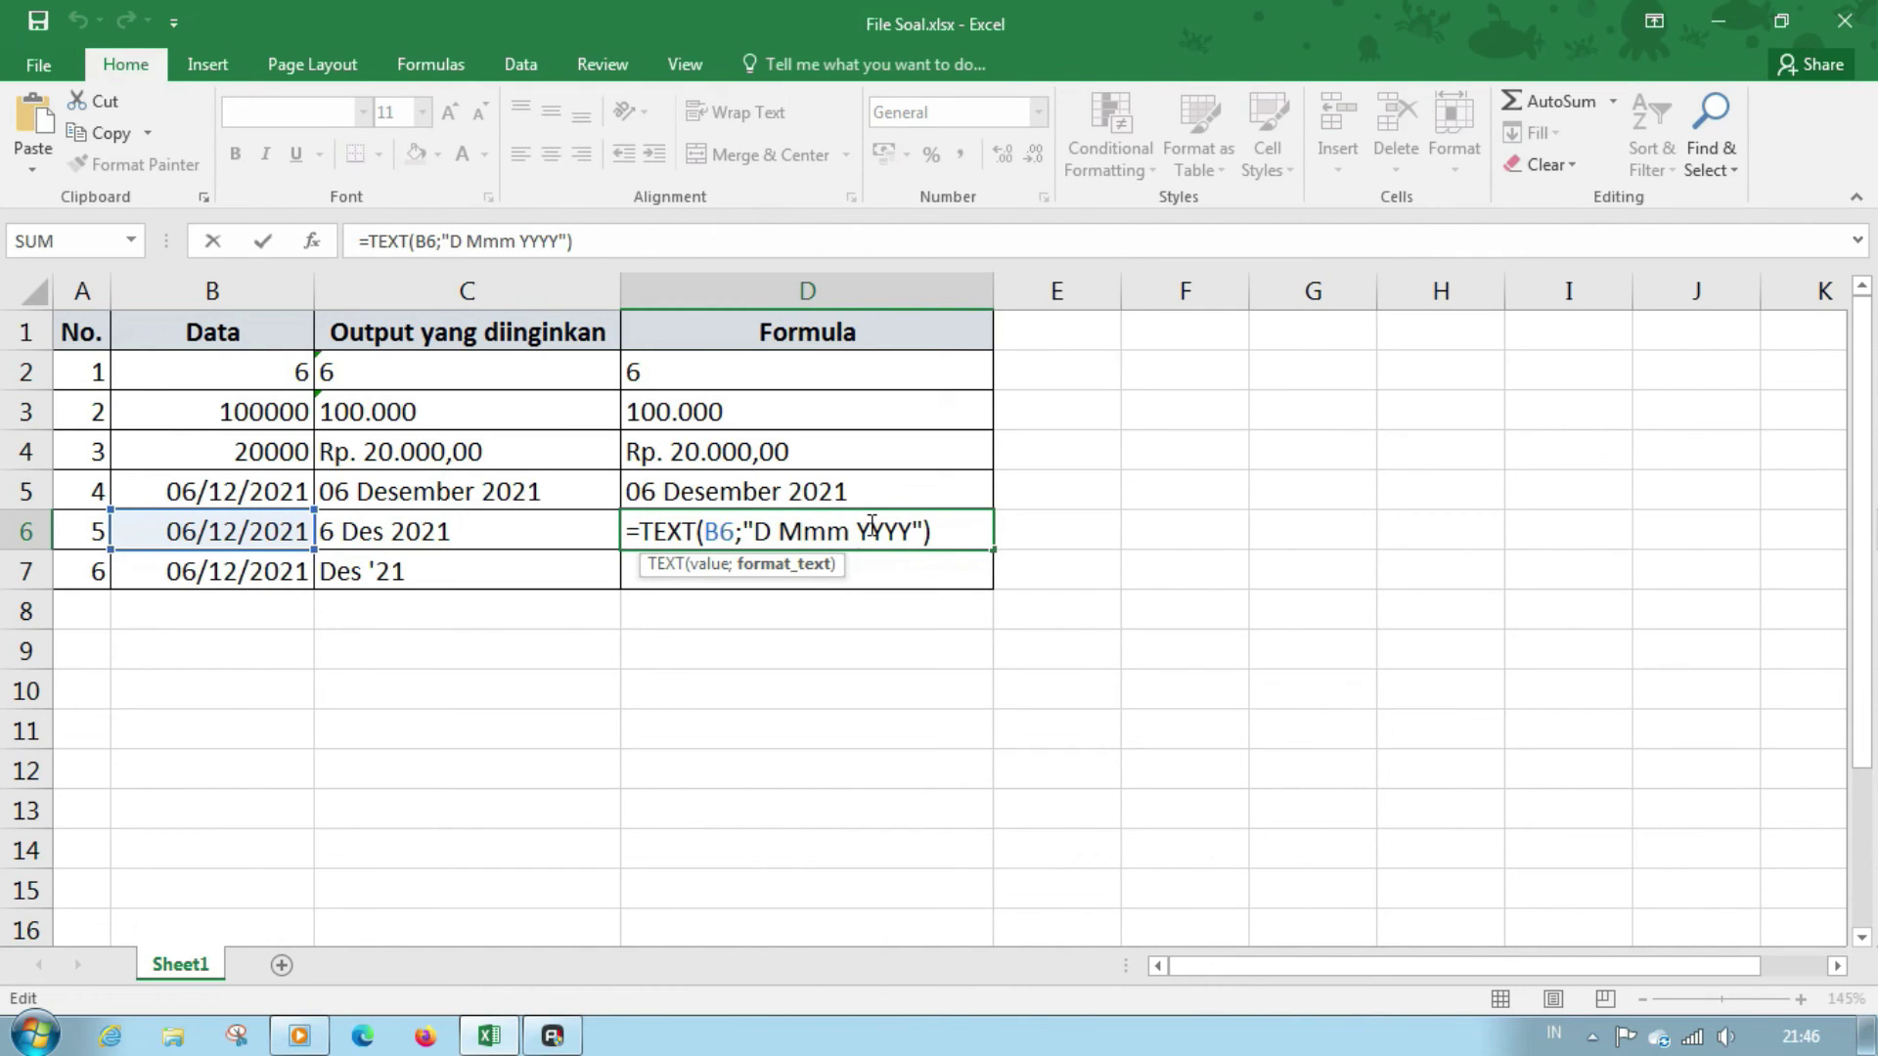
left_click_drag(804, 533, 779, 533)
left_click(897, 531)
key("Return")
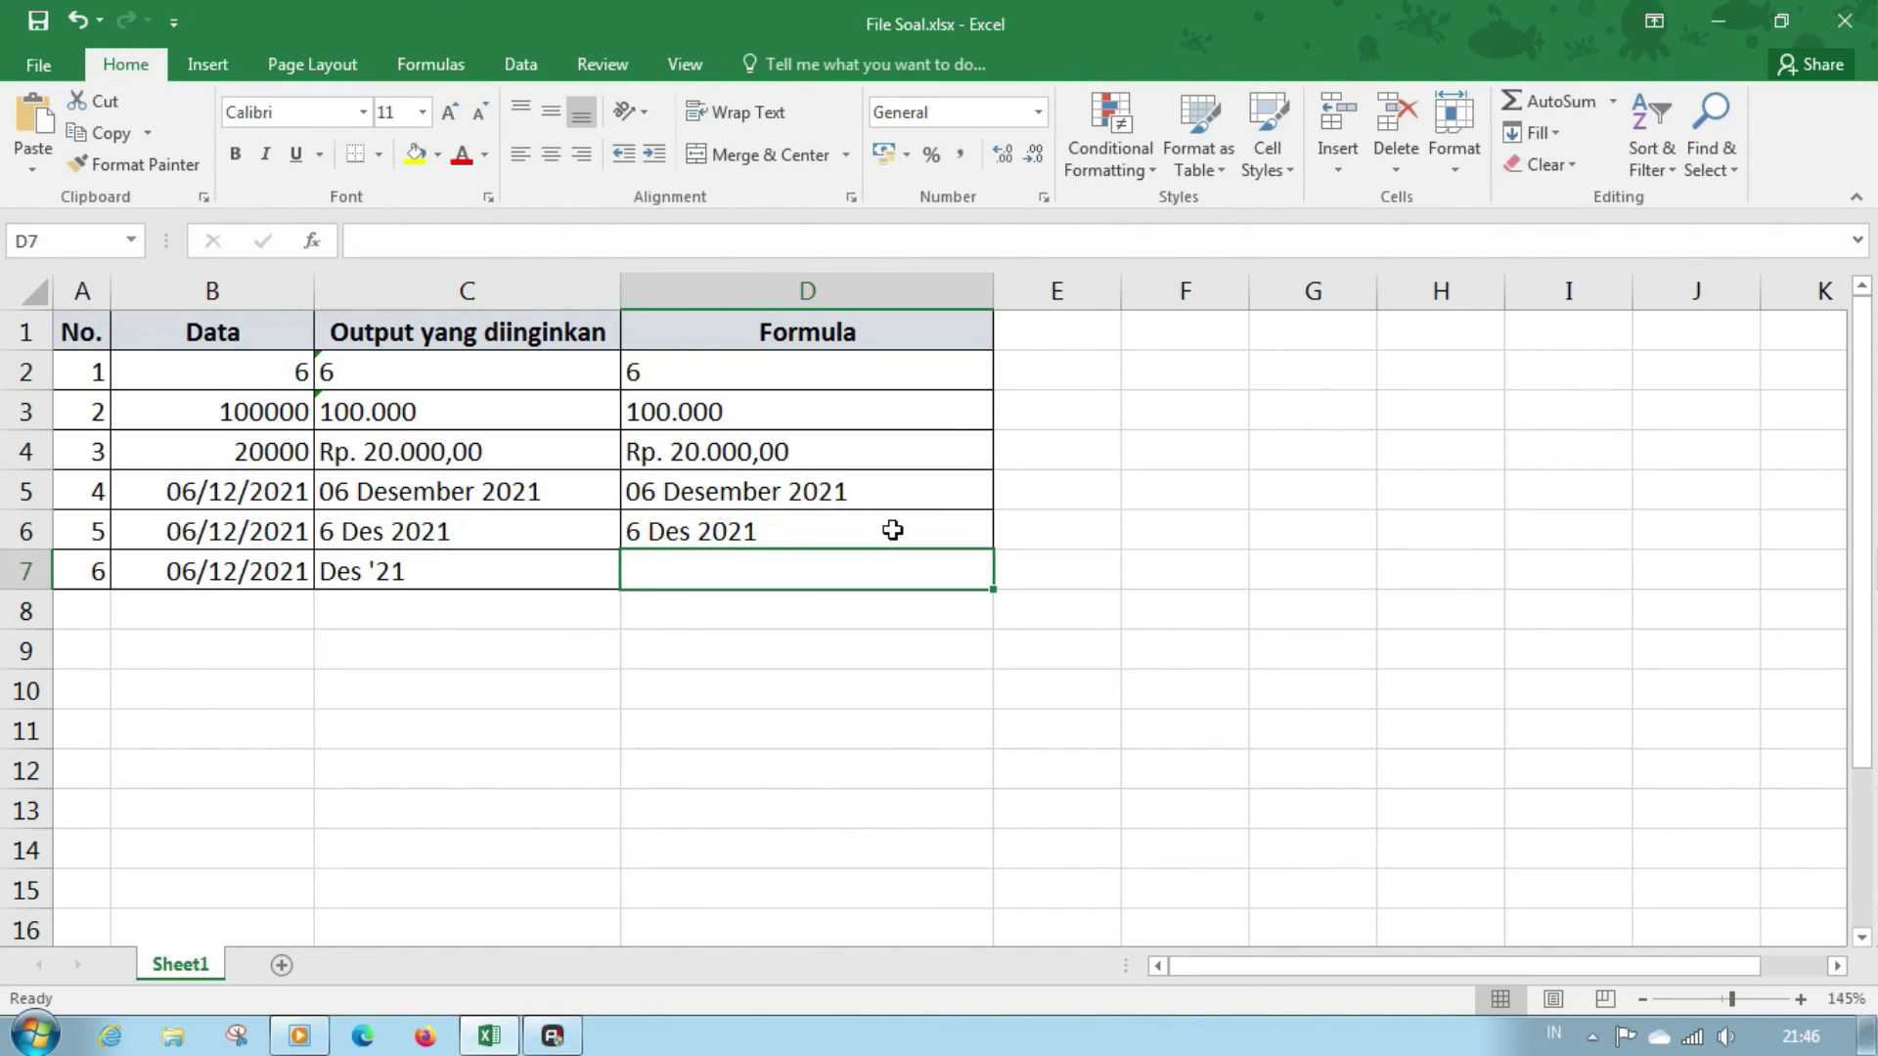
- Enter the formula =TEXT(B7;"Mmm 'YY") in D7 to convert the date to an abbreviated month and two-digit year with an apostrophe
type("=tec")
key("BackSpace")
type("x")
key("Tab")
key("Left")
key("Left")
type(";\"Mmm '")
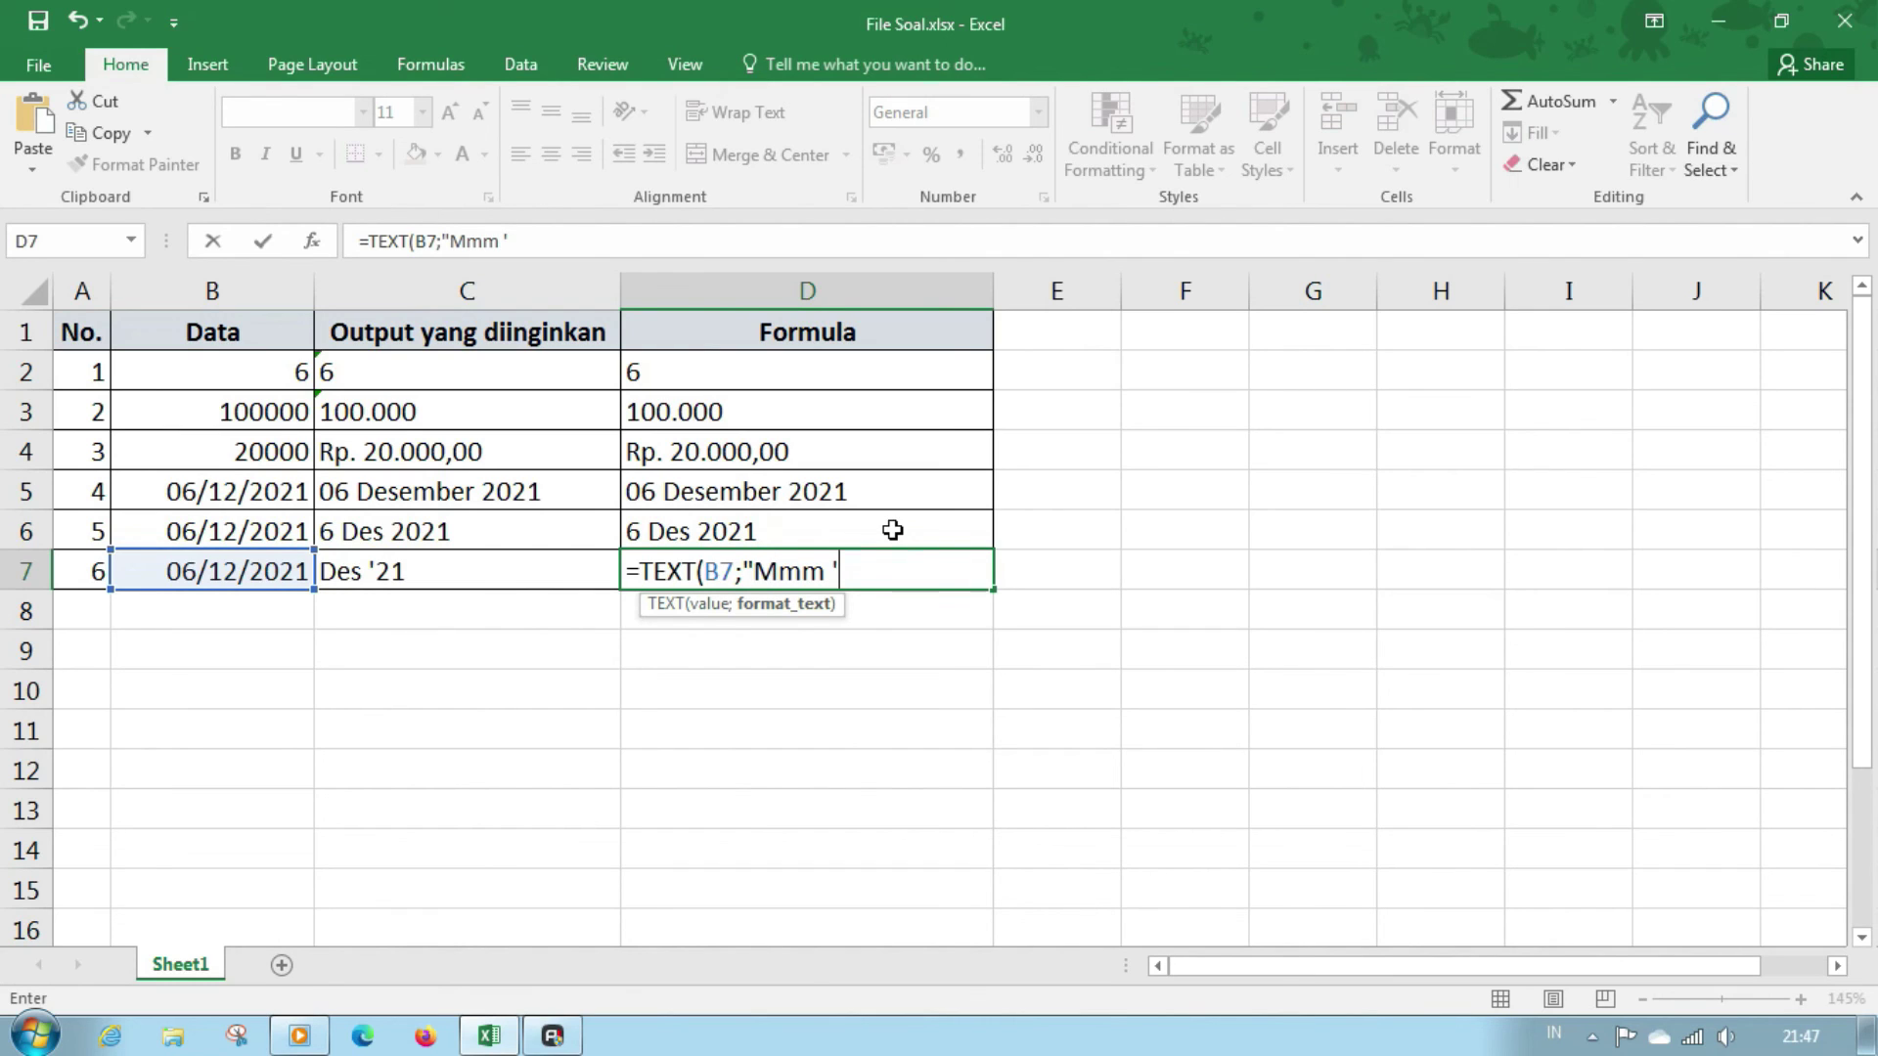
type("YY\"")
key("Return")
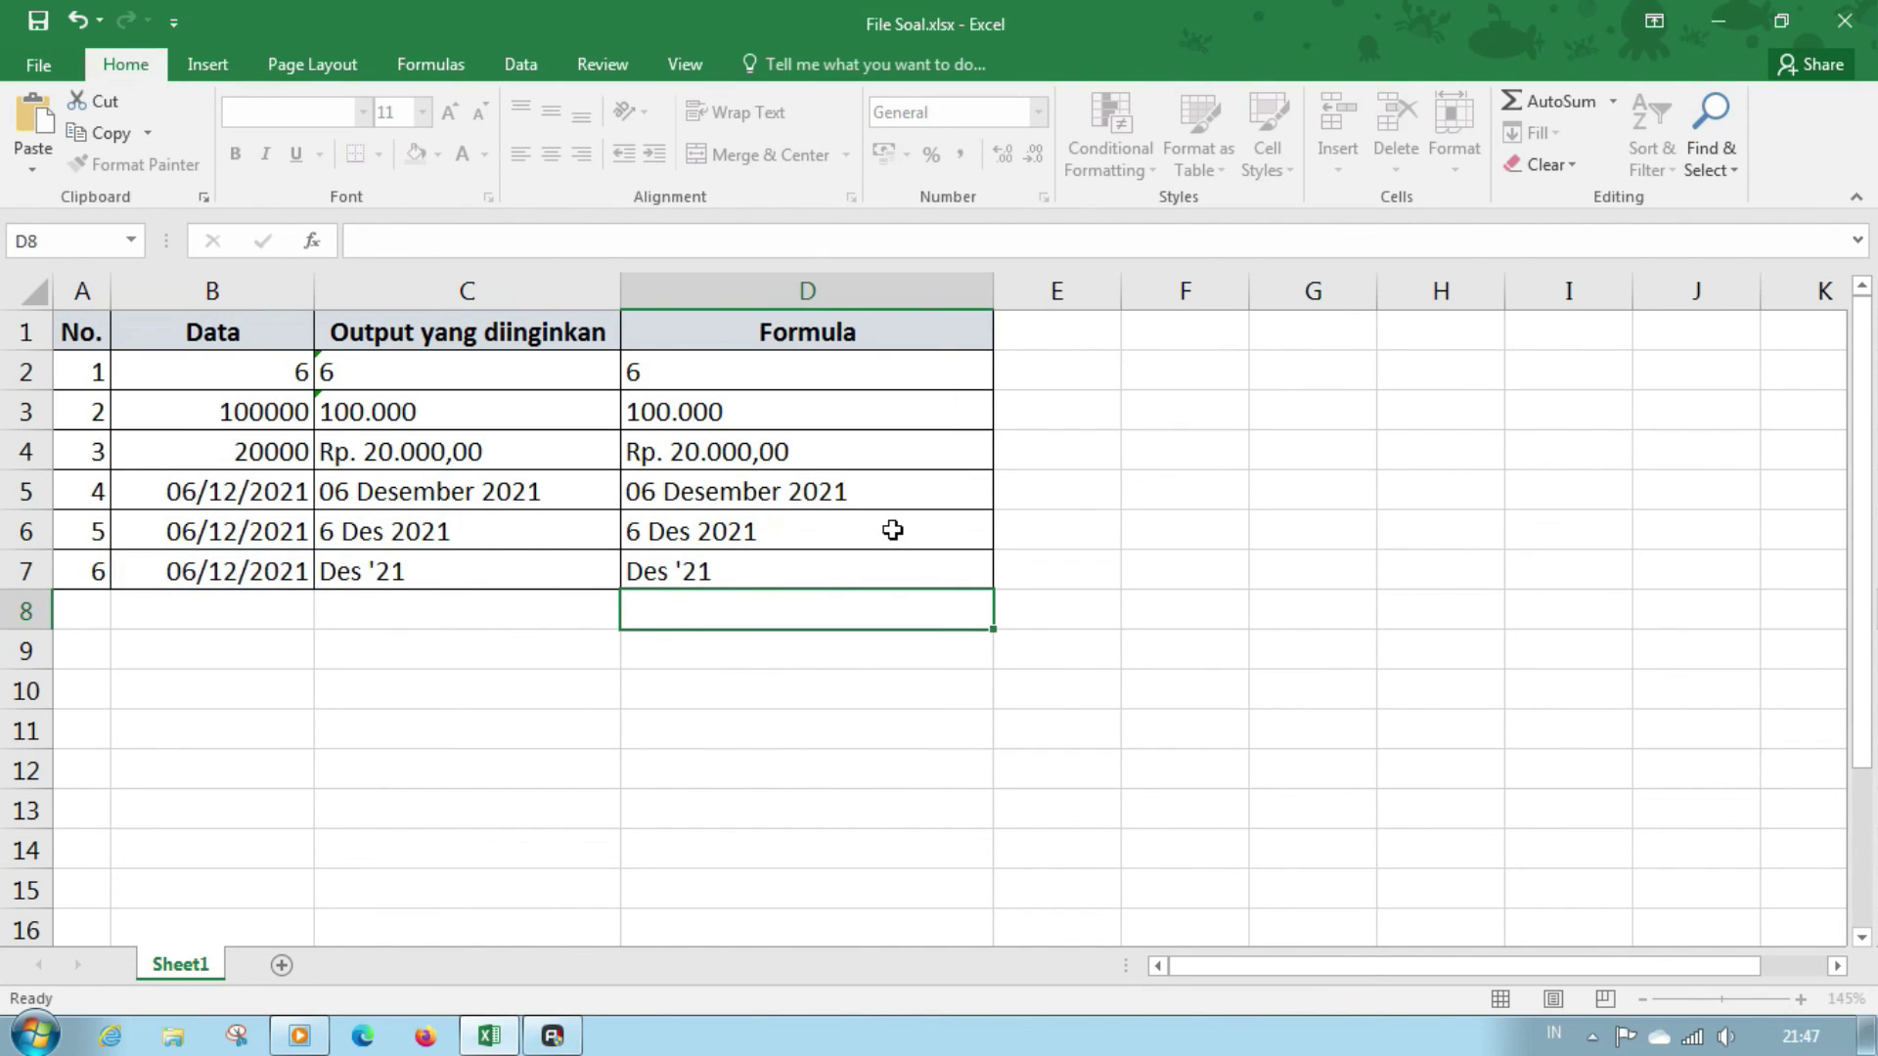
- Examine the Mmm and 'YY parts of the format text in D7's formula and close the cell without editing
key("Up")
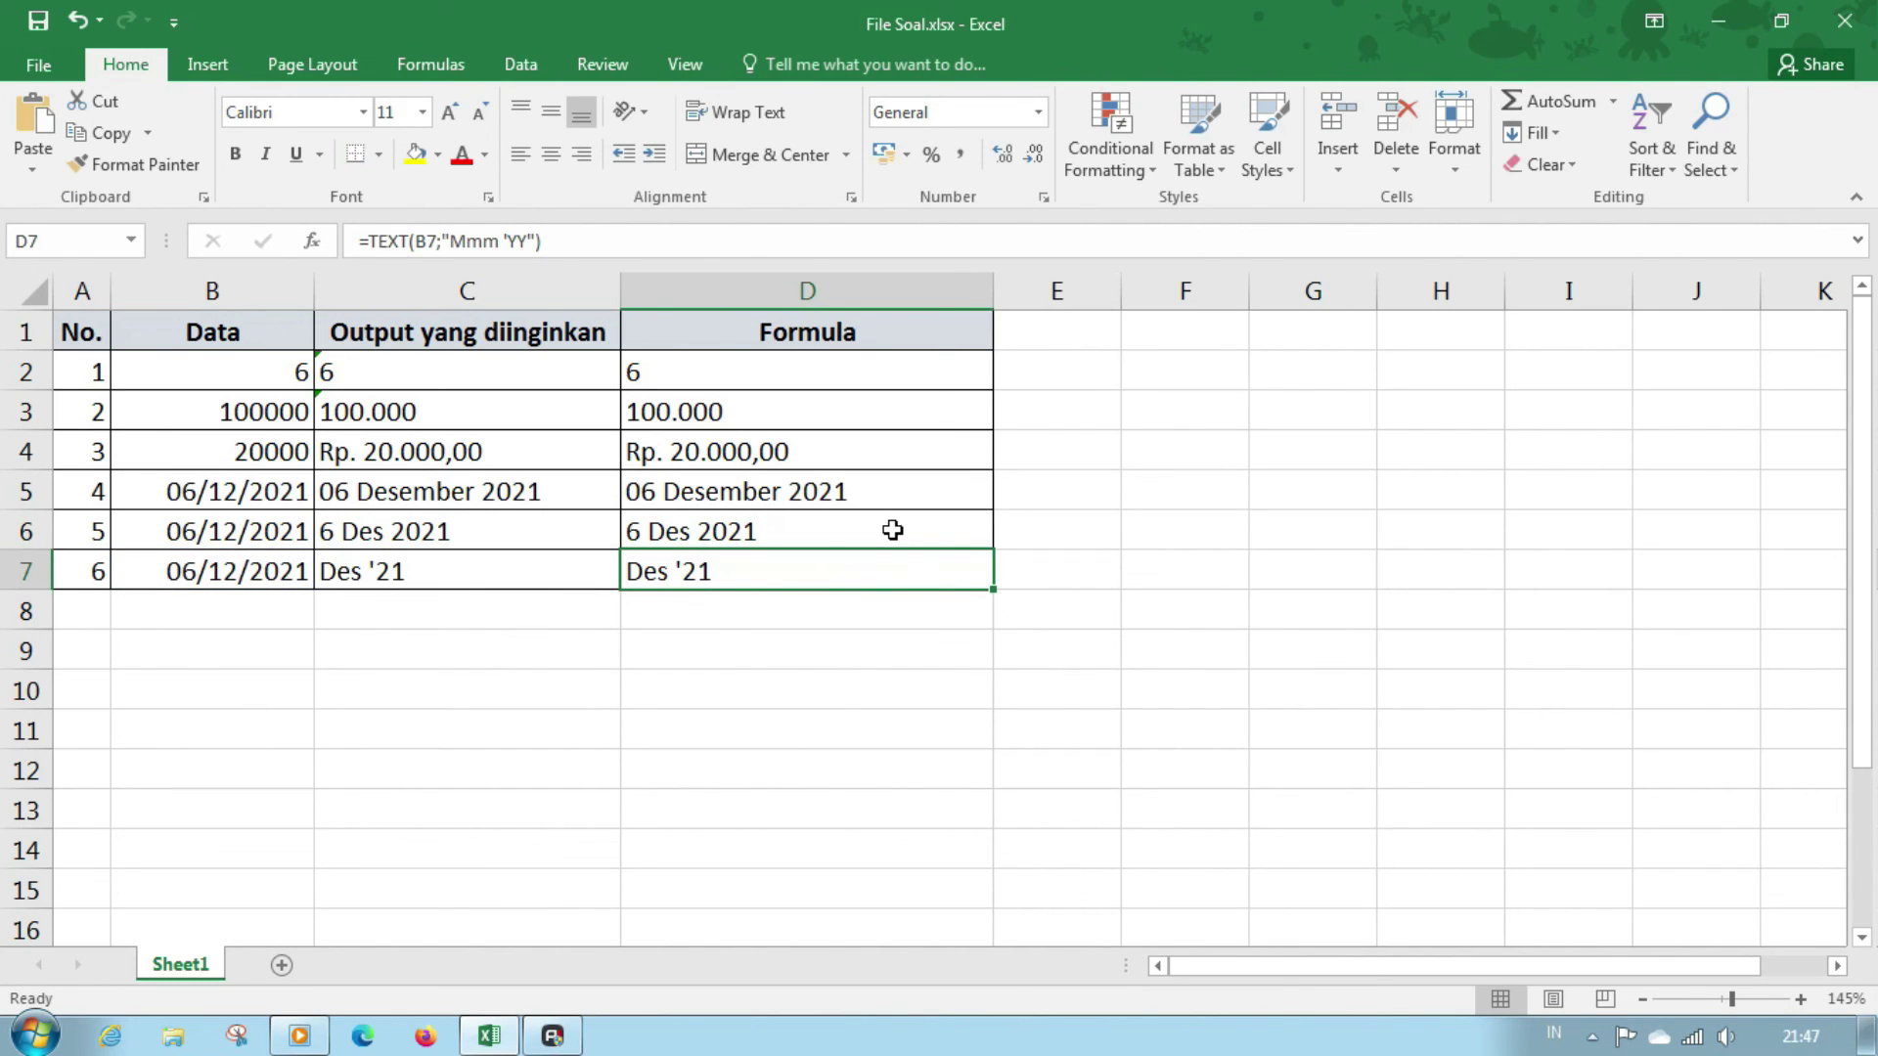
left_click(500, 242)
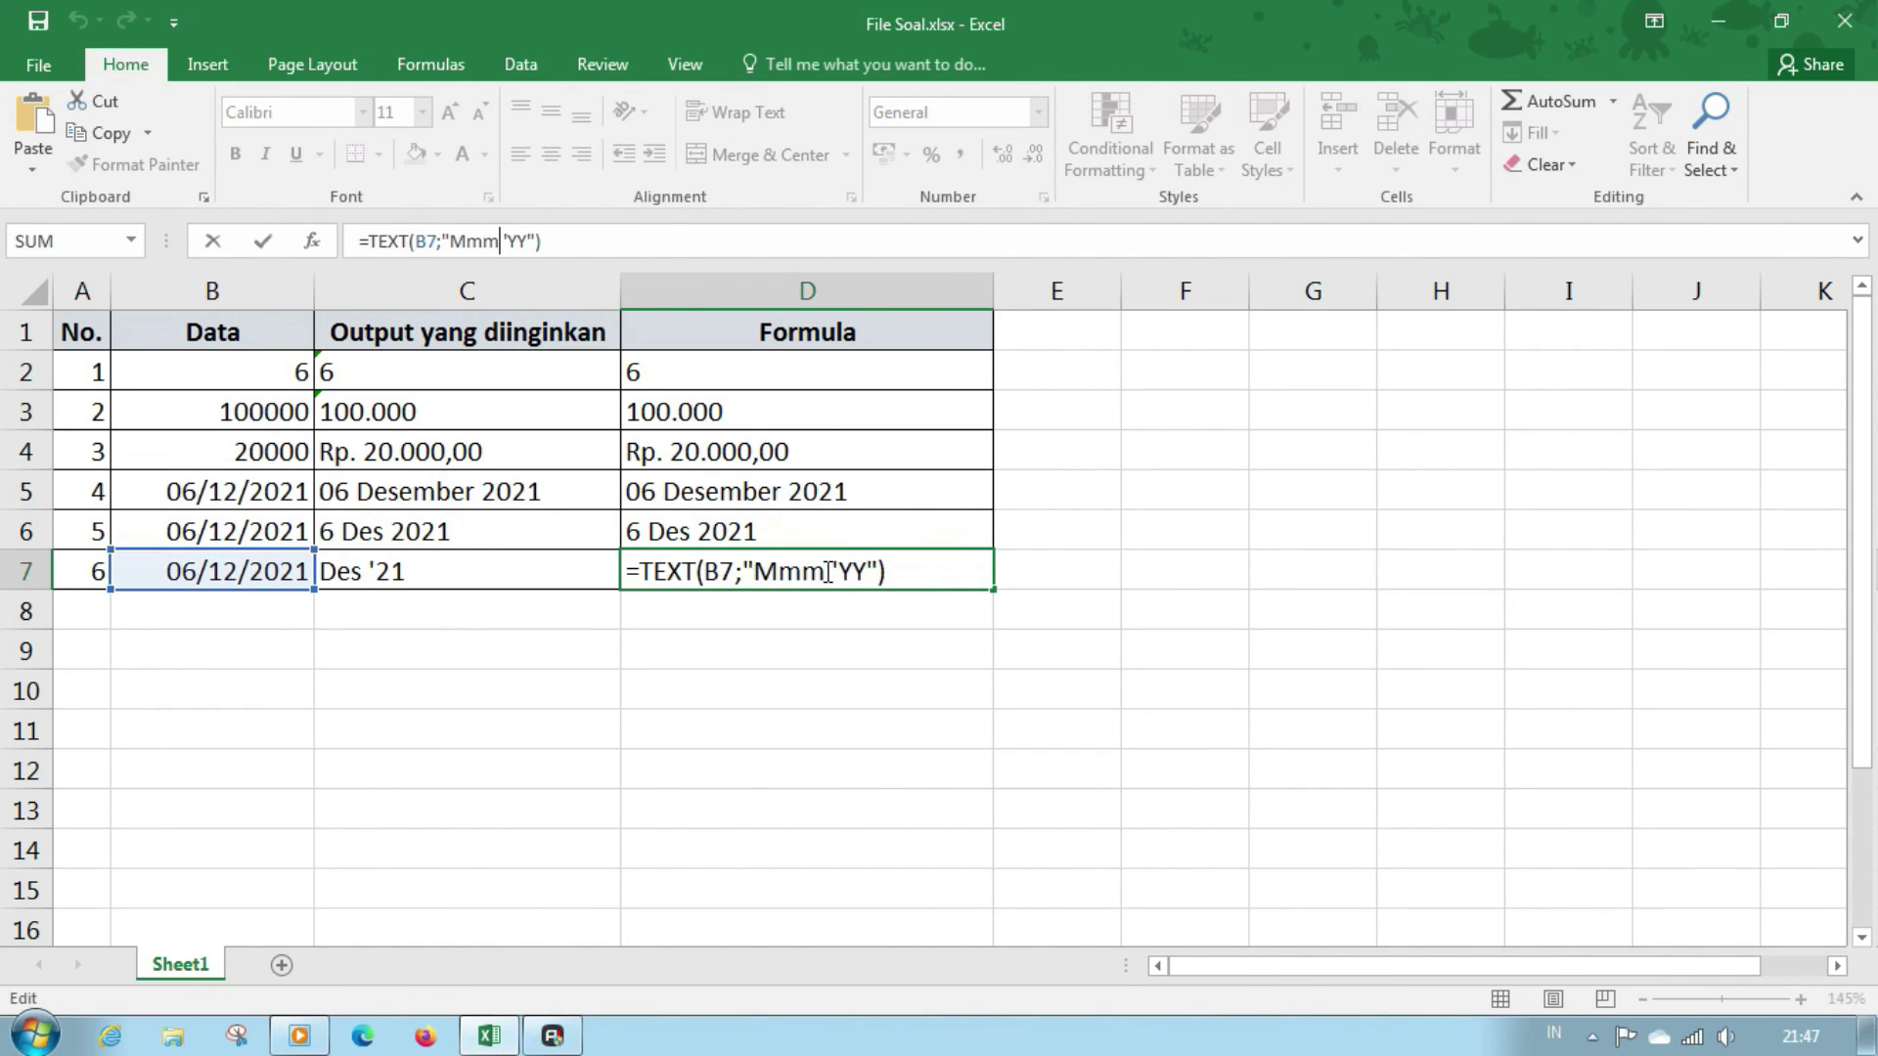
left_click(782, 571)
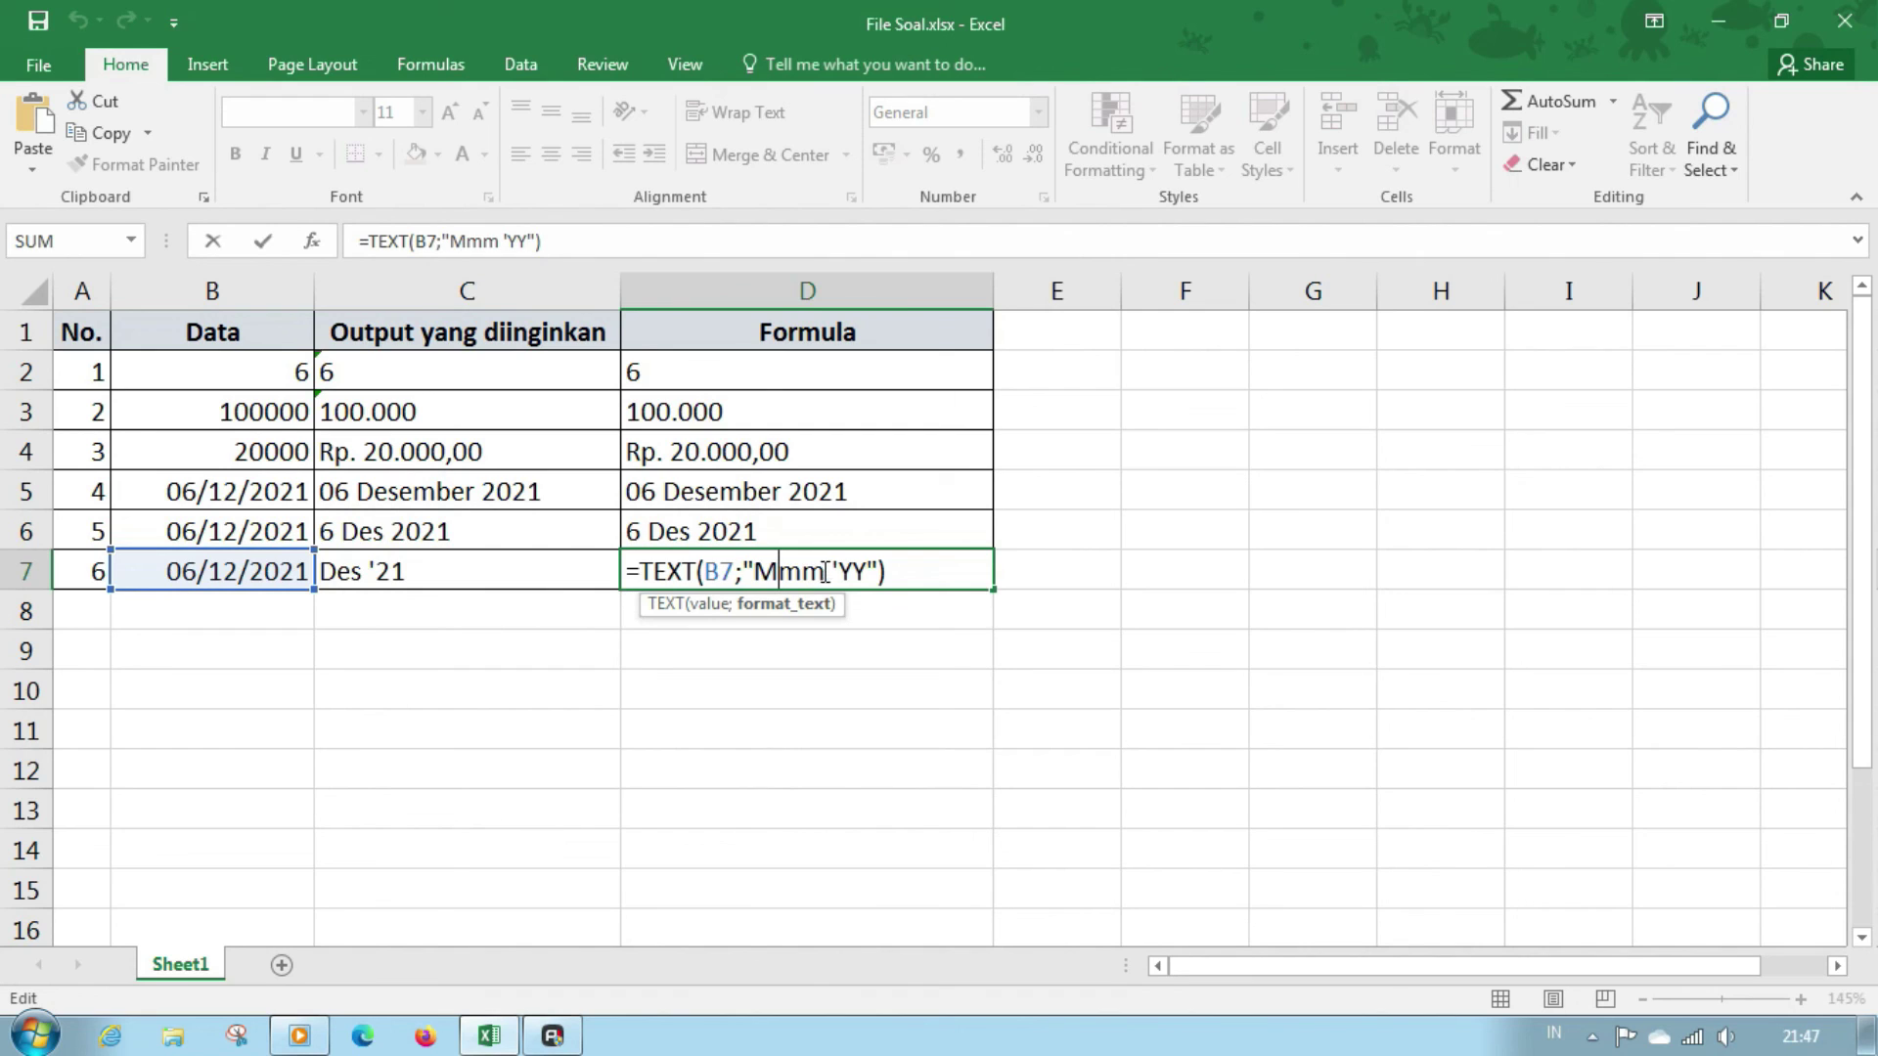
double_click(797, 582)
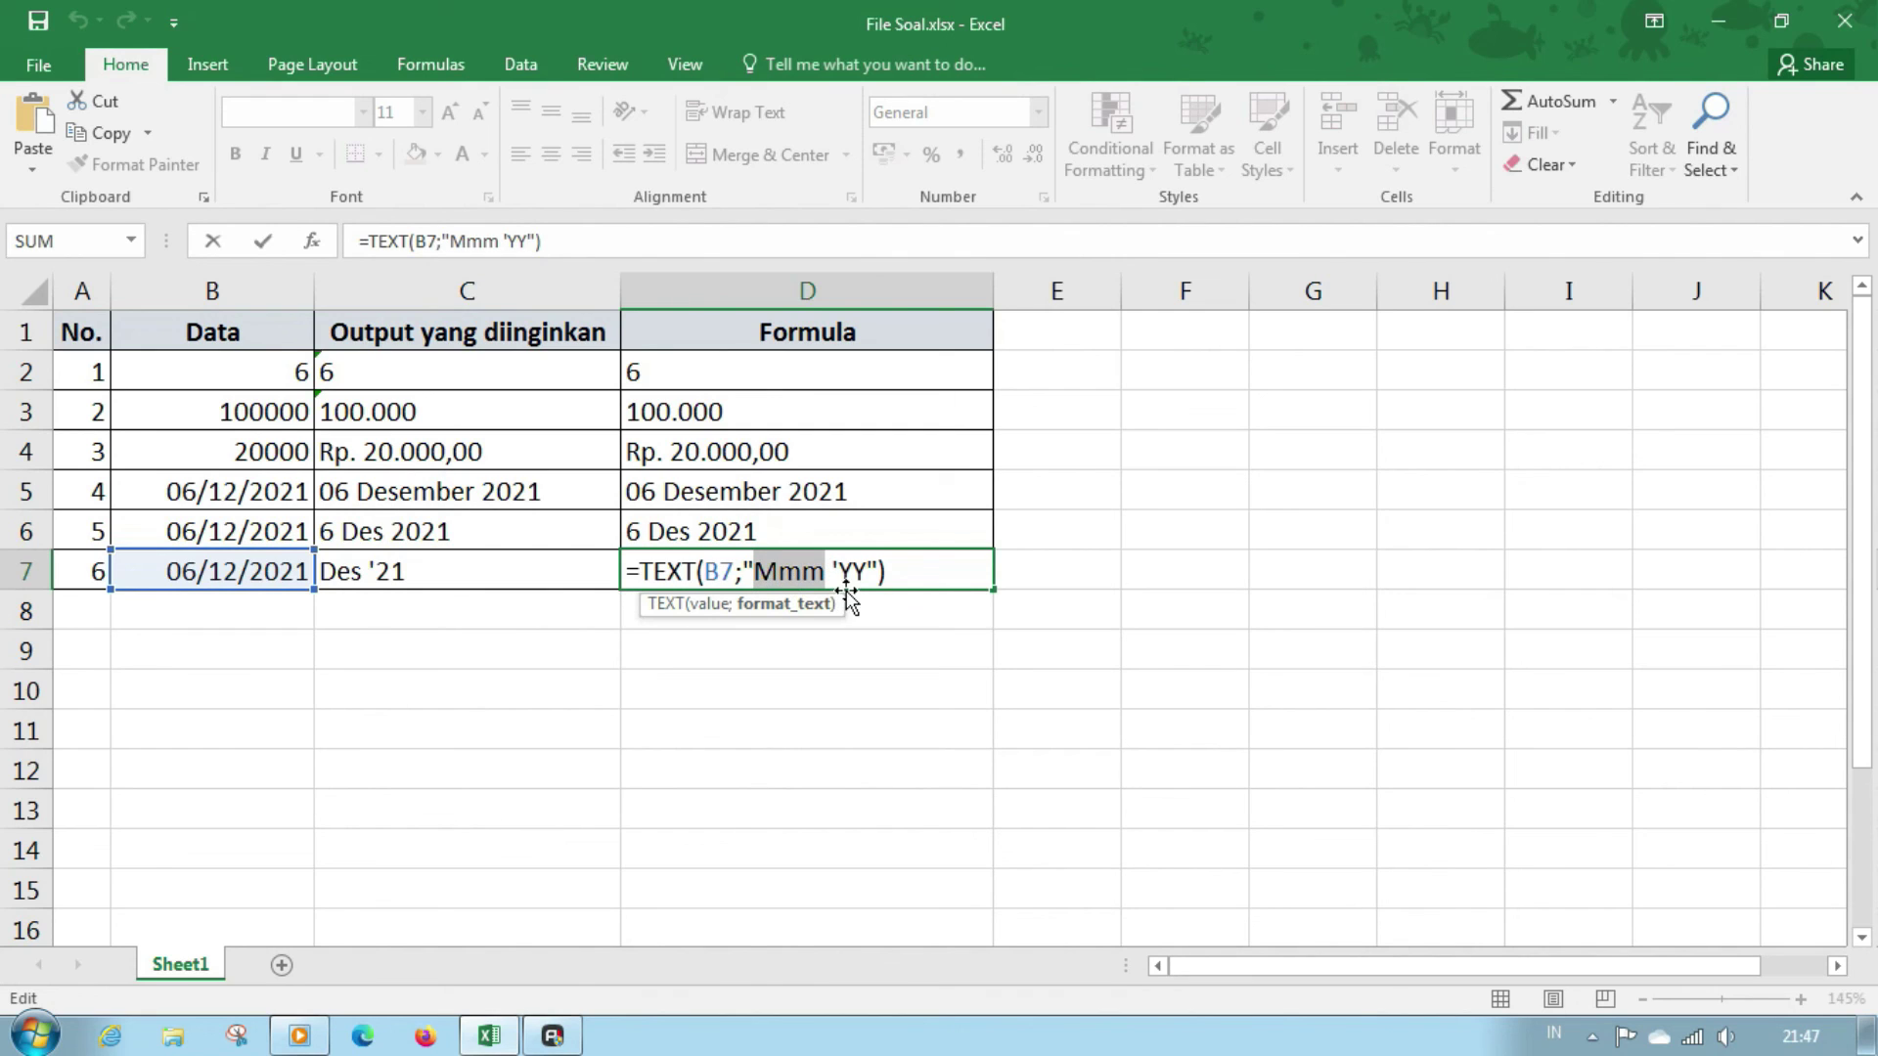
left_click(778, 567)
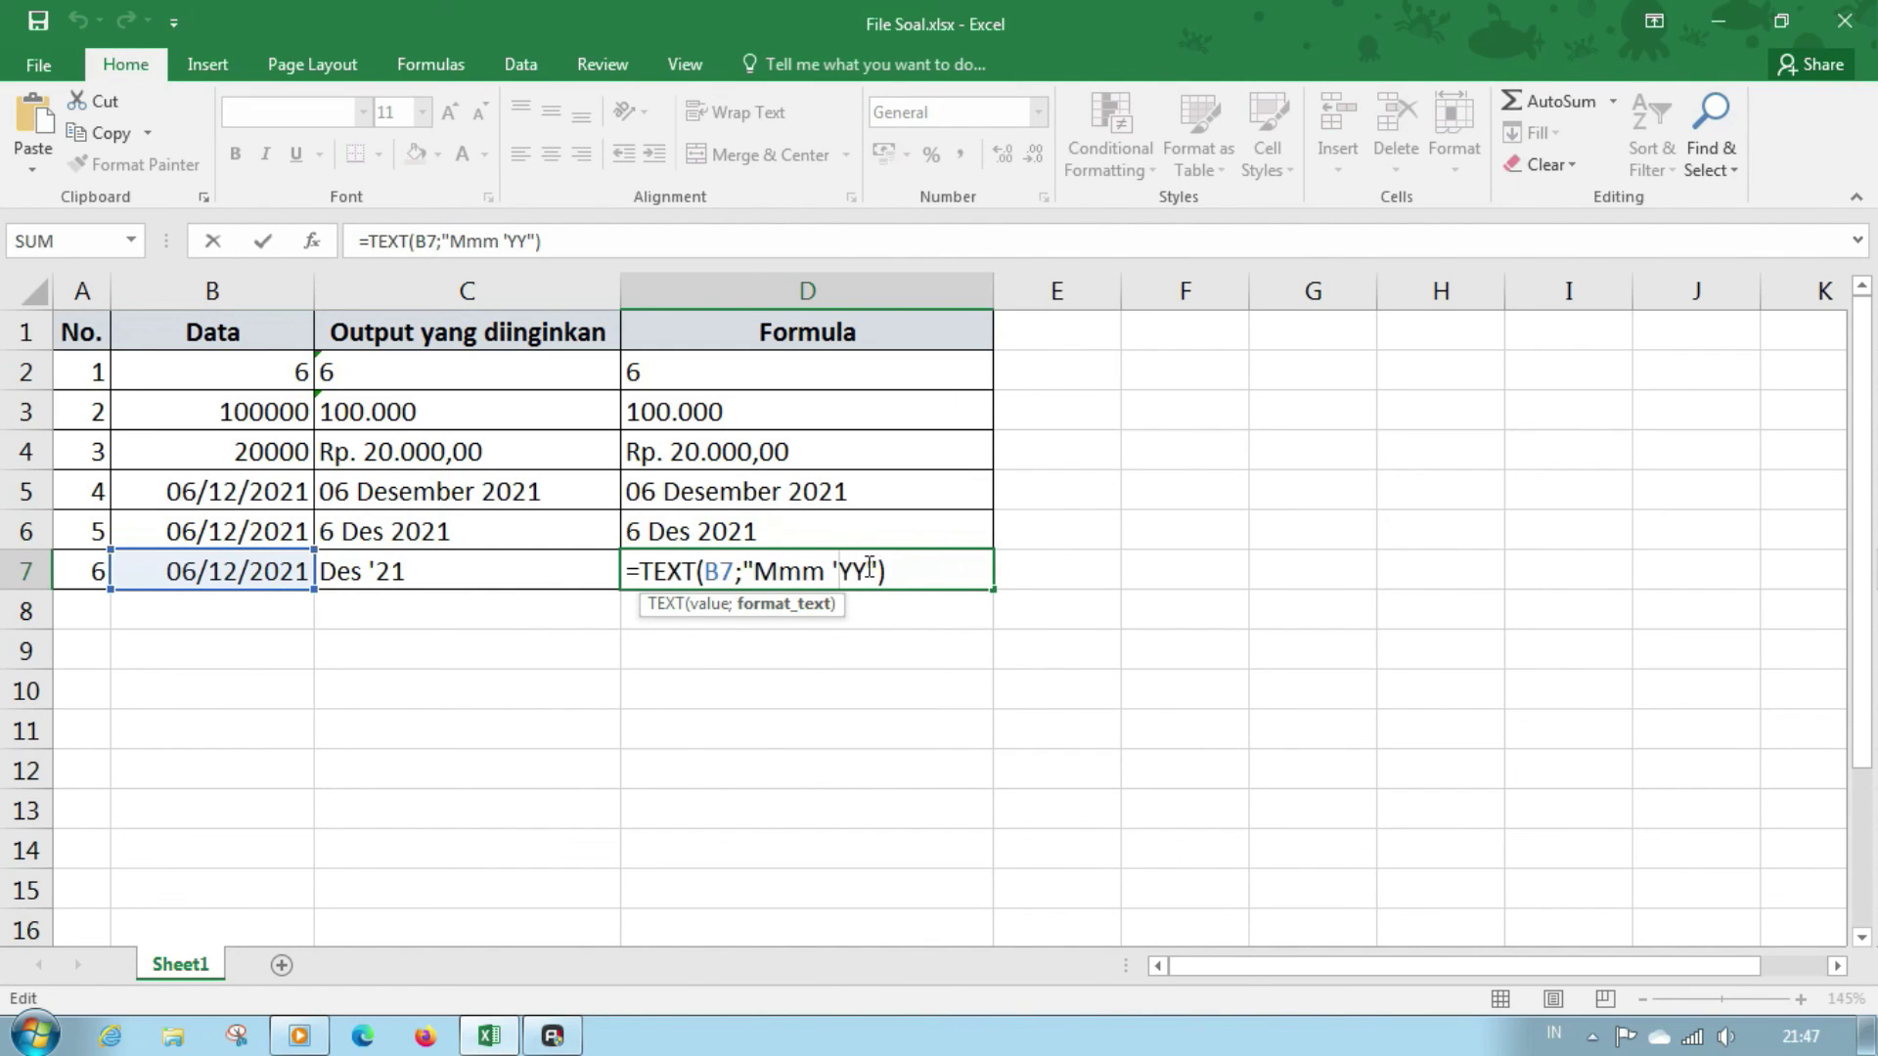
left_click_drag(867, 571, 838, 571)
left_click(909, 577)
key("Return")
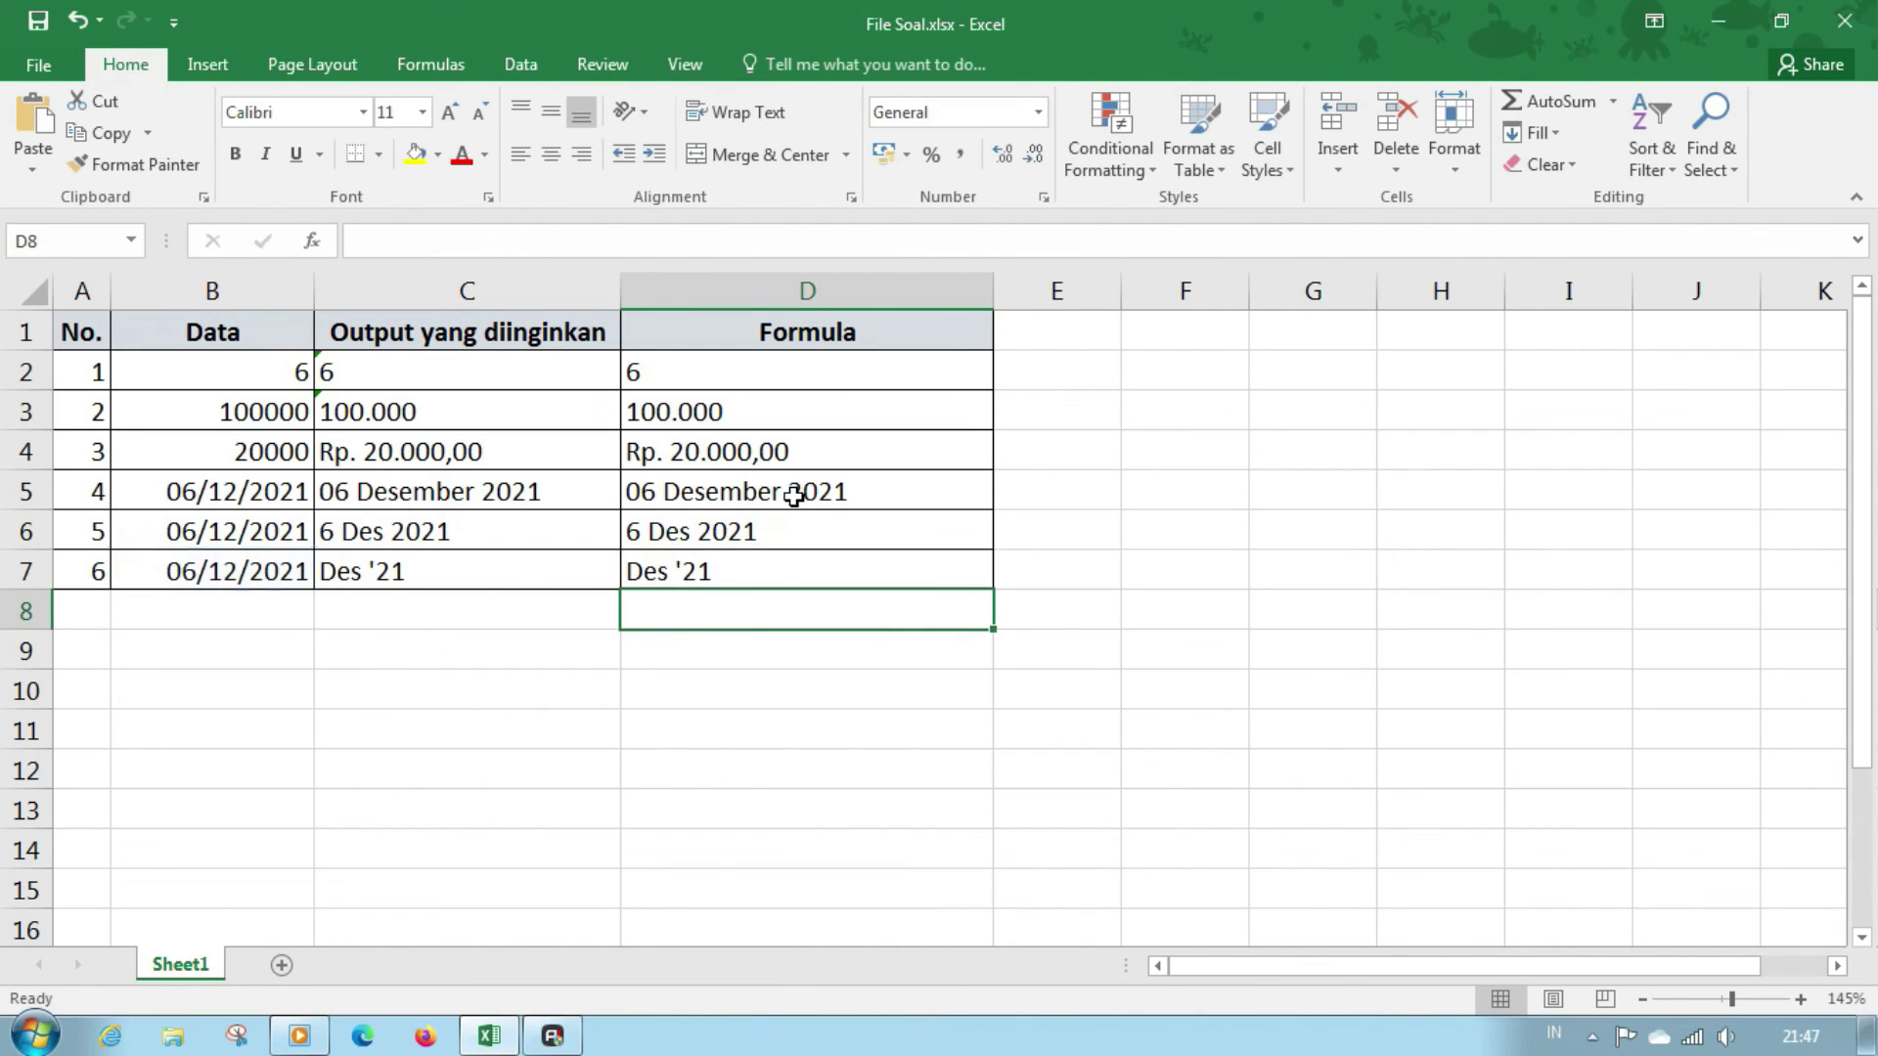